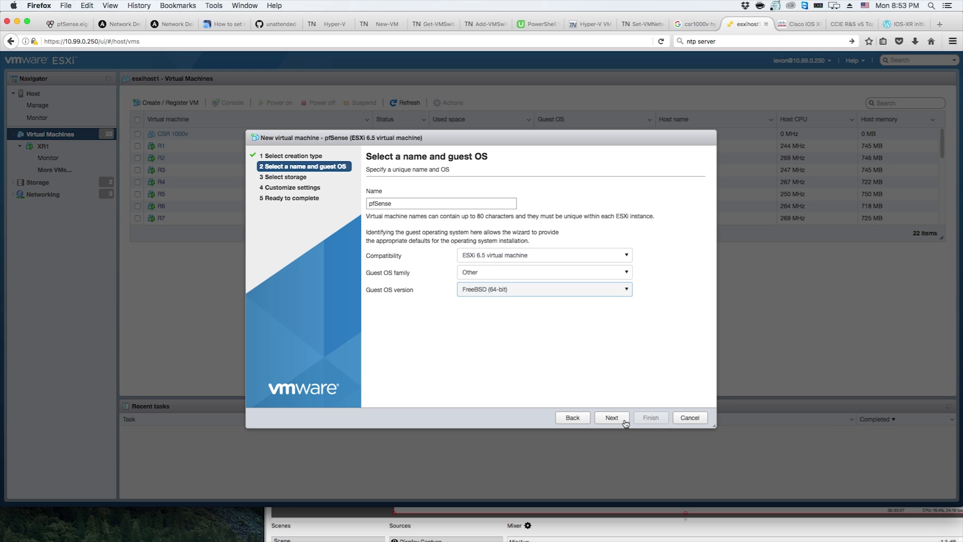
# Accept the pfSense name with FreeBSD (64-bit) guest OS and keep datastore1 as the storage location
pyautogui.click(612, 417)
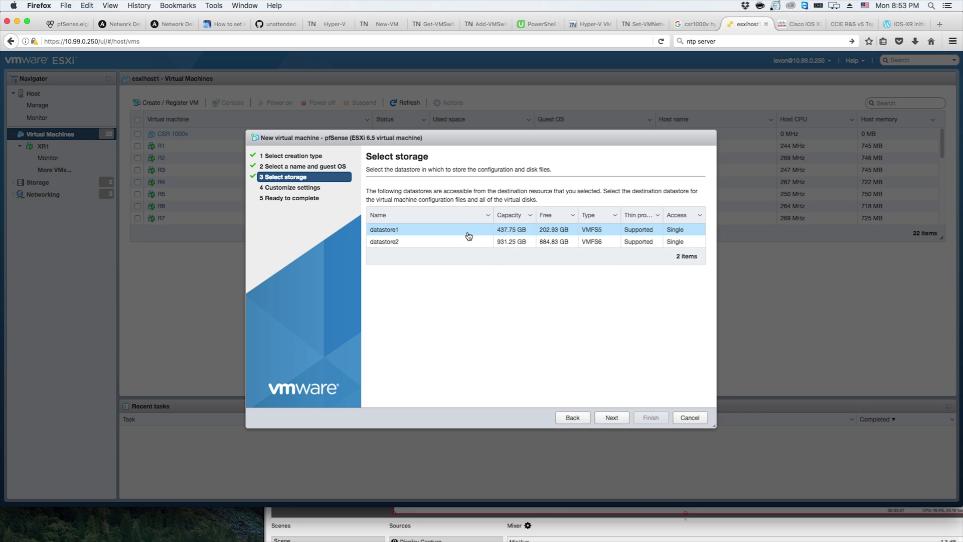
pyautogui.click(613, 420)
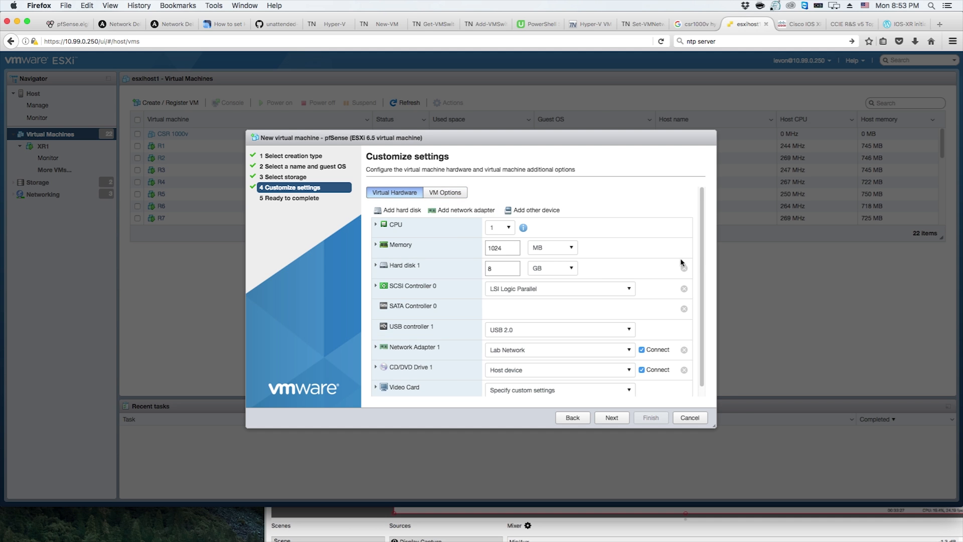
# Add a second network adapter and set Network Adapter 1 to VM Network
pyautogui.moveTo(703, 258); pyautogui.dragTo(698, 315)
pyautogui.click(488, 202)
pyautogui.click(543, 362)
pyautogui.click(544, 366)
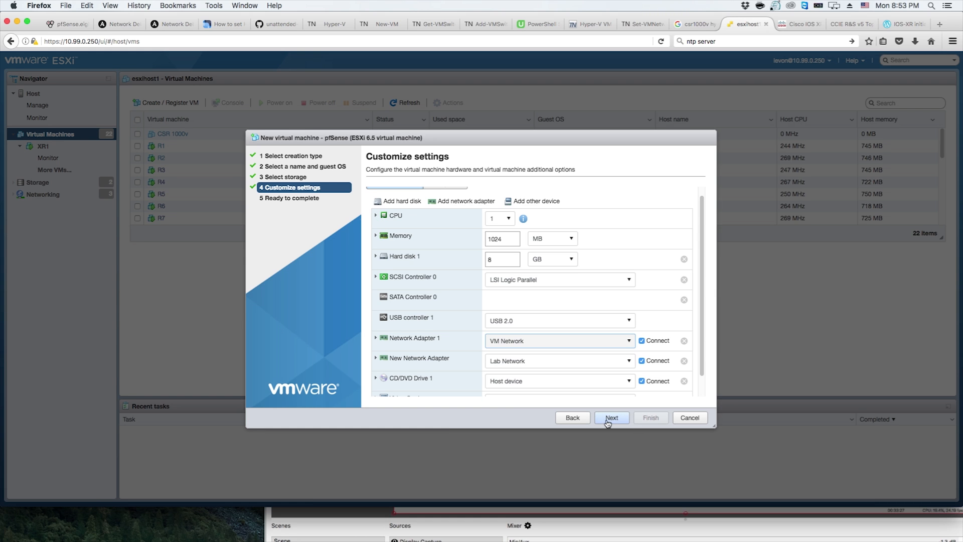
# Attach pfSense-CE-2.3.4-RELEASE-amd64.iso from datastore1 Images/Appliances as the CD/DVD drive's datastore ISO file
pyautogui.click(535, 388)
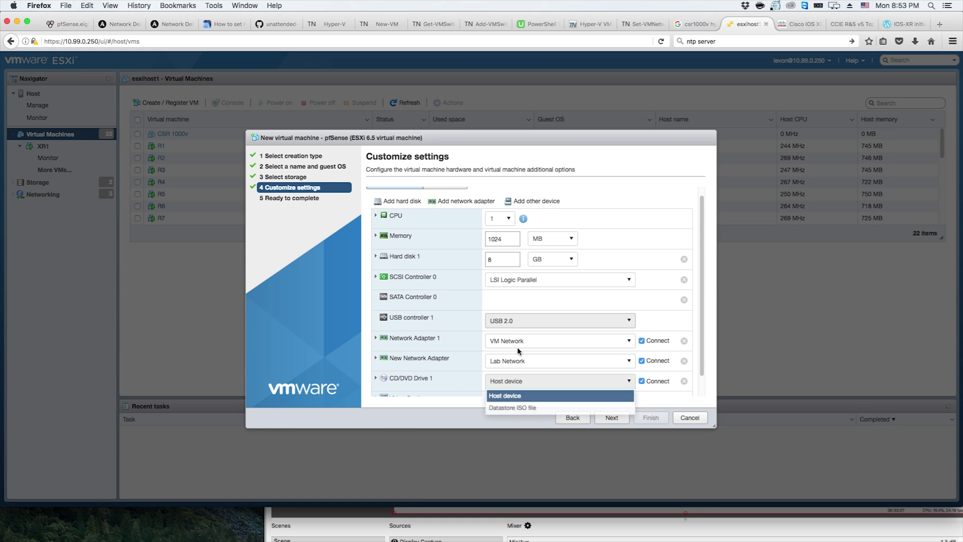
pyautogui.click(522, 411)
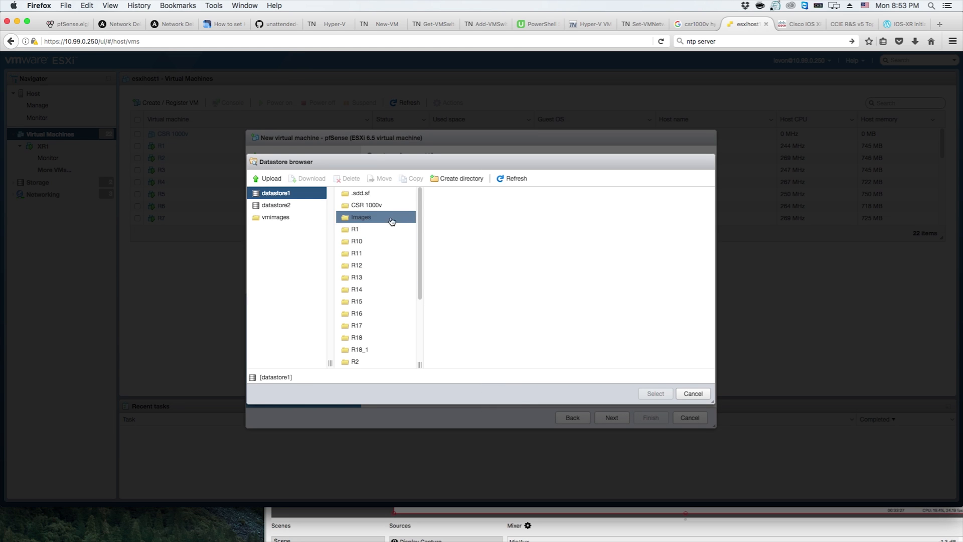
pyautogui.click(406, 217)
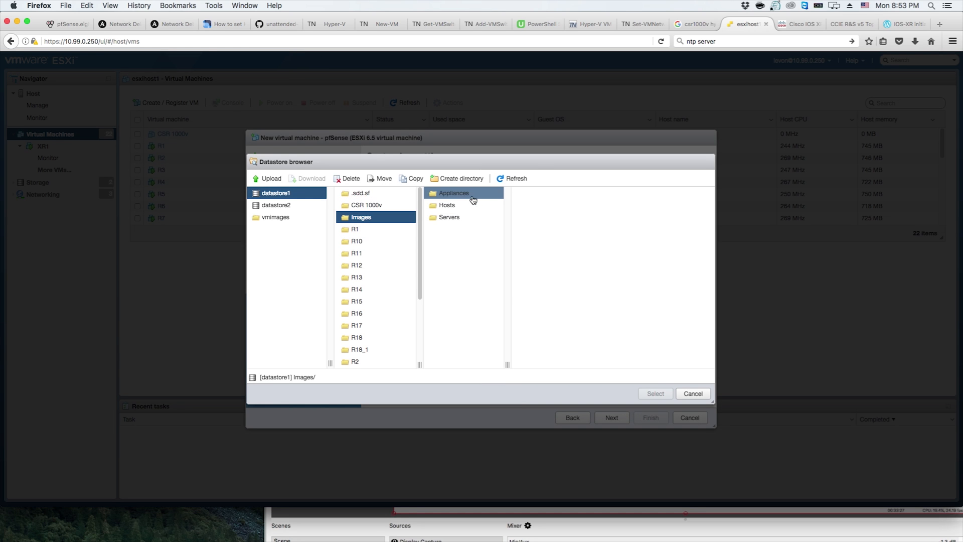
pyautogui.click(473, 199)
pyautogui.click(532, 205)
pyautogui.click(655, 393)
pyautogui.scroll(-1, 701, 372)
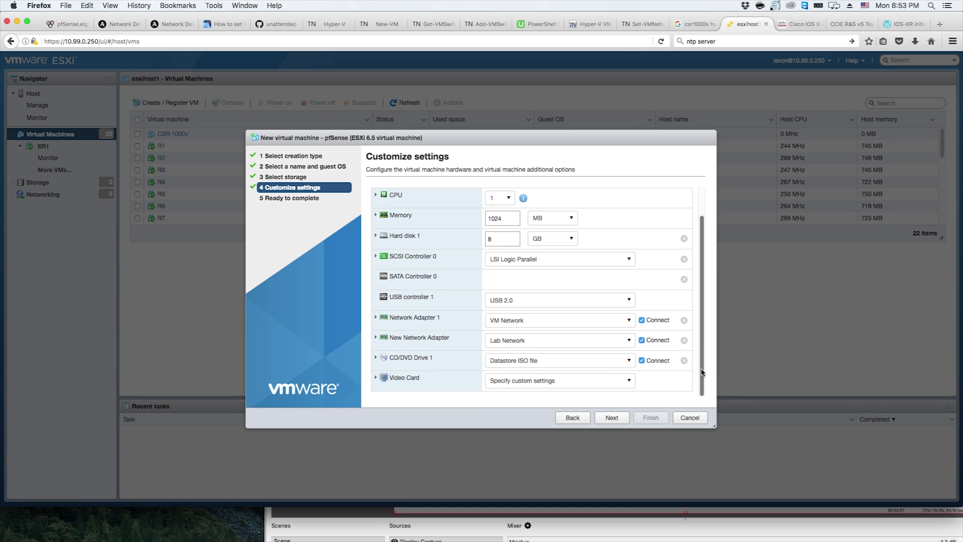
# Finish the wizard to create the pfSense virtual machine
pyautogui.click(611, 418)
pyautogui.scroll(-2, 698, 298)
pyautogui.scroll(-3, 699, 301)
pyautogui.click(650, 418)
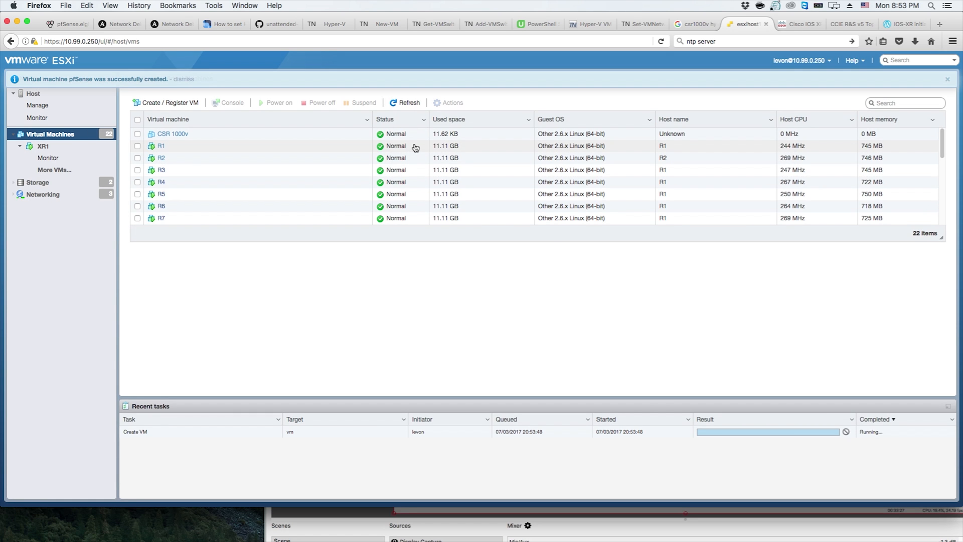
# Open the pfSense virtual machine from the list and power it on
pyautogui.scroll(-5, 359, 164)
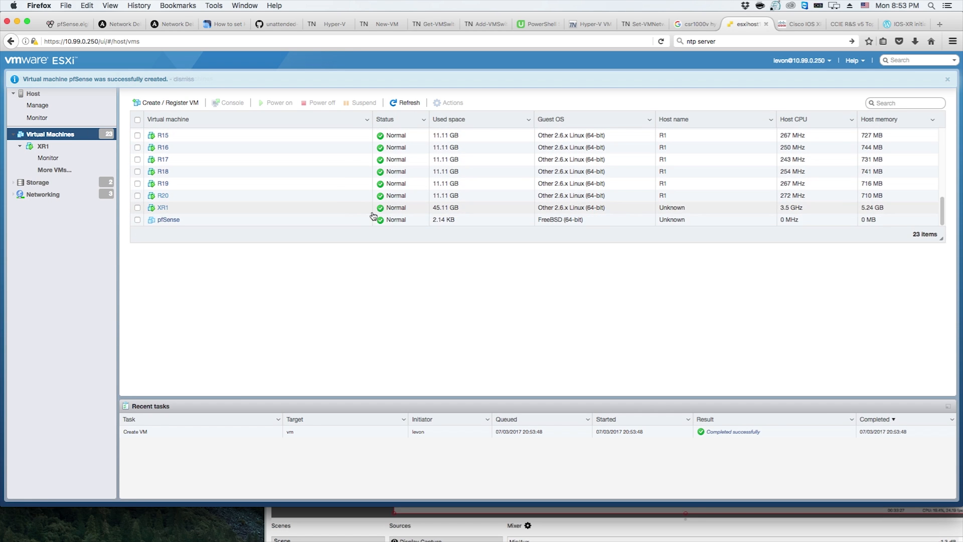
pyautogui.click(327, 221)
pyautogui.click(163, 221)
pyautogui.click(233, 99)
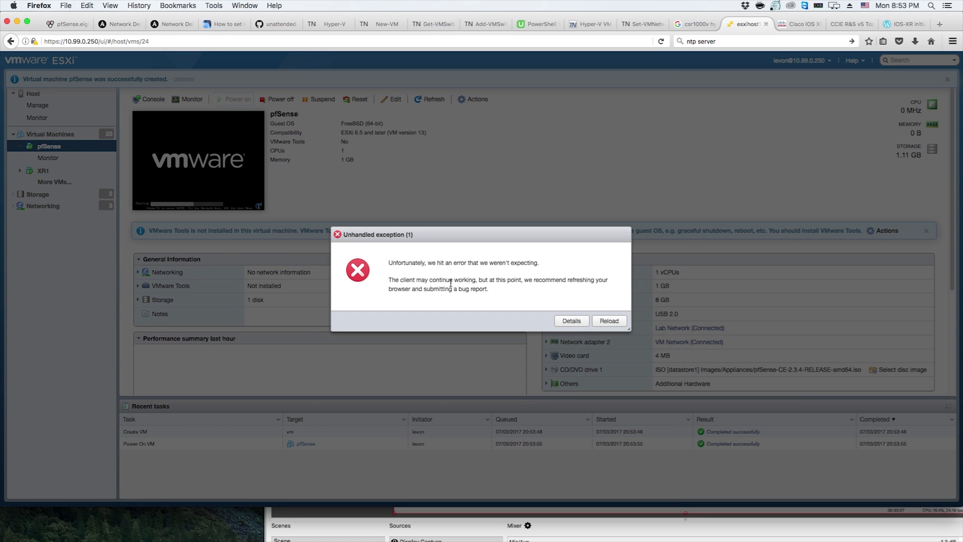
# Reload the host client and log back in with the account's username and password
pyautogui.click(596, 322)
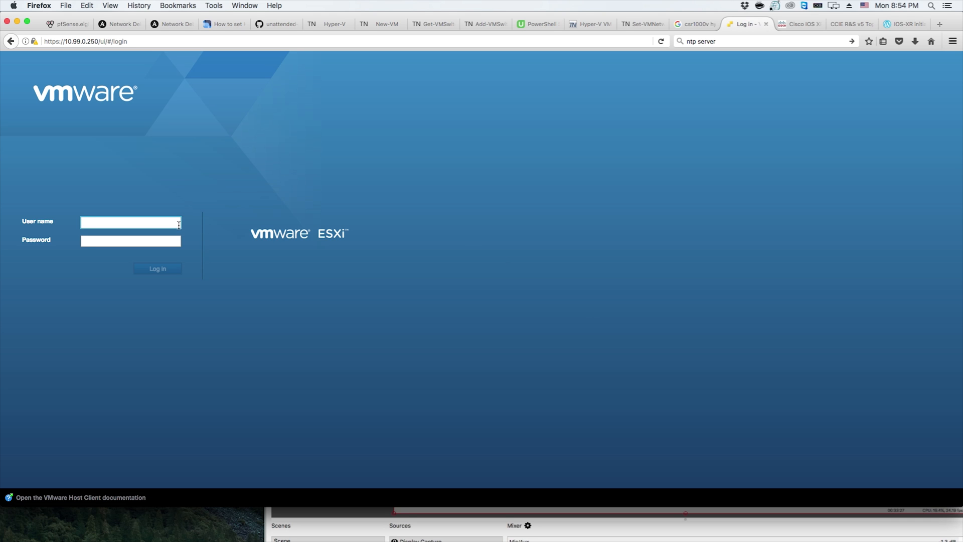
pyautogui.write('levon')
pyautogui.press('Tab')
pyautogui.write('•••')
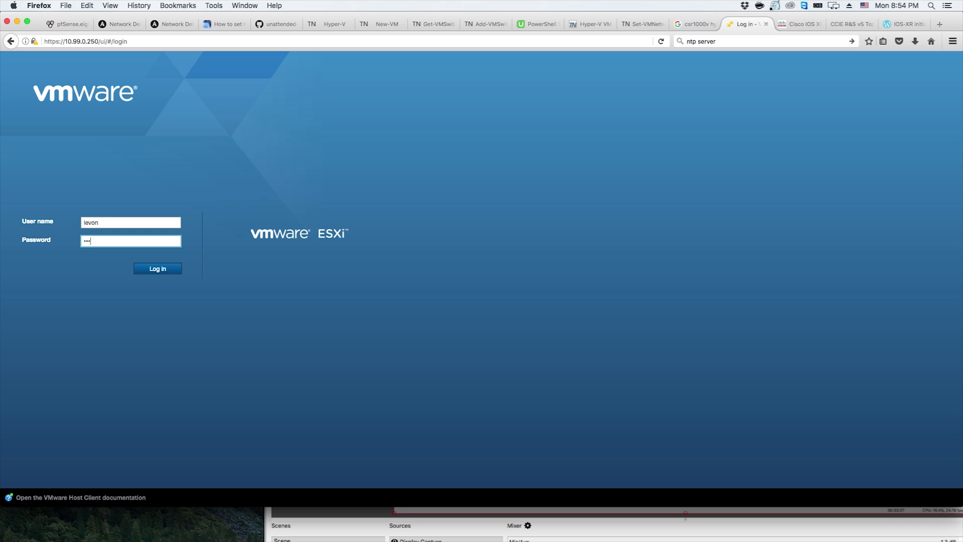
pyautogui.write('•••••')
pyautogui.press('BackSpace')
pyautogui.press('BackSpace')
pyautogui.press('BackSpace')
pyautogui.press('BackSpace')
pyautogui.press('BackSpace')
pyautogui.press('BackSpace')
pyautogui.press('BackSpace')
pyautogui.press('BackSpace')
pyautogui.write('•••')
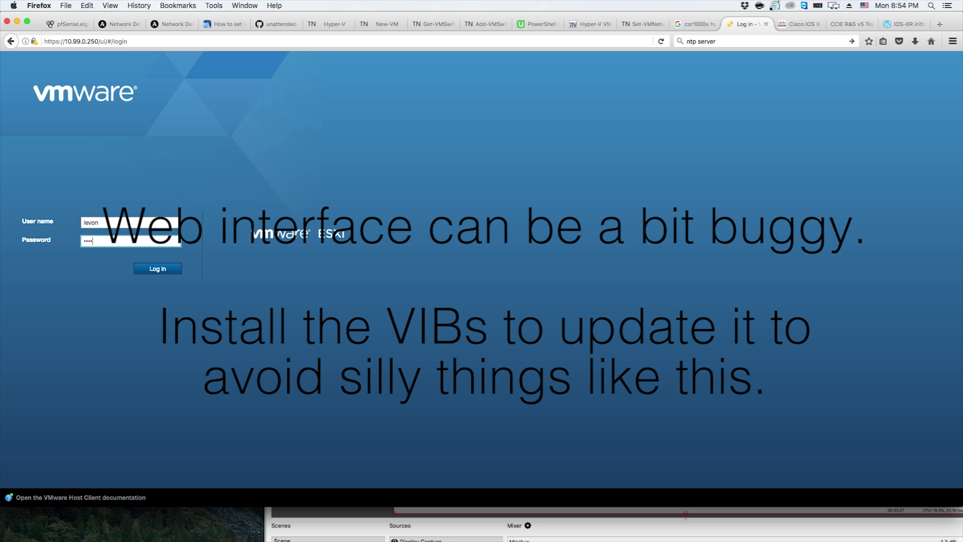
pyautogui.write('•••••••••••')
pyautogui.press('Return')
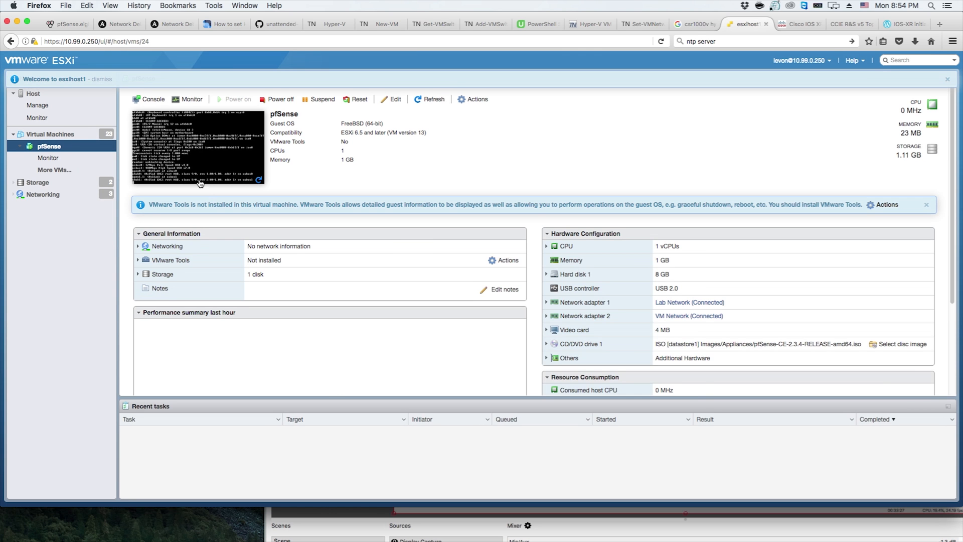
# Open the pfSense VM's remote console and focus it
pyautogui.click(197, 156)
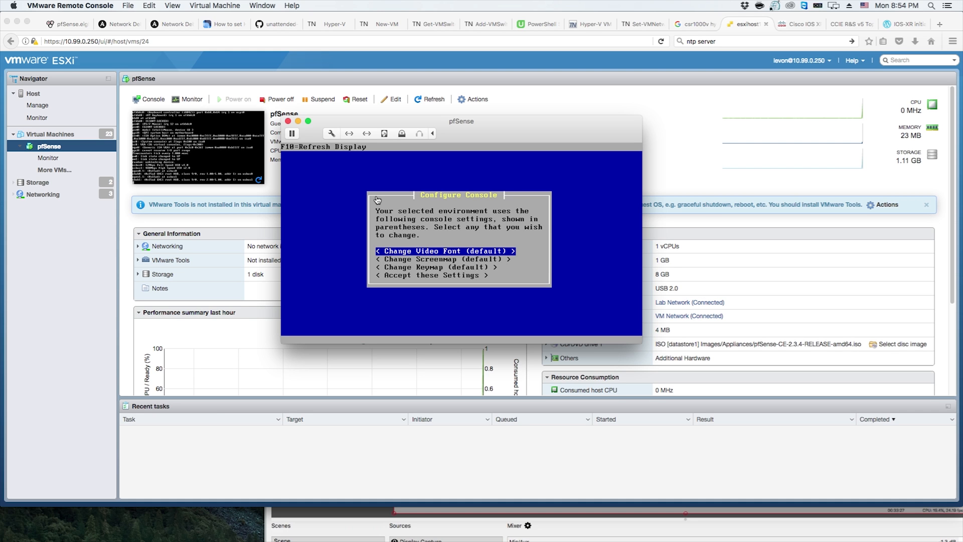
pyautogui.click(377, 200)
pyautogui.press('Return')
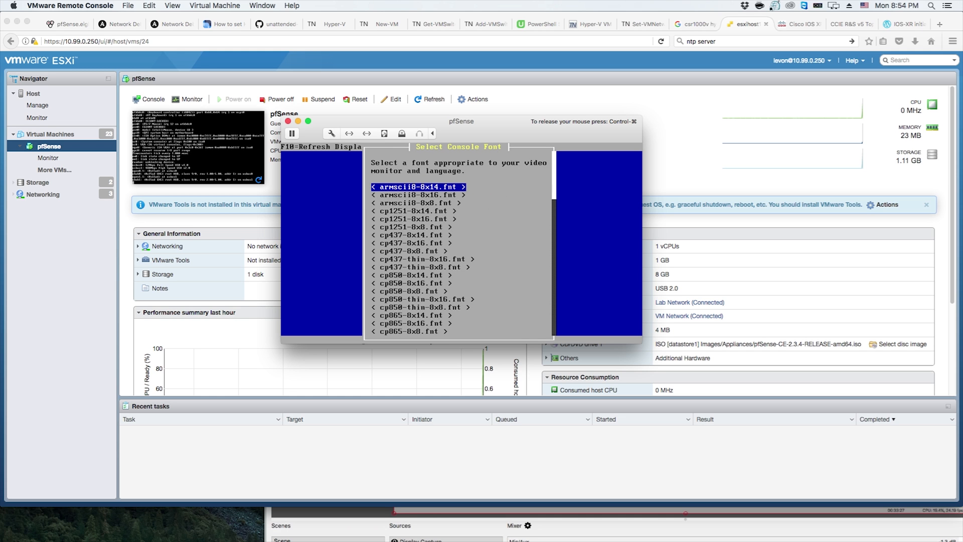
pyautogui.press('Escape')
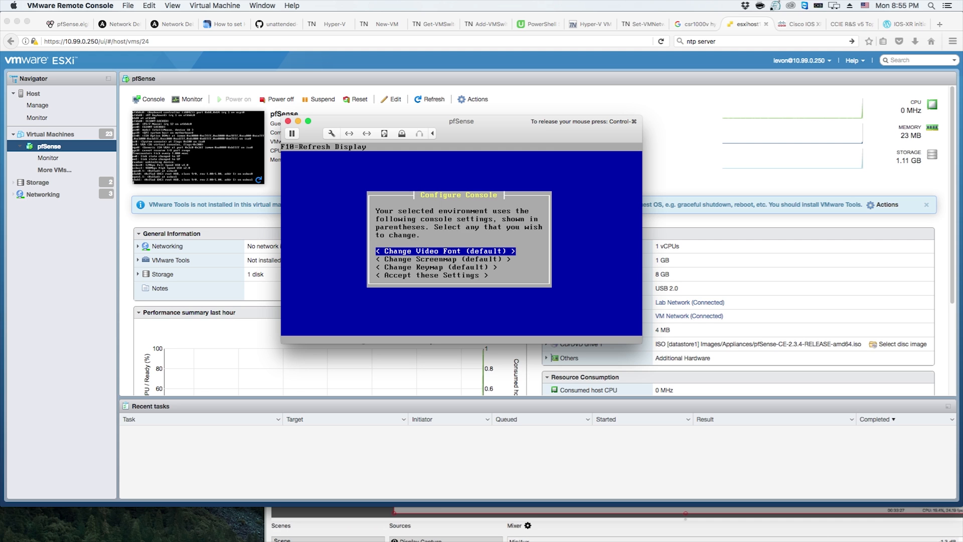
# Accept the default console settings and start a Quick/Easy Install of pfSense
pyautogui.press('Down')
pyautogui.press('Down')
pyautogui.press('Down')
pyautogui.press('Return')
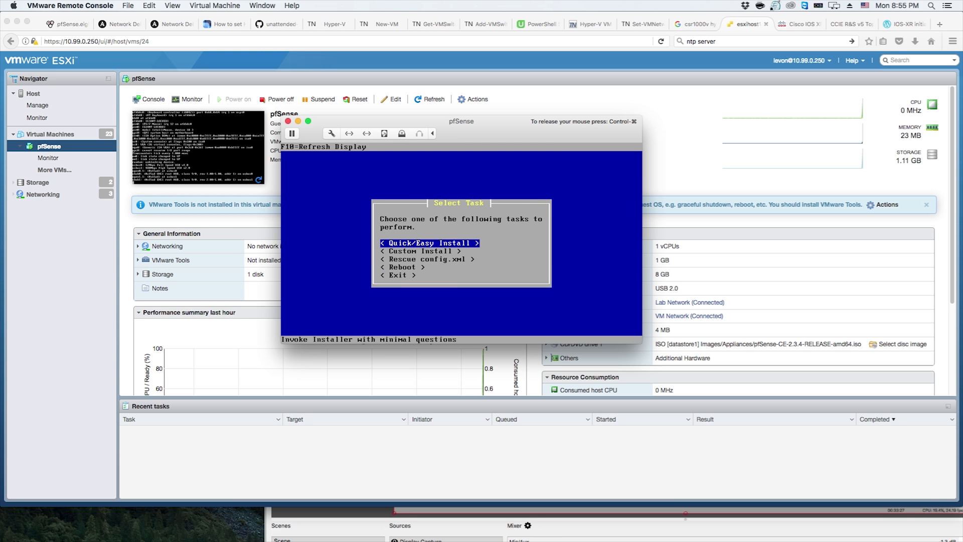
pyautogui.press('Return')
pyautogui.press('Return')
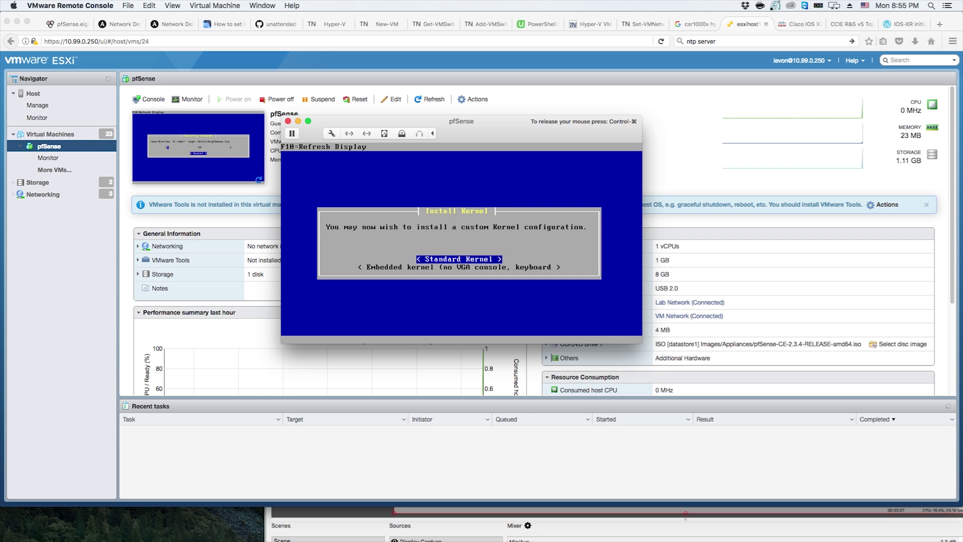
# Choose the Standard Kernel and reboot the machine after installation
pyautogui.press('Return')
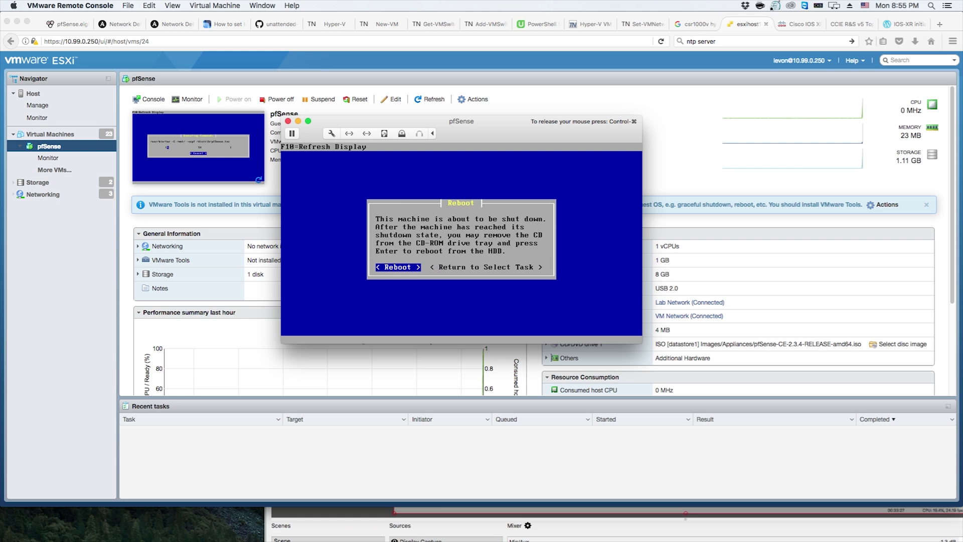
pyautogui.press('Return')
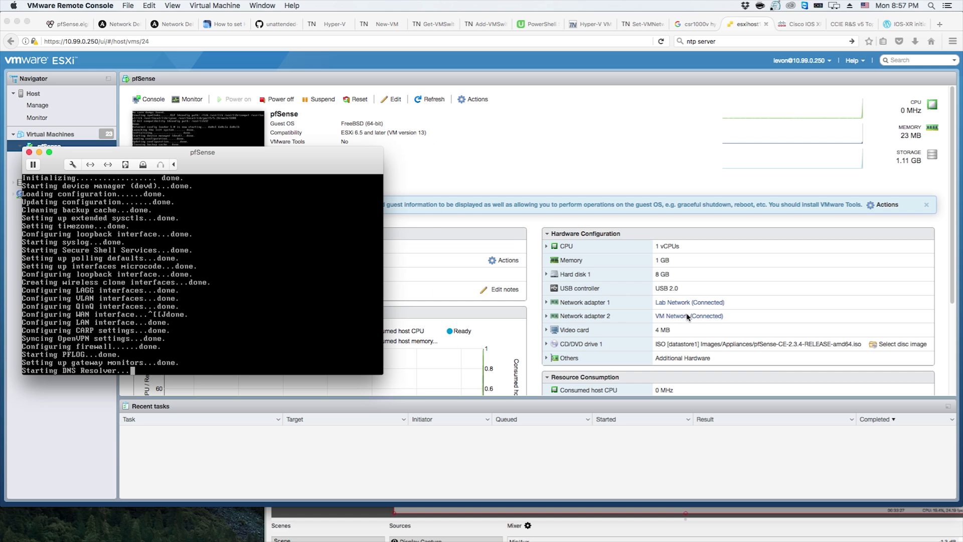
# Expand both network adapters to examine their networks and MAC addresses
pyautogui.click(547, 318)
pyautogui.click(546, 316)
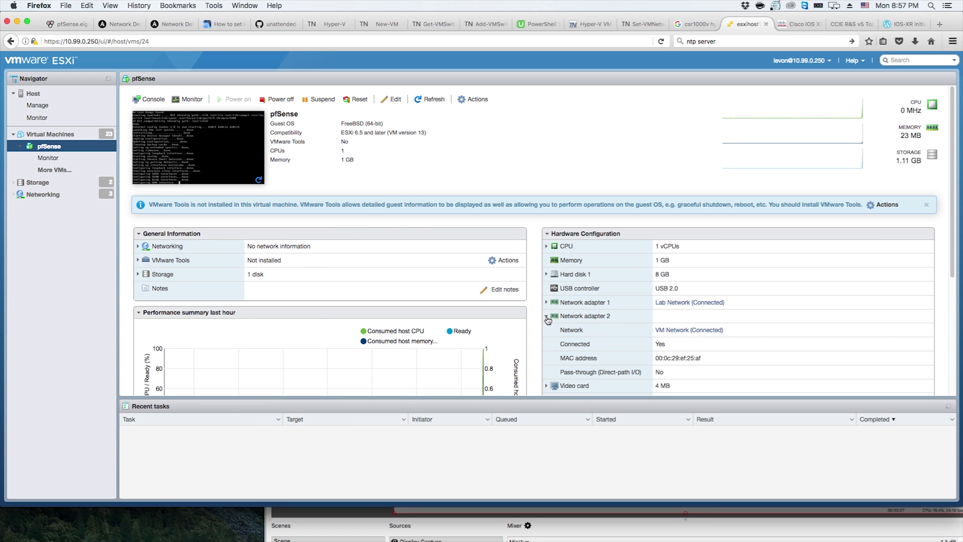
pyautogui.click(546, 302)
pyautogui.scroll(-4, 674, 321)
pyautogui.scroll(3, 674, 321)
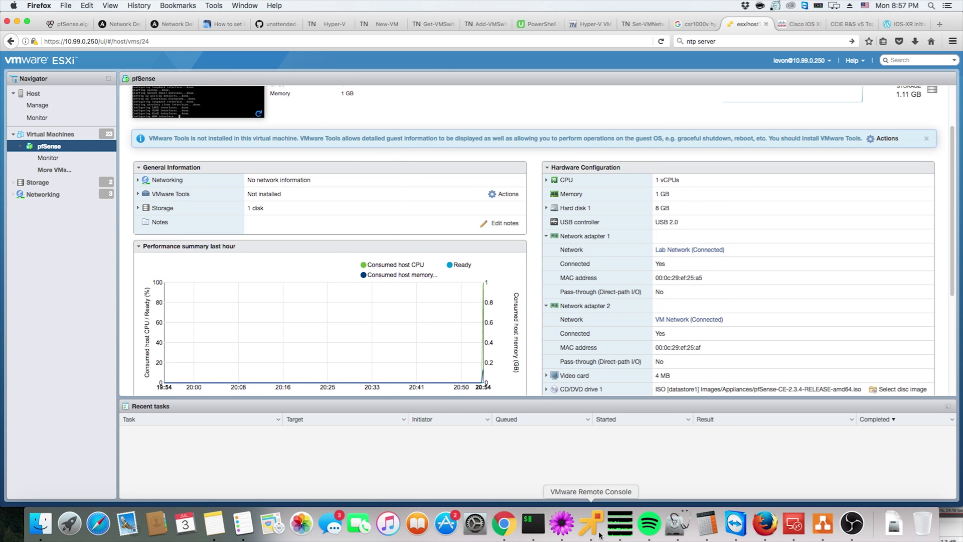
# Bring the console window back and choose option 1 to assign interfaces
pyautogui.click(595, 529)
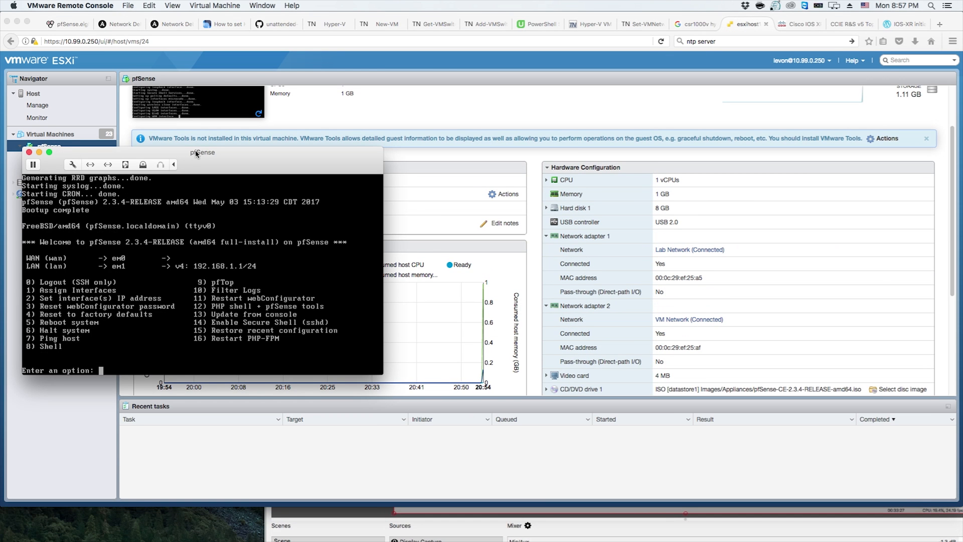
pyautogui.moveTo(196, 152); pyautogui.dragTo(334, 131)
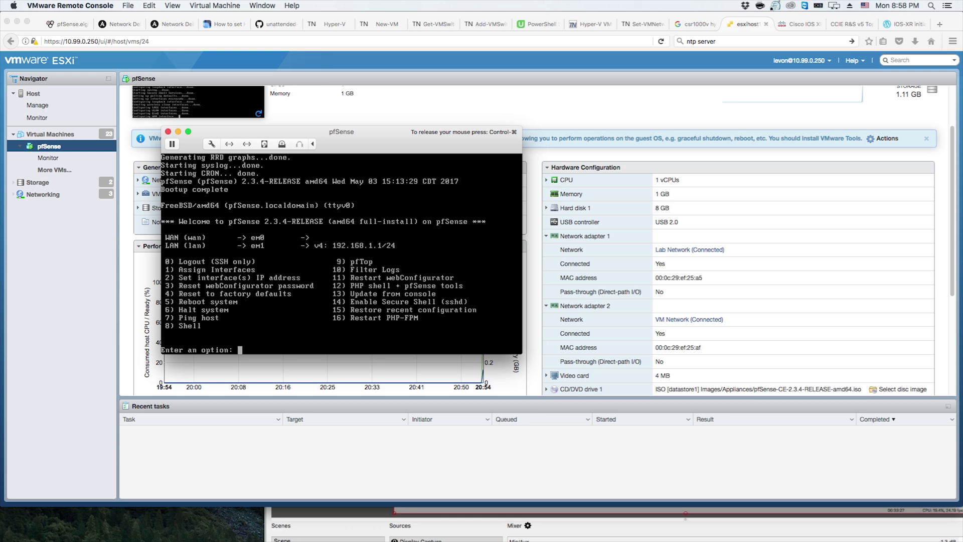
pyautogui.press('Up')
pyautogui.press('ctrl+super')
pyautogui.write('1')
pyautogui.press('BackSpace')
pyautogui.press('BackSpace')
pyautogui.press('BackSpace')
pyautogui.press('BackSpace')
pyautogui.write('1')
pyautogui.press('Return')
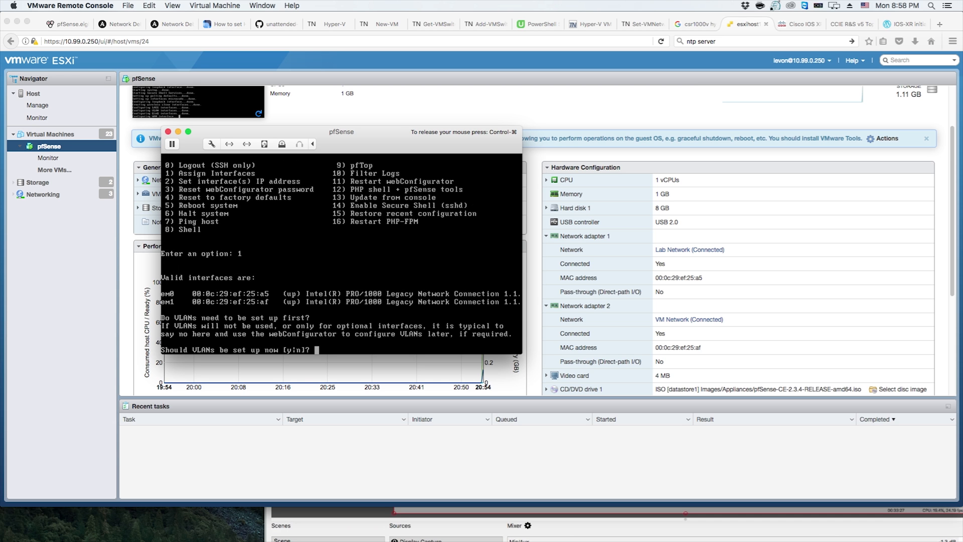
# Decline VLAN setup and set em0 as the WAN interface
pyautogui.write('n')
pyautogui.press('Return')
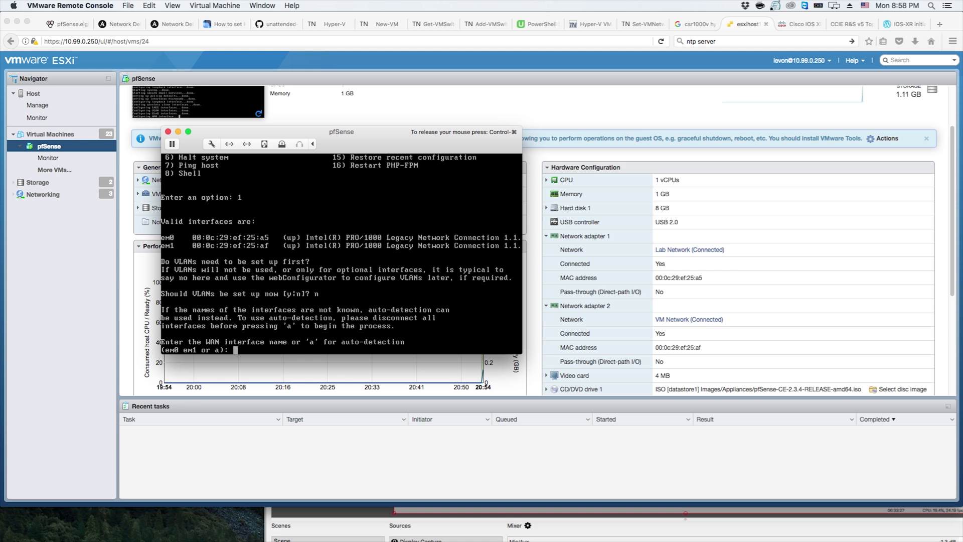
pyautogui.write('em0')
pyautogui.press('Return')
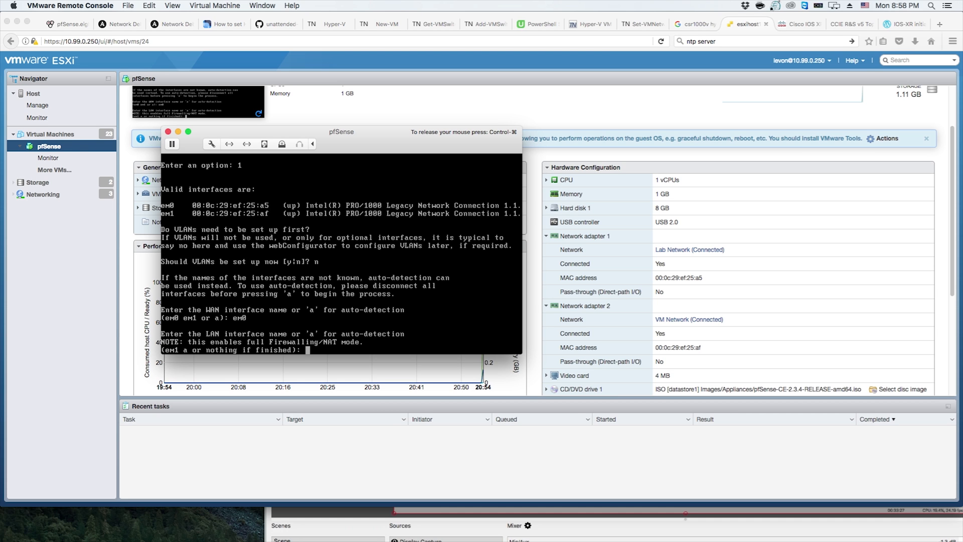
# Set em1 as the LAN interface, leave the optional interface empty, and proceed with the assignment
pyautogui.write('em1')
pyautogui.press('Return')
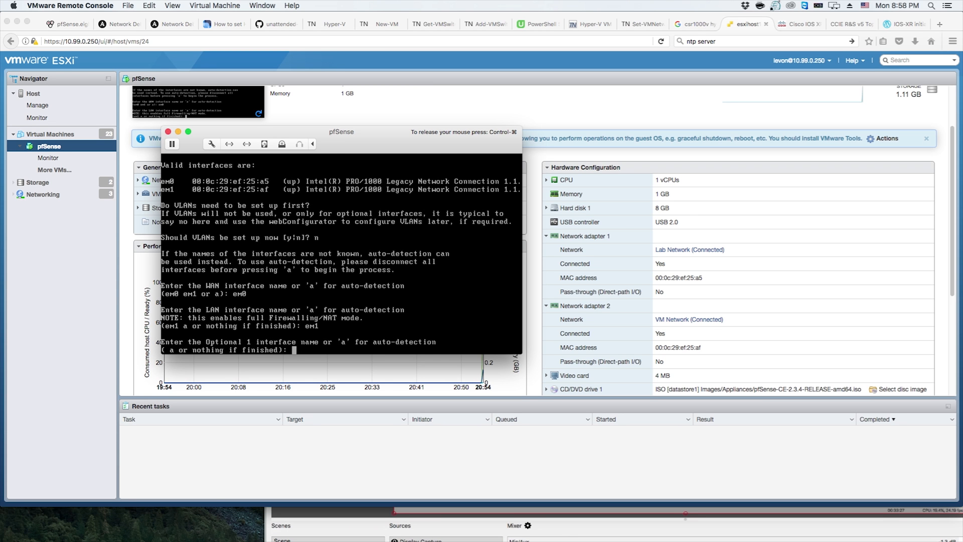
pyautogui.press('Return')
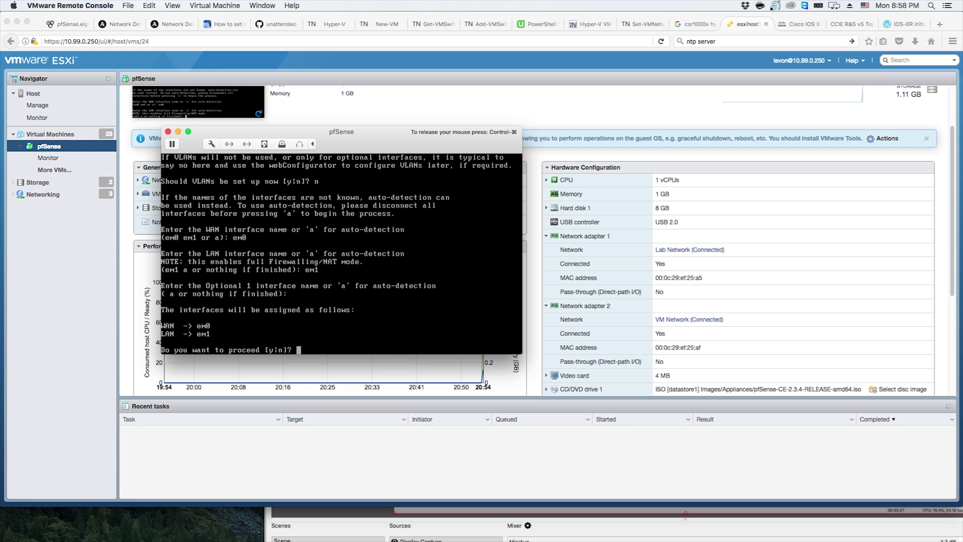
pyautogui.write('y')
pyautogui.press('Return')
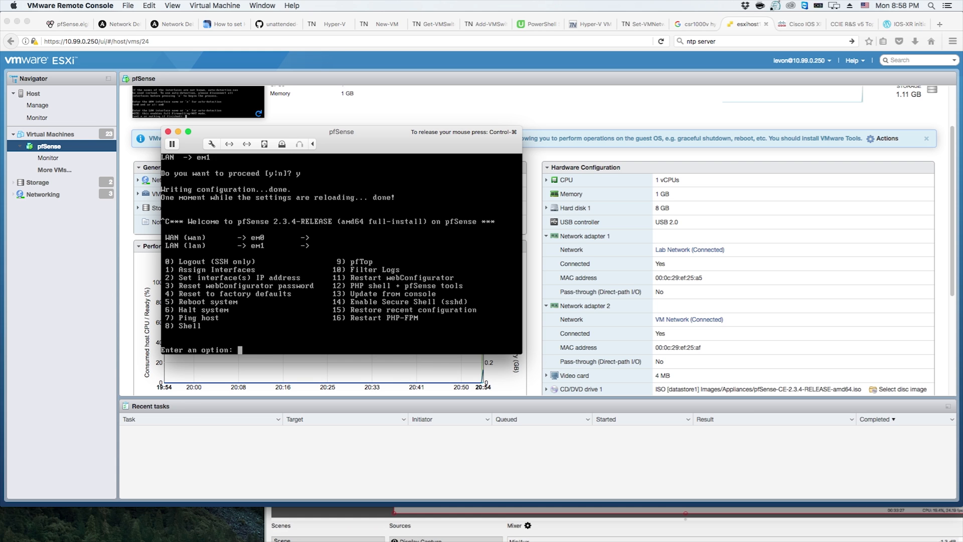
# Set the LAN interface's IPv4 address to 10.99.0.230 with a subnet bit count of 24
pyautogui.write('2')
pyautogui.press('Return')
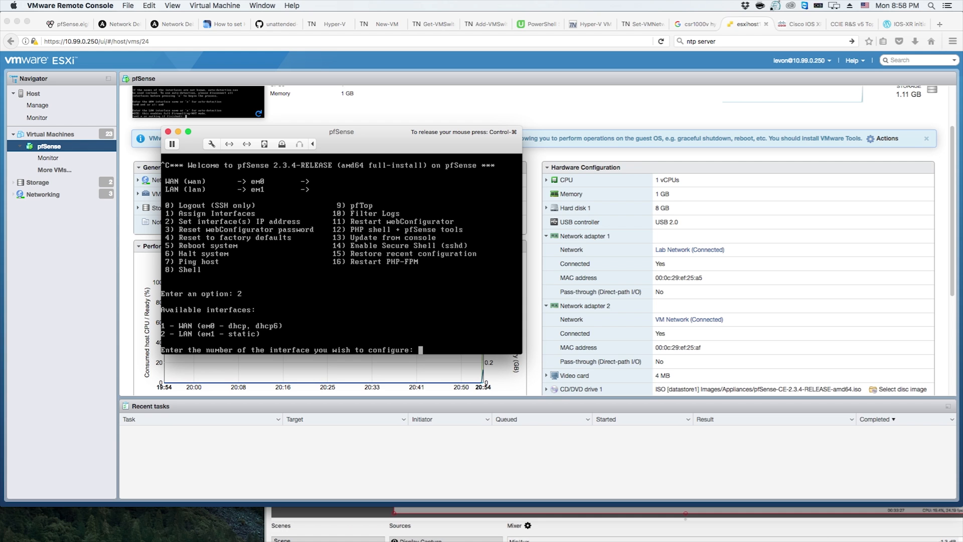
pyautogui.write('2')
pyautogui.press('Return')
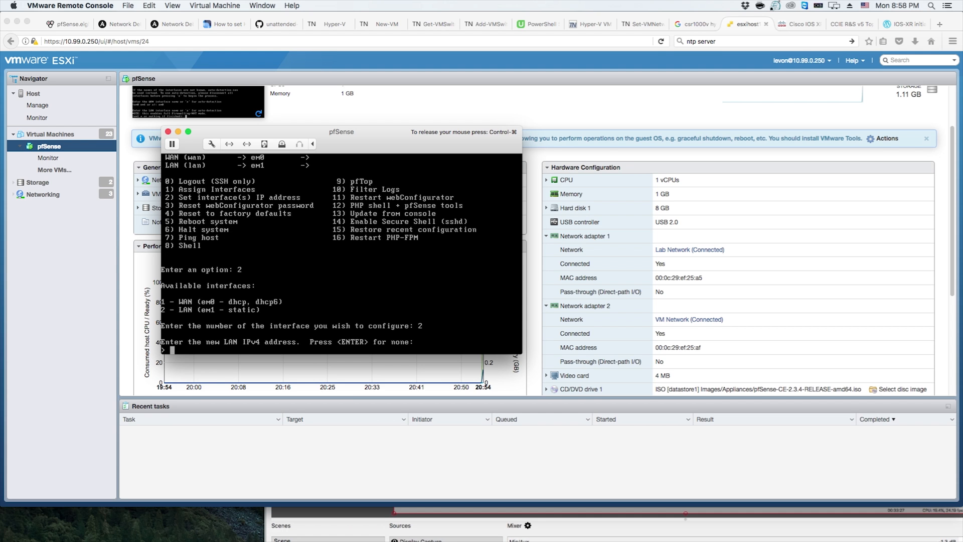
pyautogui.write('10.99.0.230')
pyautogui.press('Return')
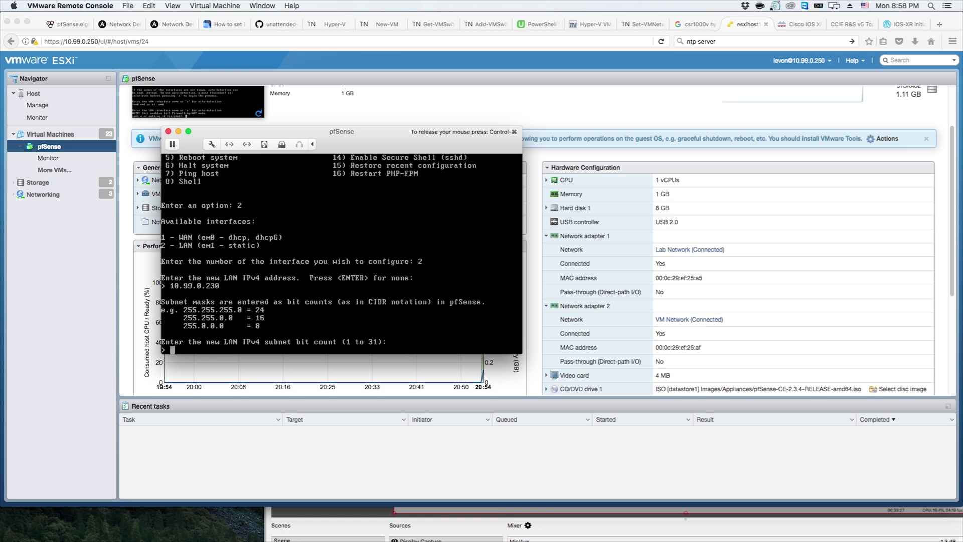
pyautogui.write('24')
pyautogui.press('Return')
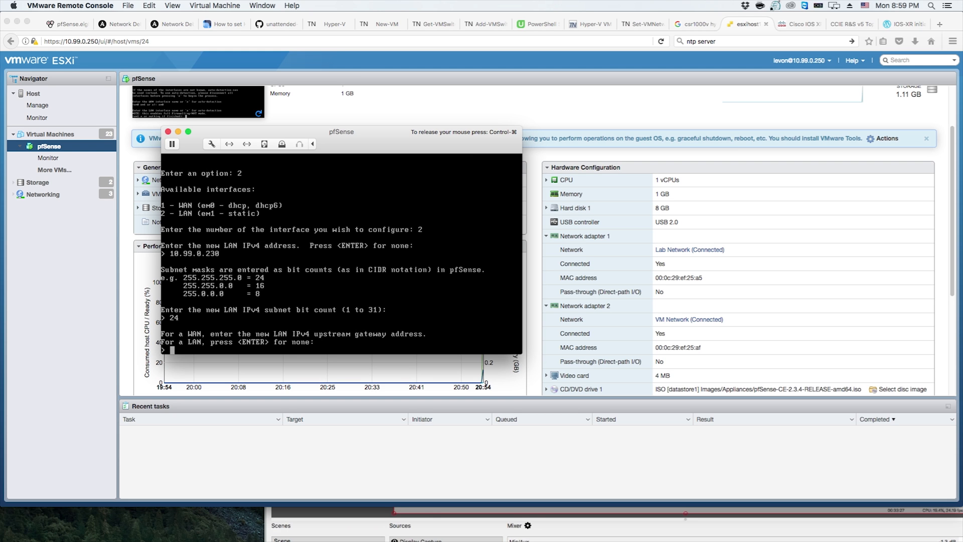
# Set the LAN upstream gateway to 10.99.0.1 and leave the LAN IPv6 address empty
pyautogui.write('10.99.0.1')
pyautogui.press('Return')
pyautogui.press('Return')
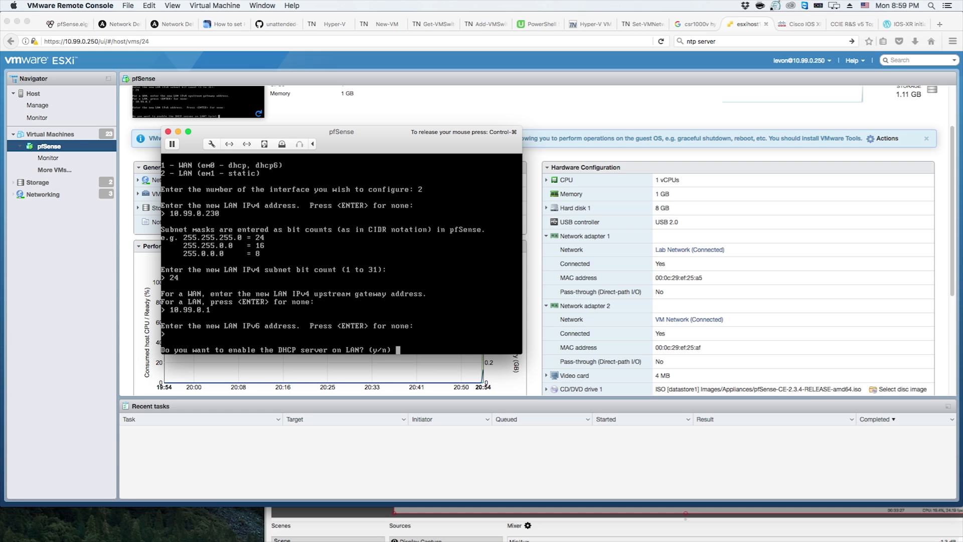
# Decline the LAN DHCP server and reverting to HTTP, then continue back to the console menu
pyautogui.write('n')
pyautogui.press('Return')
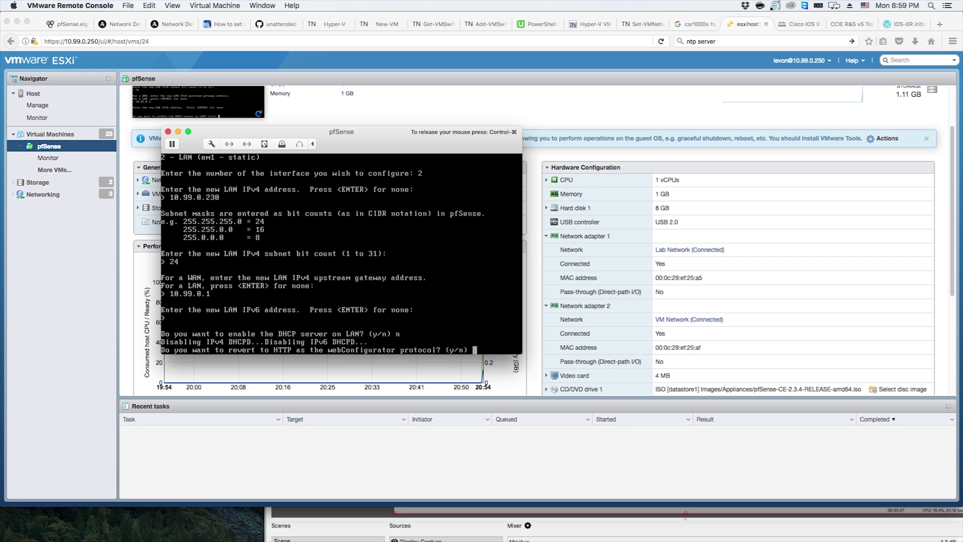
pyautogui.write('n')
pyautogui.press('Return')
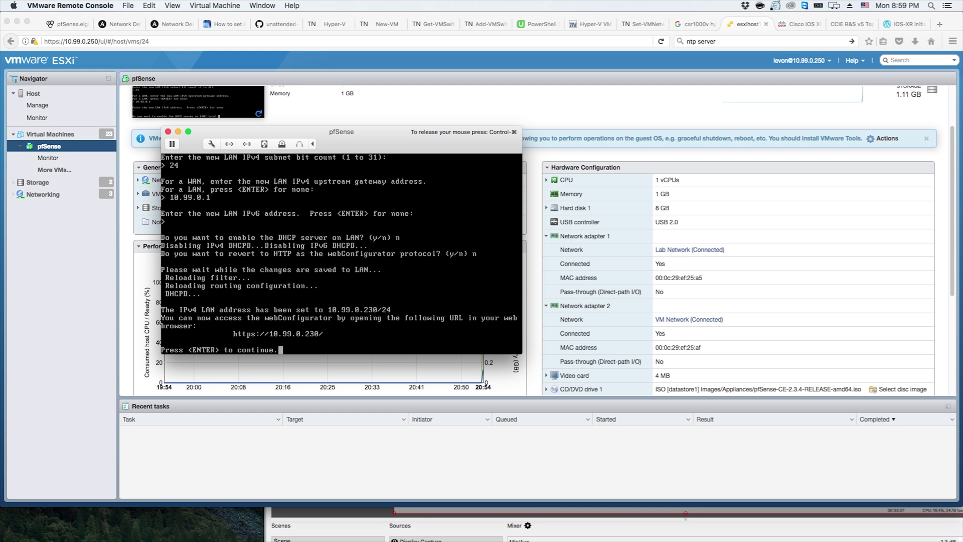
pyautogui.press('Return')
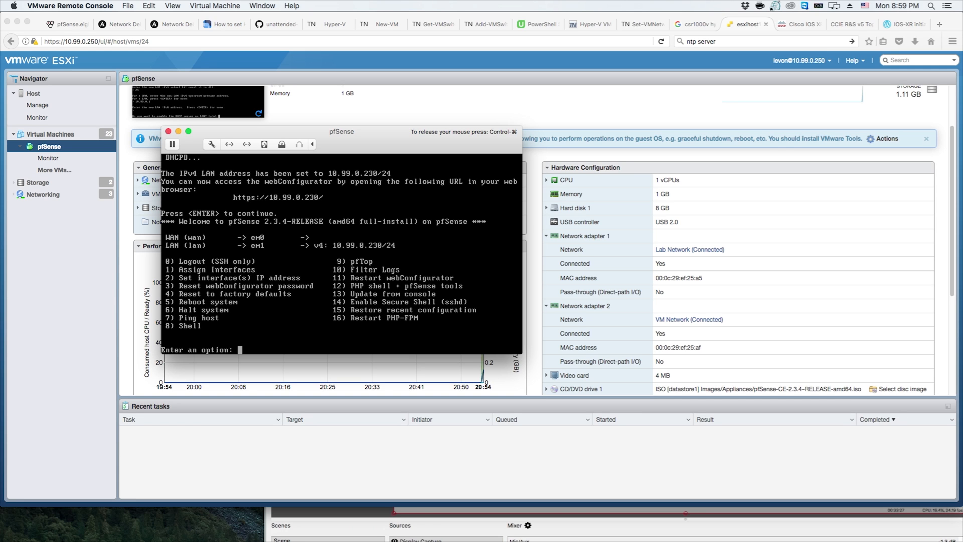
pyautogui.press('ctrl+super')
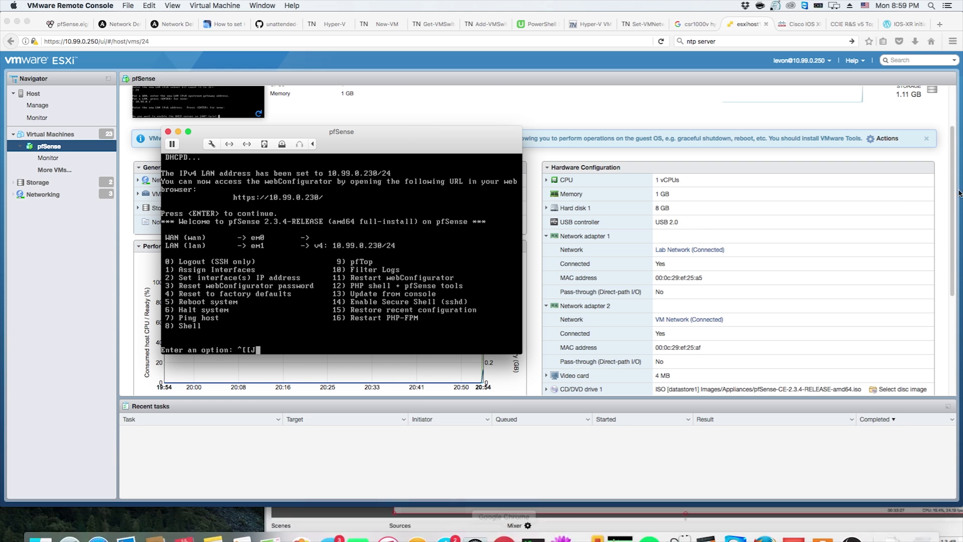
pyautogui.click(935, 23)
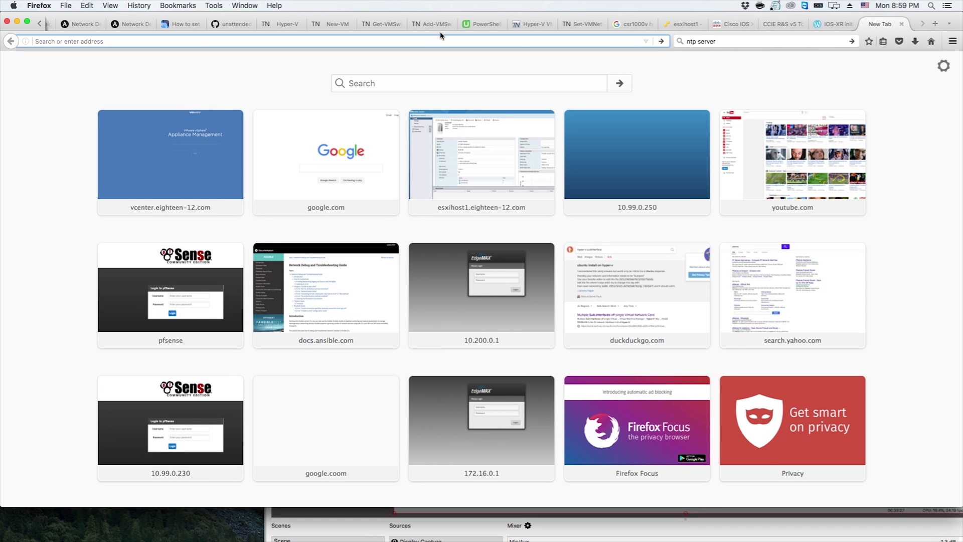
pyautogui.write('https:/')
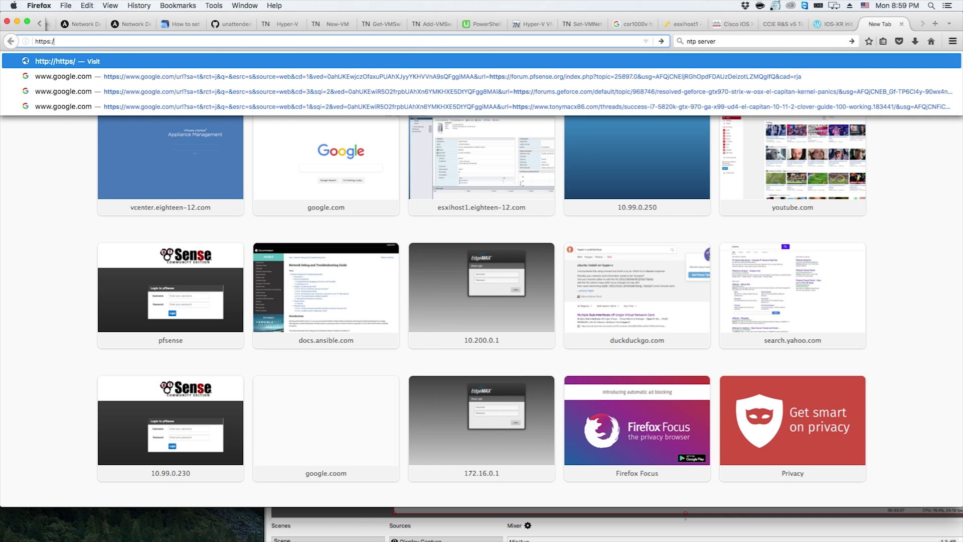
pyautogui.write('/10.99.')
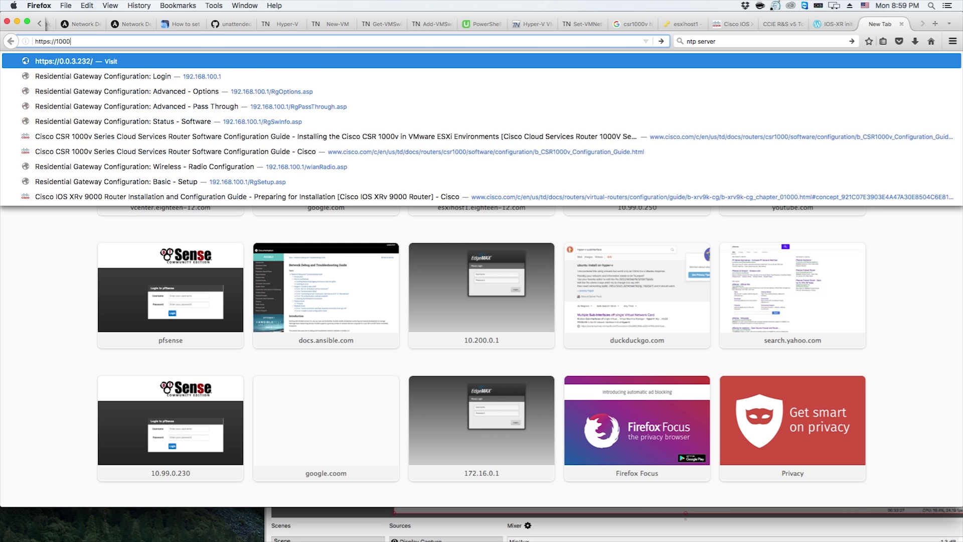
pyautogui.write('0.230')
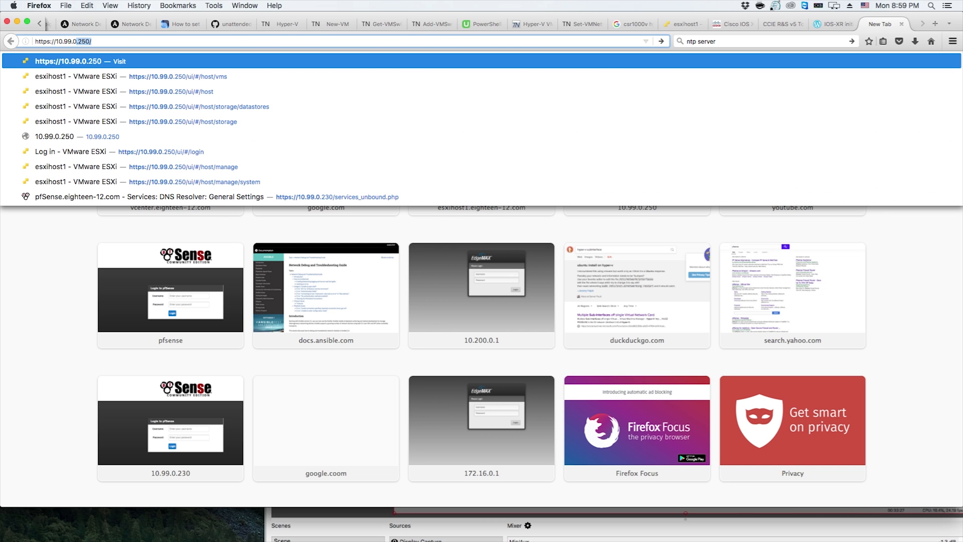
pyautogui.press('Return')
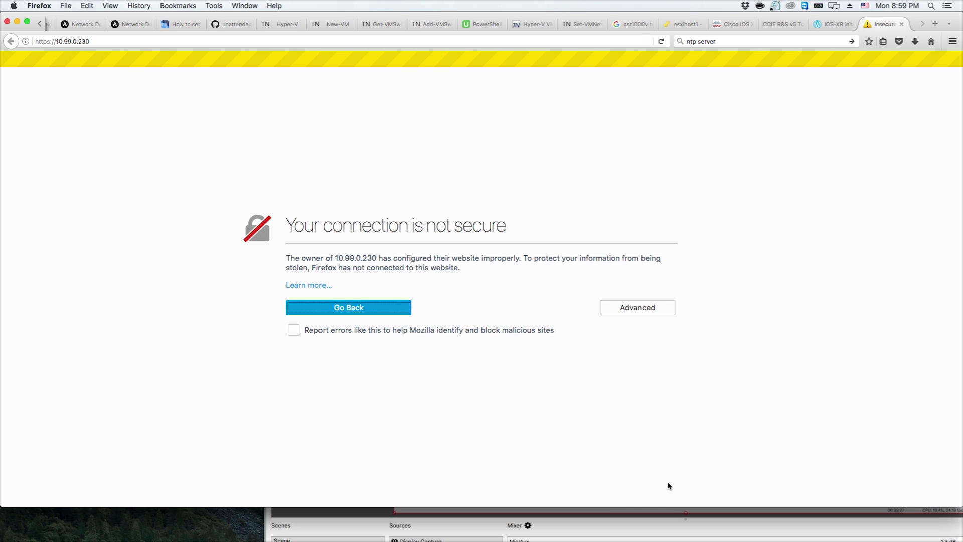
# Add a permanent security exception for the site's self-signed certificate
pyautogui.click(660, 312)
pyautogui.click(327, 430)
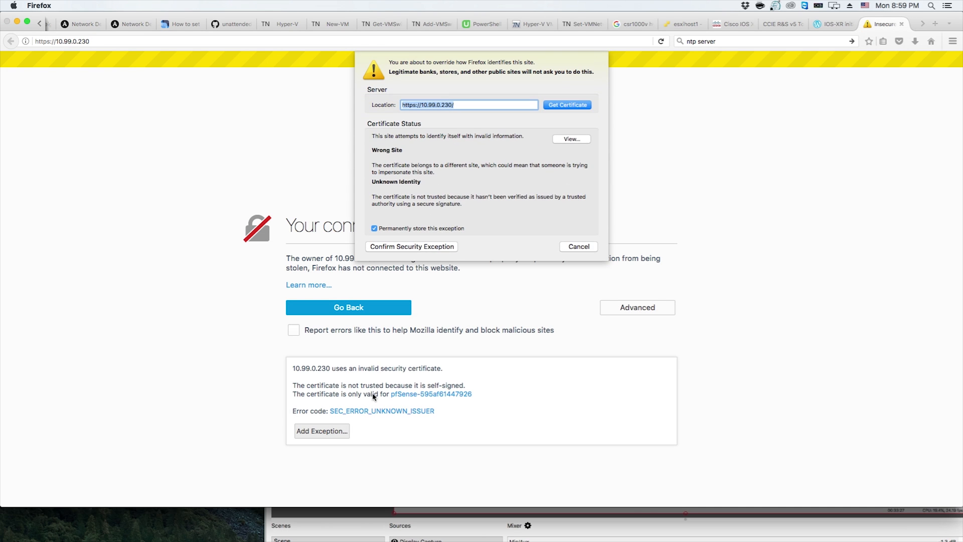
pyautogui.click(404, 246)
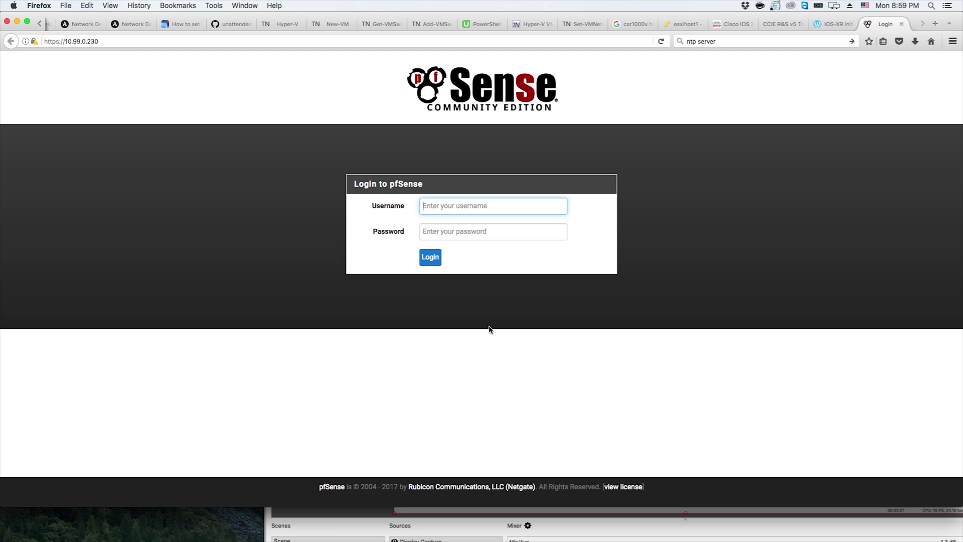
# Try to log in to the pfSense web interface as admin with a password
pyautogui.click(457, 207)
pyautogui.write('admin')
pyautogui.press('Tab')
pyautogui.write('p')
pyautogui.press('BackSpace')
pyautogui.press('Return')
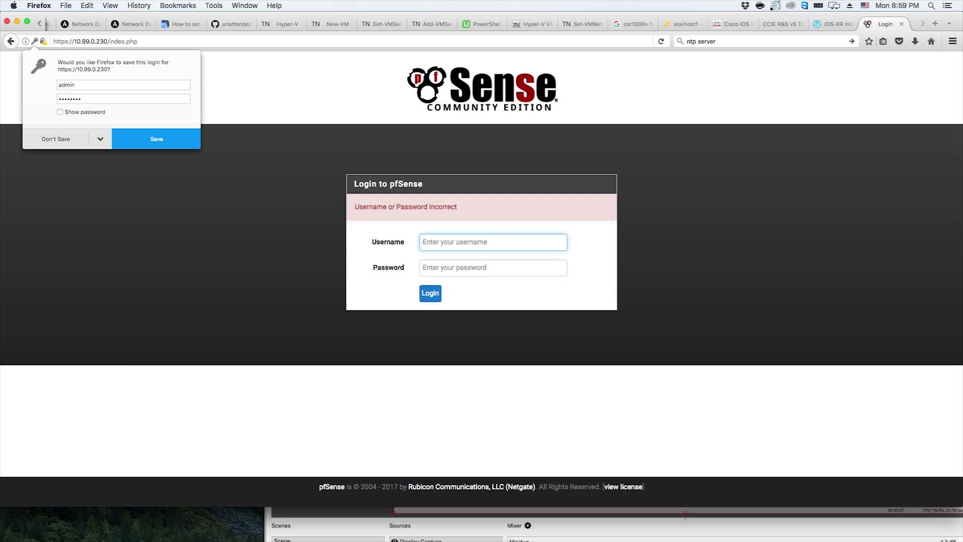
# Dismiss the save-login prompt and log in again as admin with the default password
pyautogui.click(62, 135)
pyautogui.click(428, 238)
pyautogui.press('Tab')
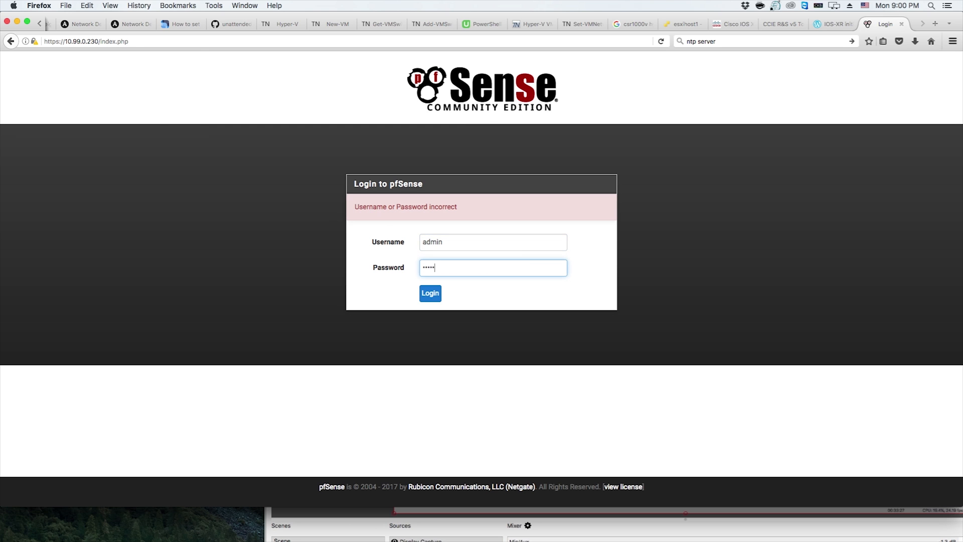
pyautogui.press('Return')
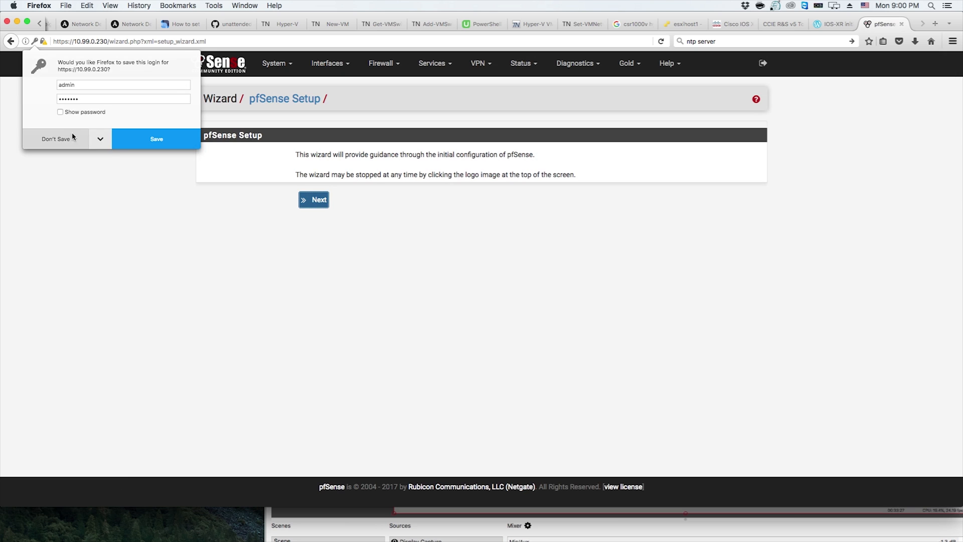
# Decline saving the login and start the pfSense setup wizard
pyautogui.click(100, 139)
pyautogui.click(103, 157)
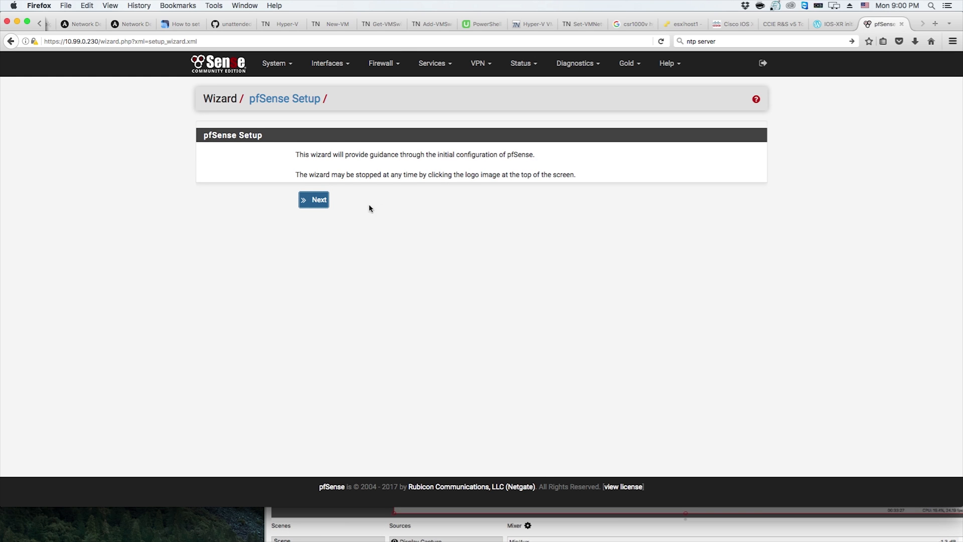
pyautogui.click(314, 199)
pyautogui.click(315, 249)
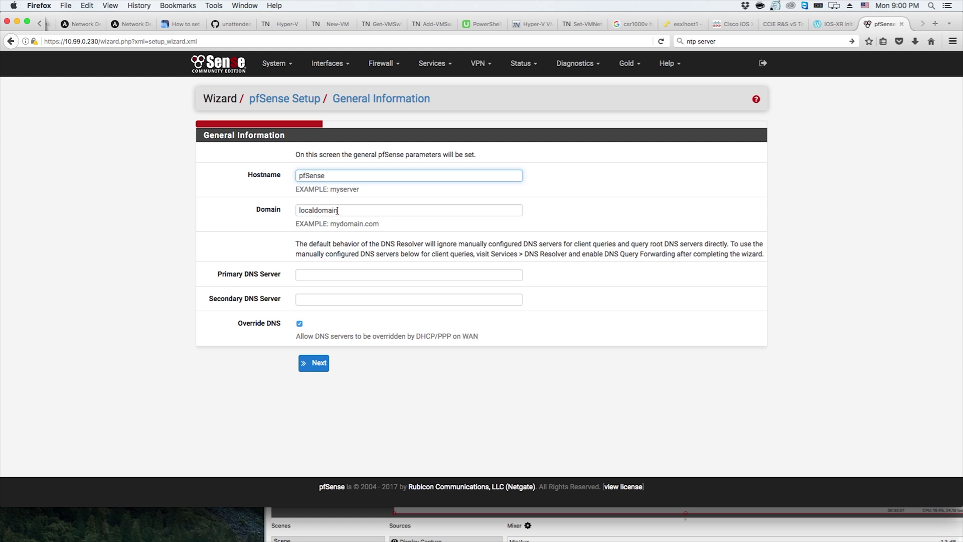
# Set the domain to eighteen-12.com
pyautogui.doubleClick(336, 211)
pyautogui.write('eighte')
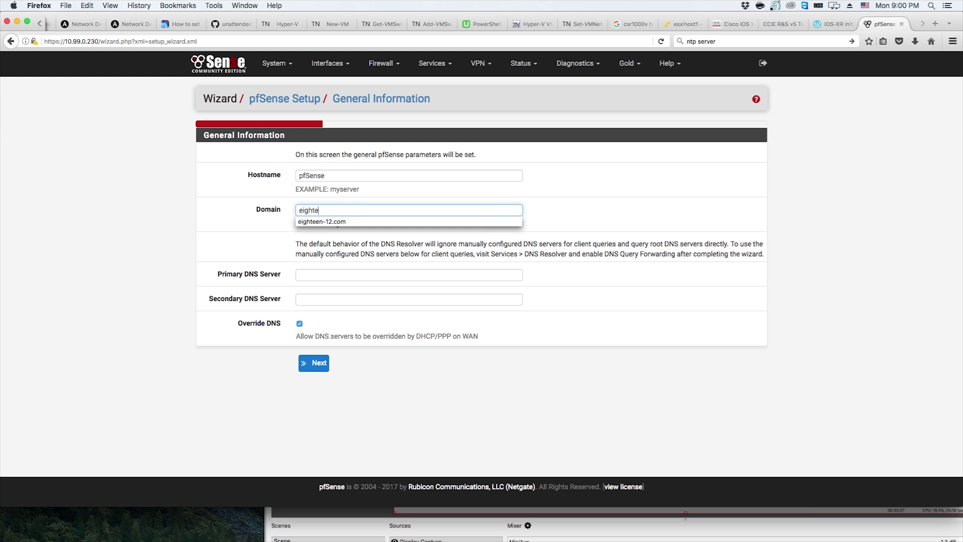
pyautogui.press('Down')
pyautogui.press('Tab')
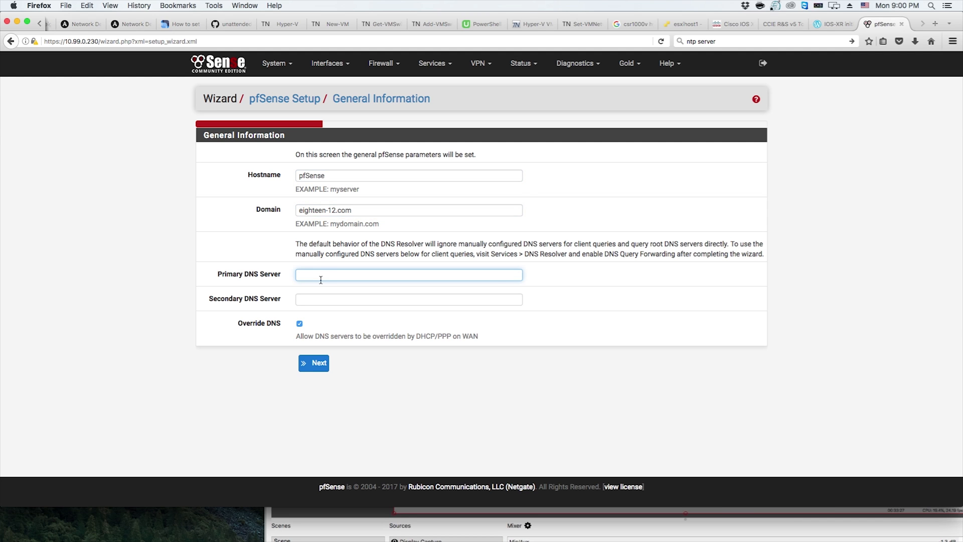
# Set the primary DNS to 8.8.8.8 and secondary DNS to 8.8.4.4, disable Override DNS, and continue
pyautogui.click(325, 276)
pyautogui.press('Down')
pyautogui.press('Return')
pyautogui.press('Tab')
pyautogui.press('Down')
pyautogui.press('Down')
pyautogui.press('Return')
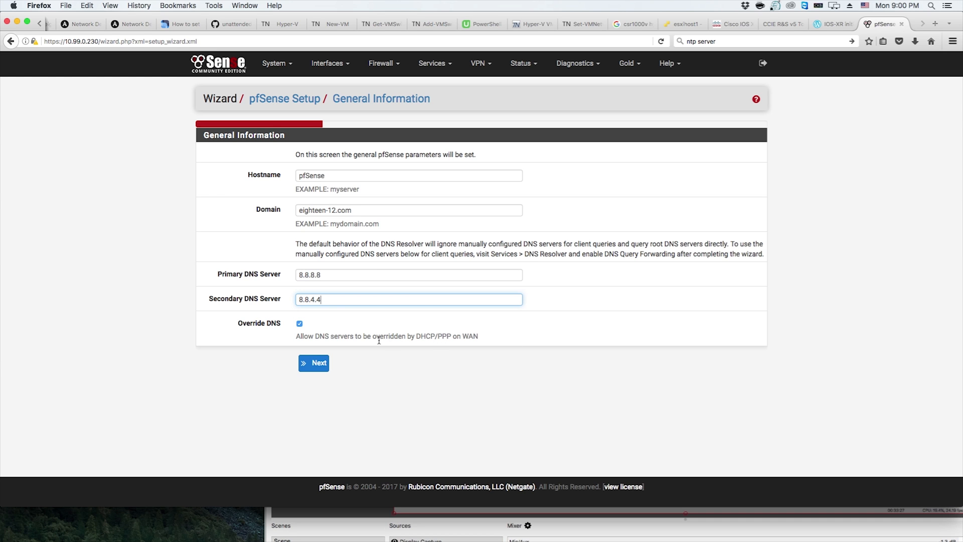
pyautogui.click(299, 324)
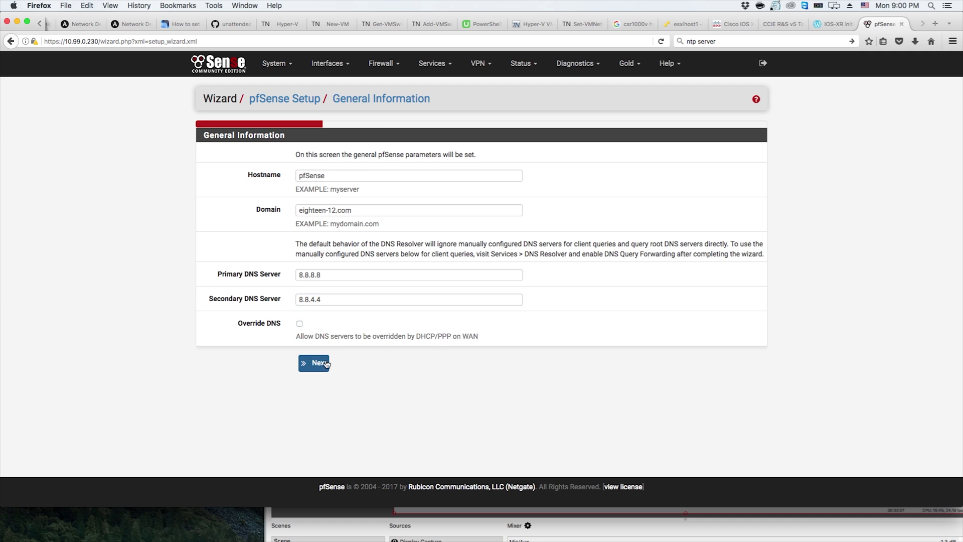
pyautogui.click(314, 363)
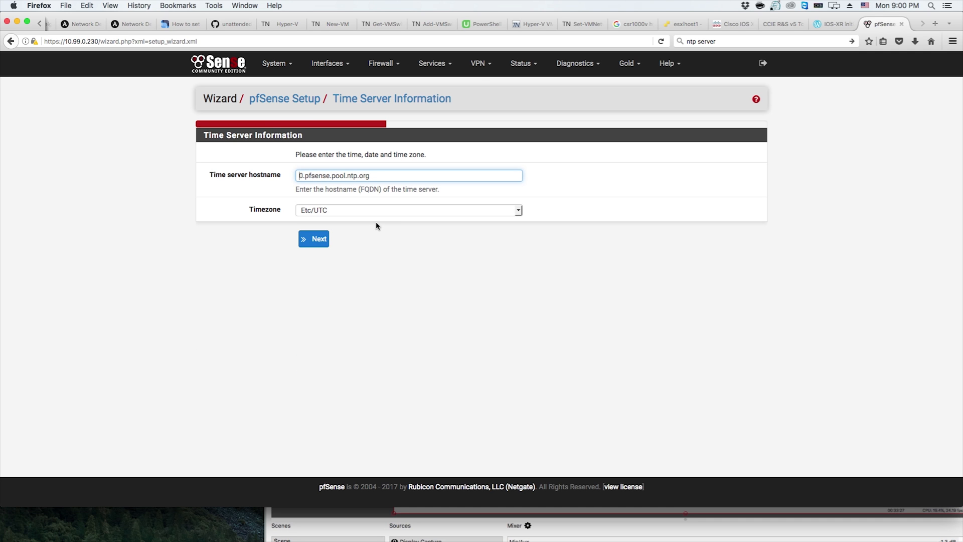
# Pick a timezone from the timezone list and continue to the WAN interface page
pyautogui.click(372, 212)
pyautogui.click(691, 245)
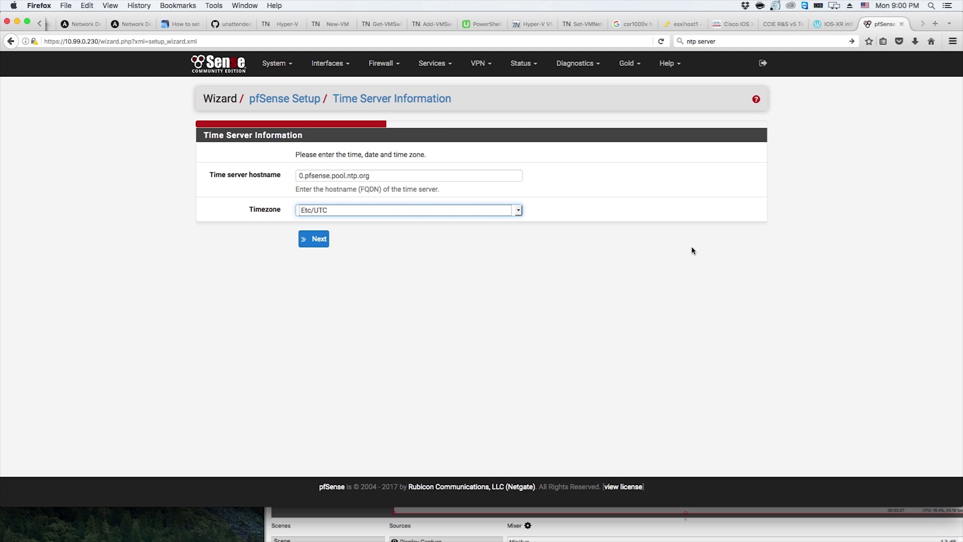
pyautogui.click(375, 210)
pyautogui.scroll(-3, 383, 201)
pyautogui.scroll(10, 385, 202)
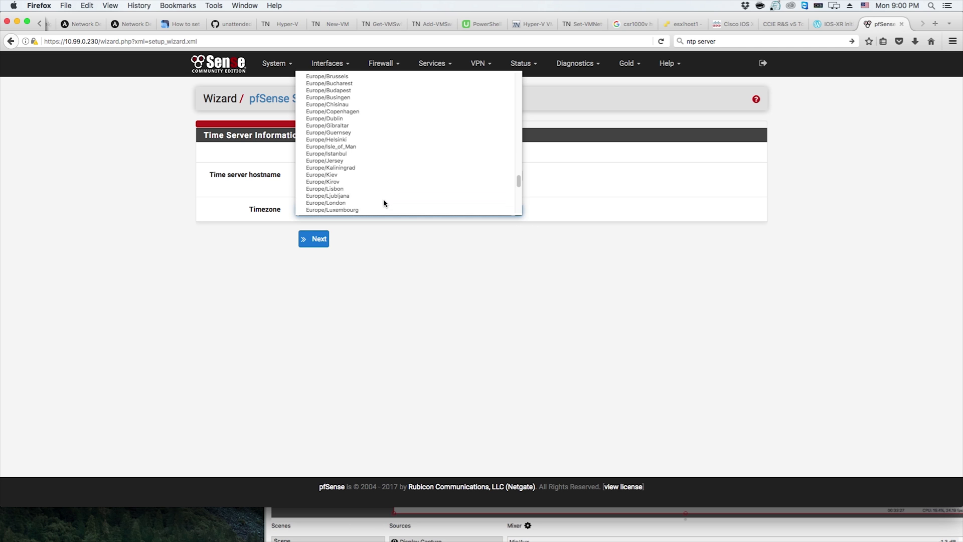
pyautogui.scroll(7, 383, 203)
pyautogui.scroll(-2, 386, 201)
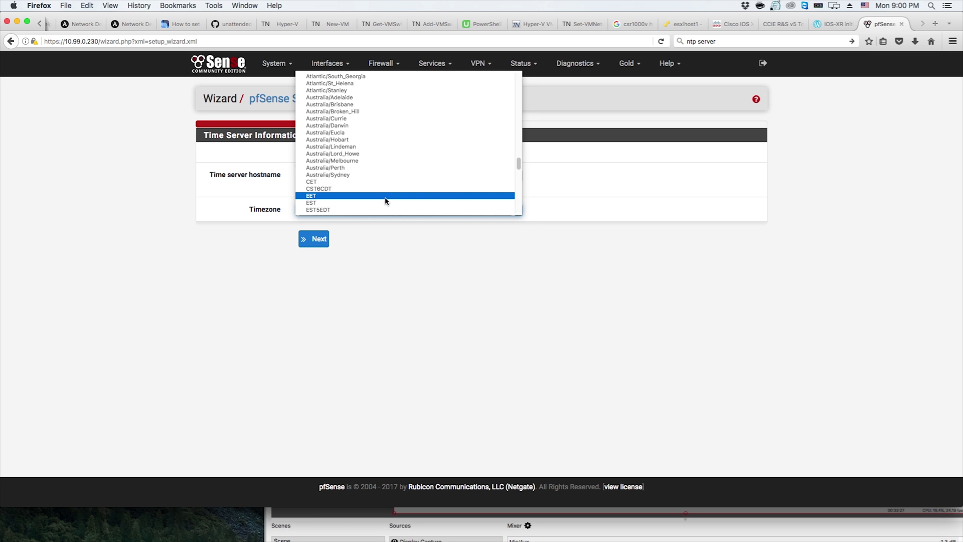
pyautogui.scroll(-4, 382, 192)
pyautogui.scroll(-15, 383, 190)
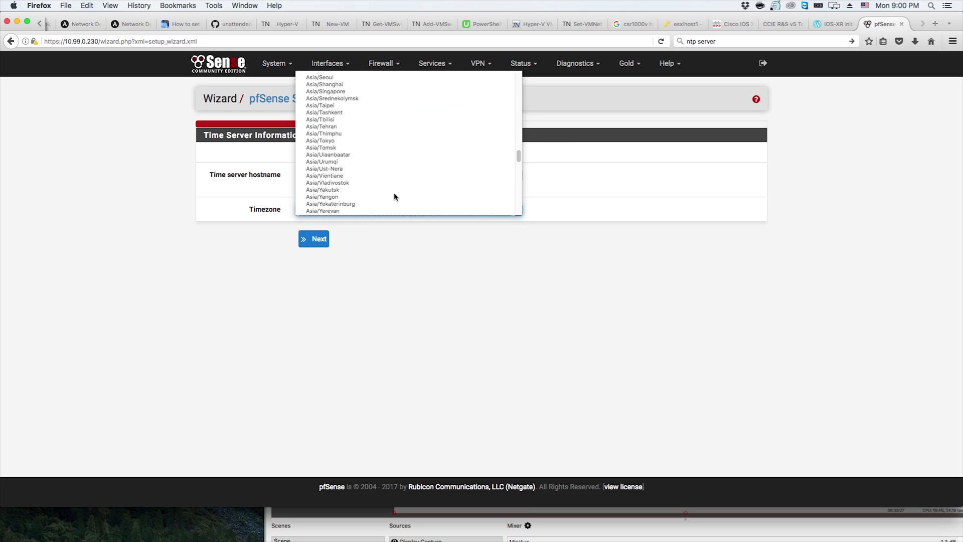
pyautogui.scroll(-20, 394, 197)
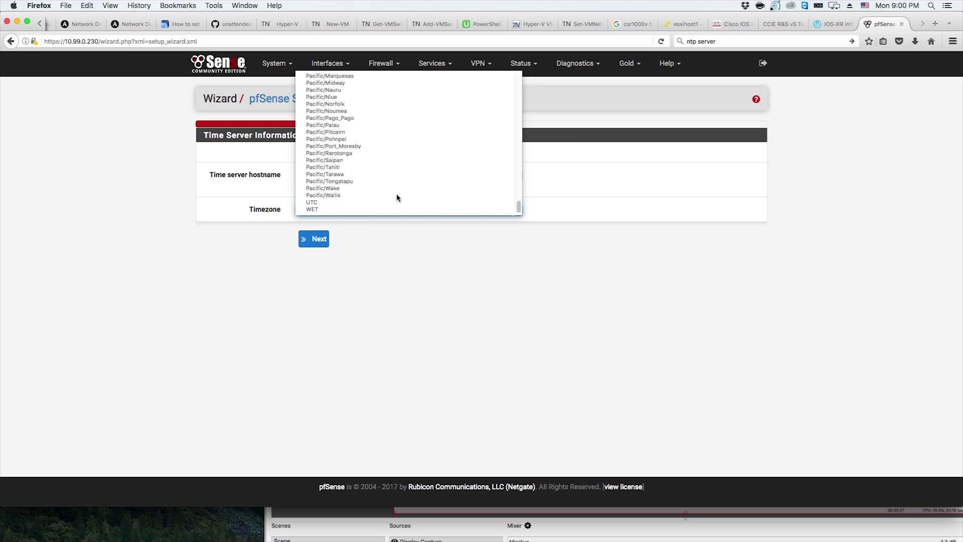
pyautogui.scroll(20, 396, 197)
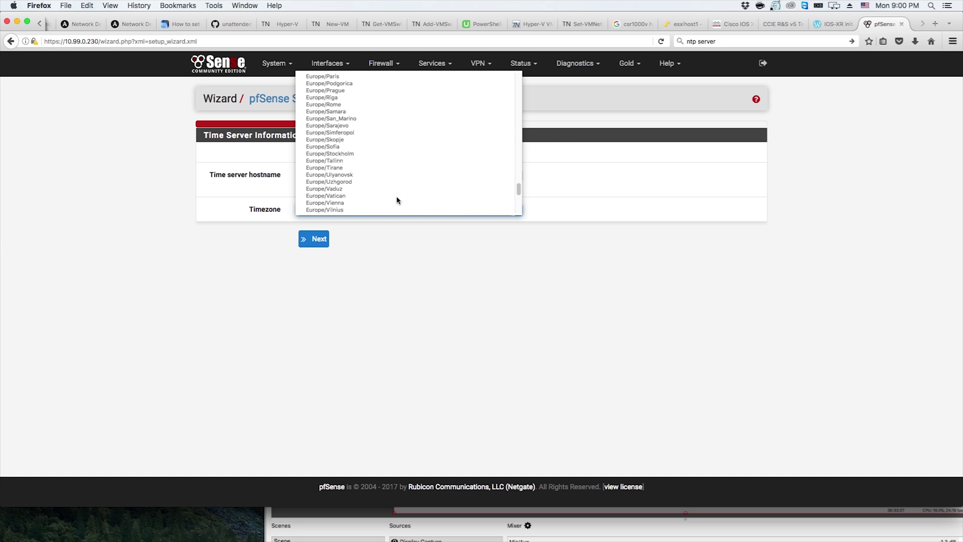
pyautogui.scroll(20, 396, 200)
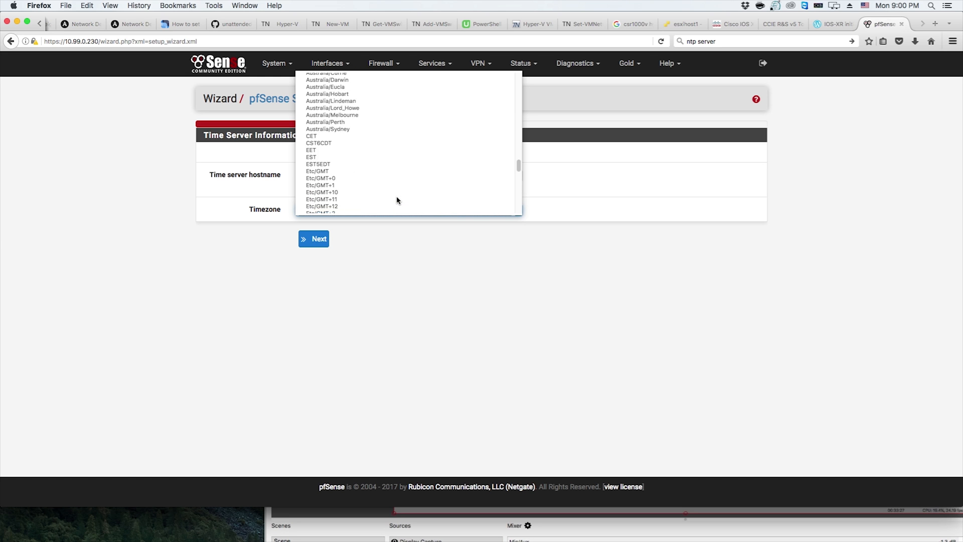
pyautogui.scroll(6, 397, 200)
pyautogui.scroll(15, 396, 200)
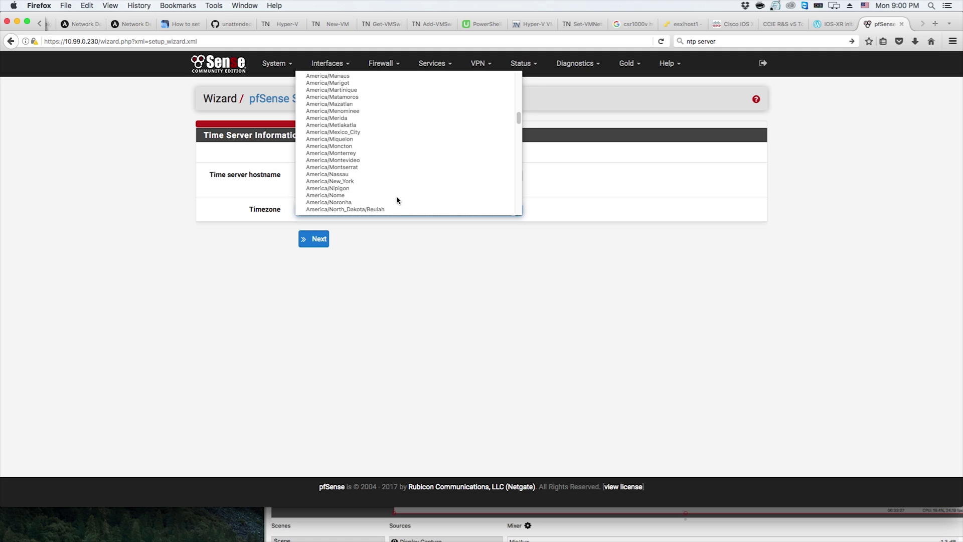
pyautogui.scroll(1, 396, 199)
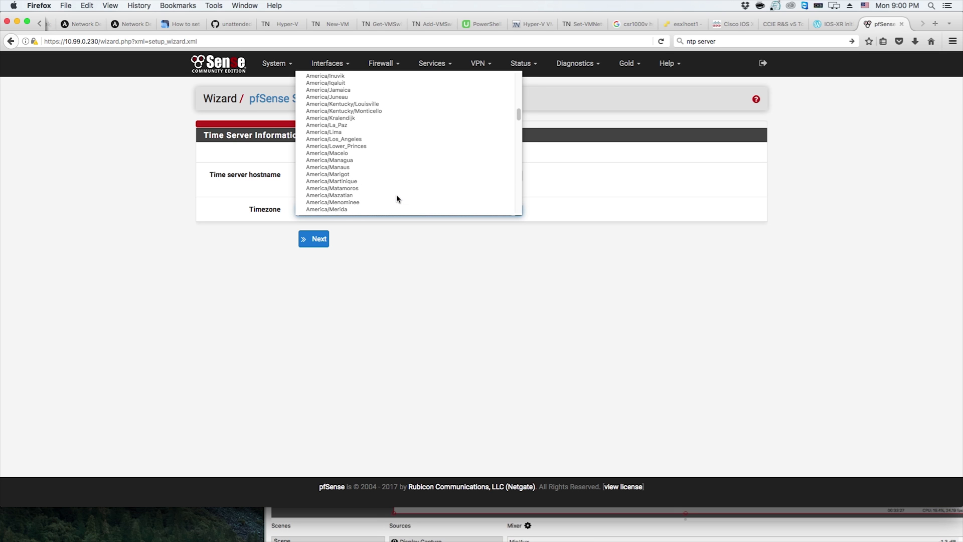
pyautogui.scroll(8, 396, 199)
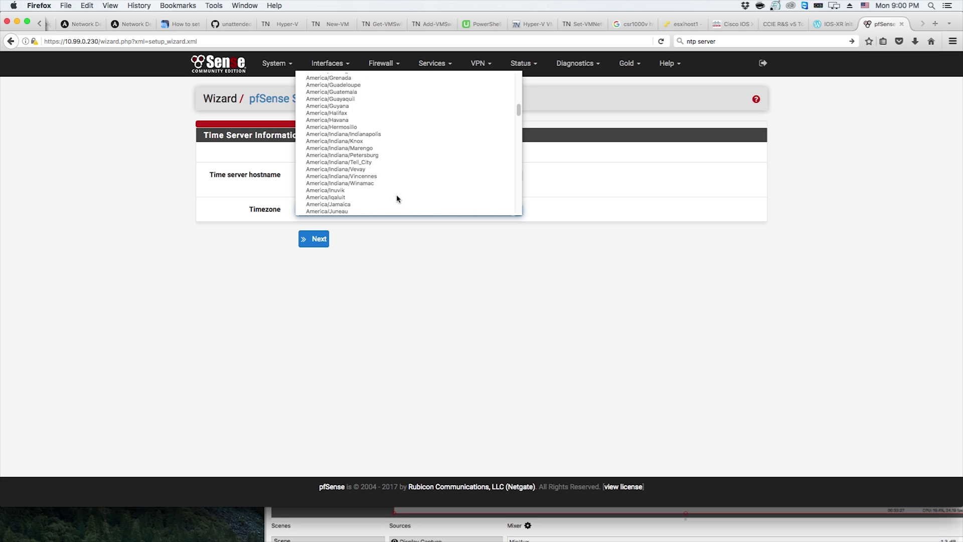
pyautogui.scroll(3, 396, 199)
pyautogui.scroll(1, 396, 197)
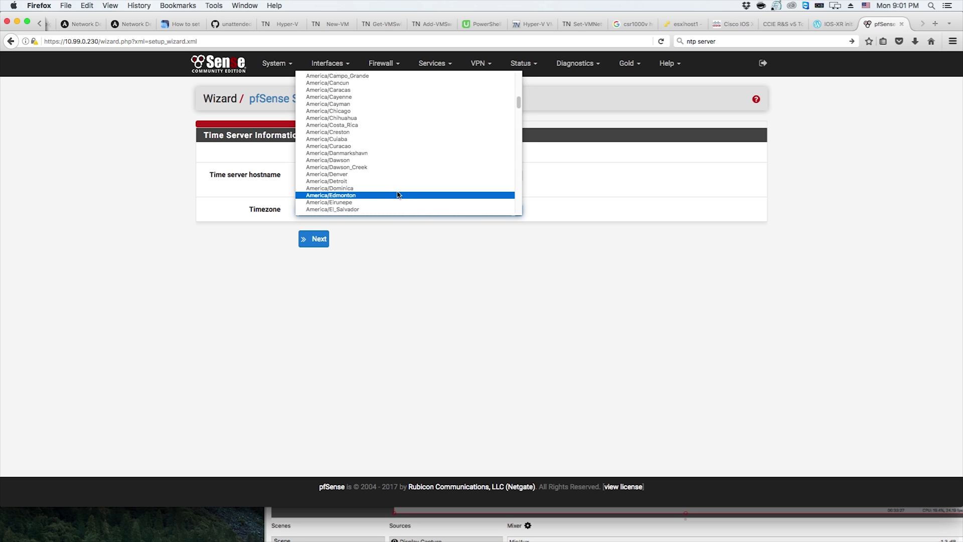
pyautogui.click(391, 112)
pyautogui.click(316, 239)
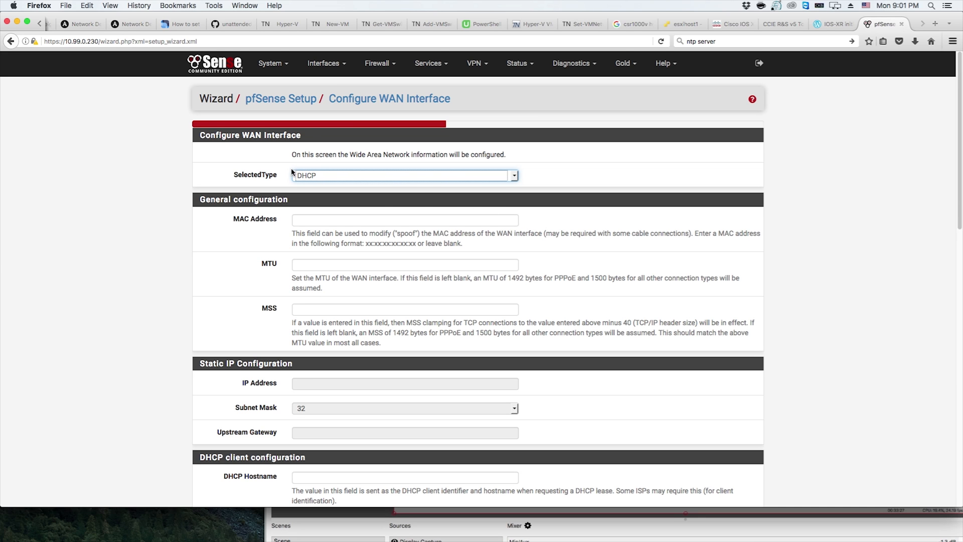
# Continue past the WAN page with its DHCP defaults and the LAN page with 10.99.0.230/24
pyautogui.scroll(-5, 555, 275)
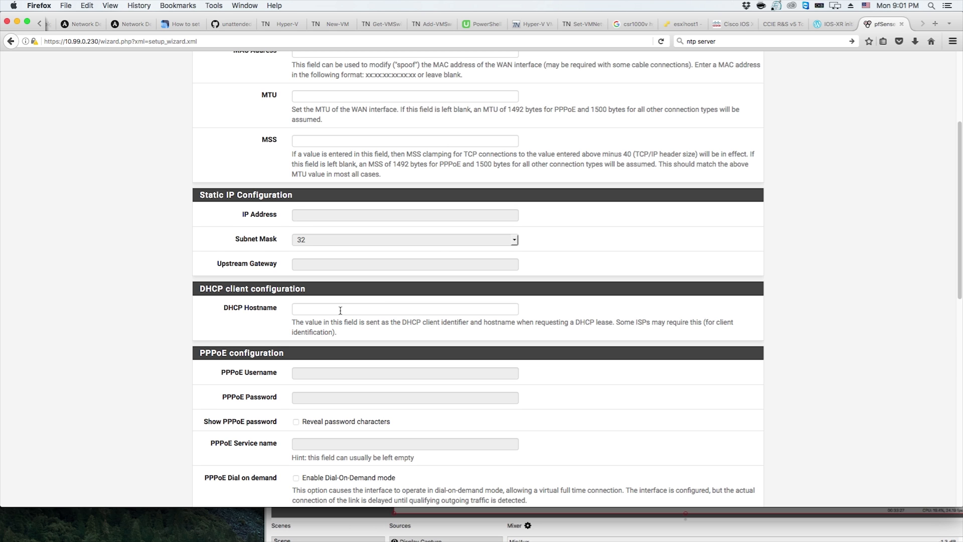
pyautogui.scroll(5, 449, 240)
pyautogui.scroll(-15, 449, 241)
pyautogui.scroll(15, 439, 256)
pyautogui.scroll(-15, 566, 346)
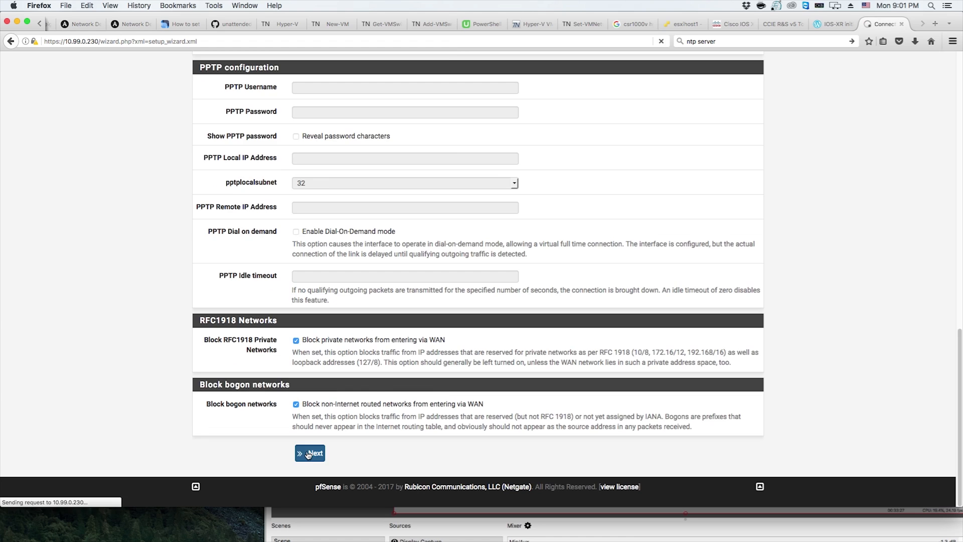
pyautogui.click(309, 453)
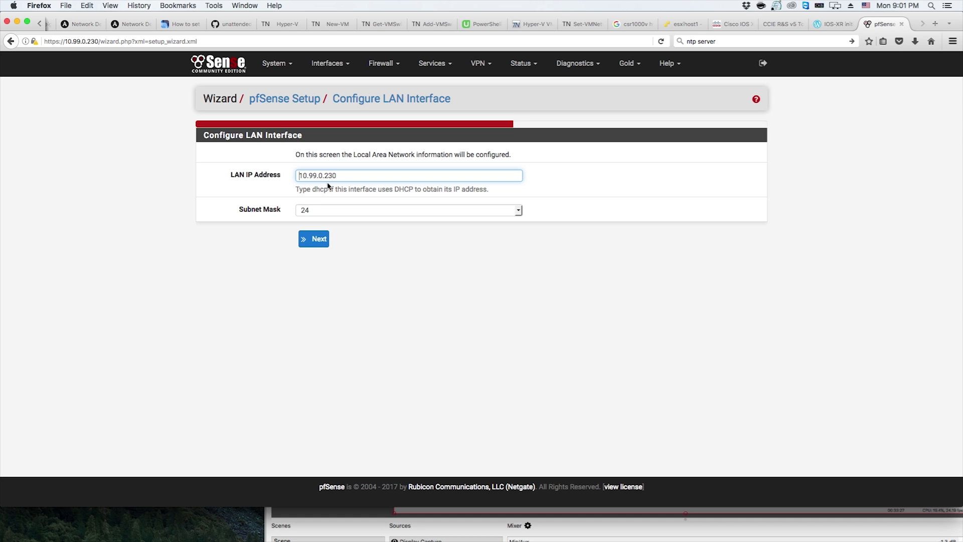
pyautogui.click(322, 243)
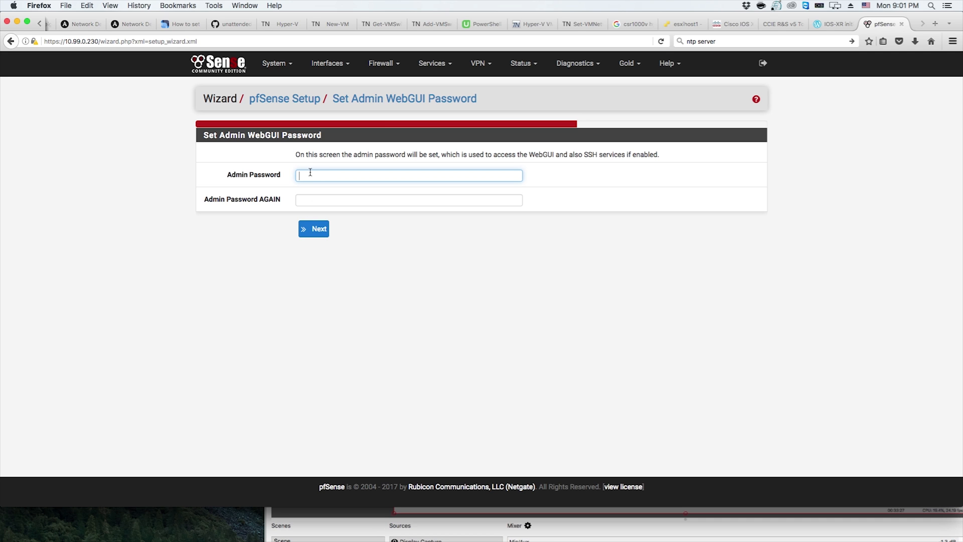
# Set and confirm the admin WebGUI password, then continue
pyautogui.write('••')
pyautogui.press('BackSpace')
pyautogui.press('BackSpace')
pyautogui.write('••••••••••••••')
pyautogui.press('Tab')
pyautogui.write('••••••••••')
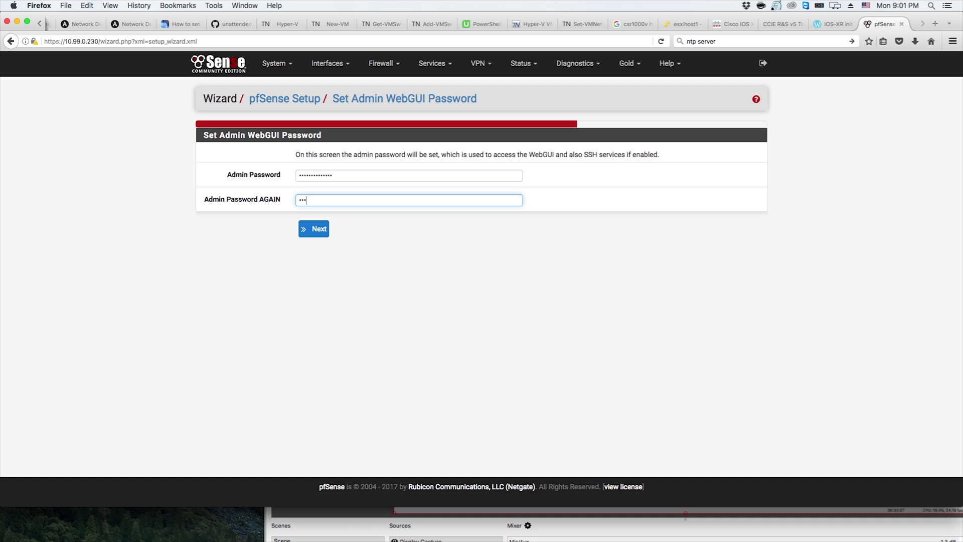
pyautogui.write('••••')
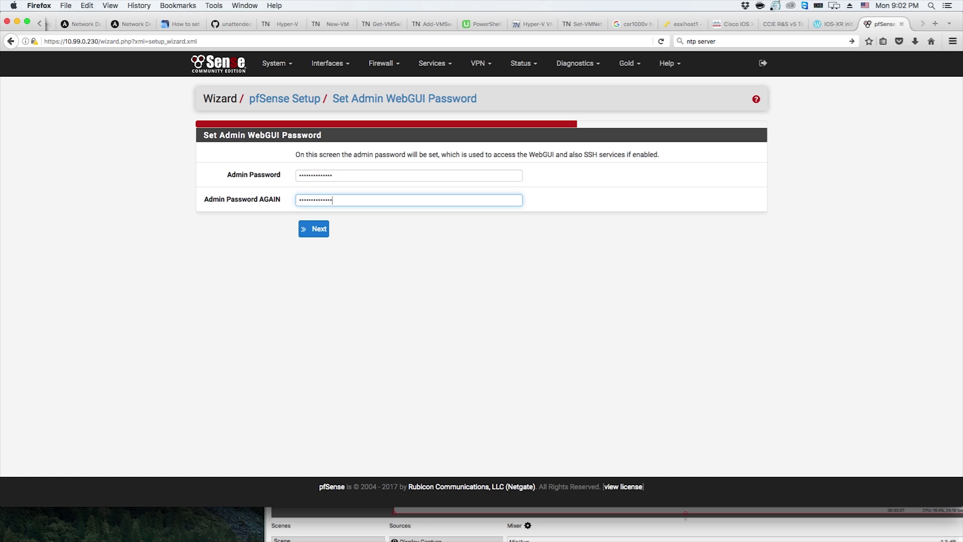
pyautogui.click(316, 228)
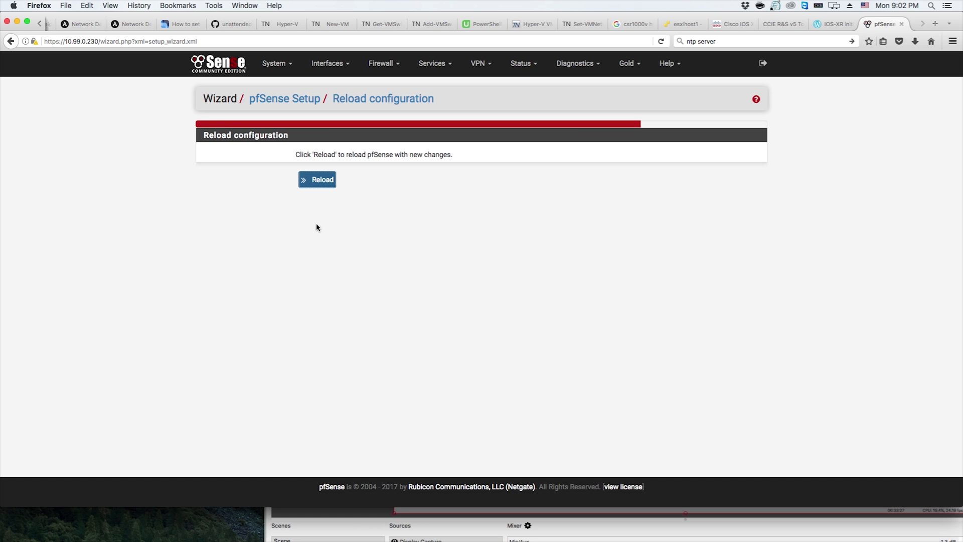
# Reload pfSense with the new wizard configuration
pyautogui.click(330, 179)
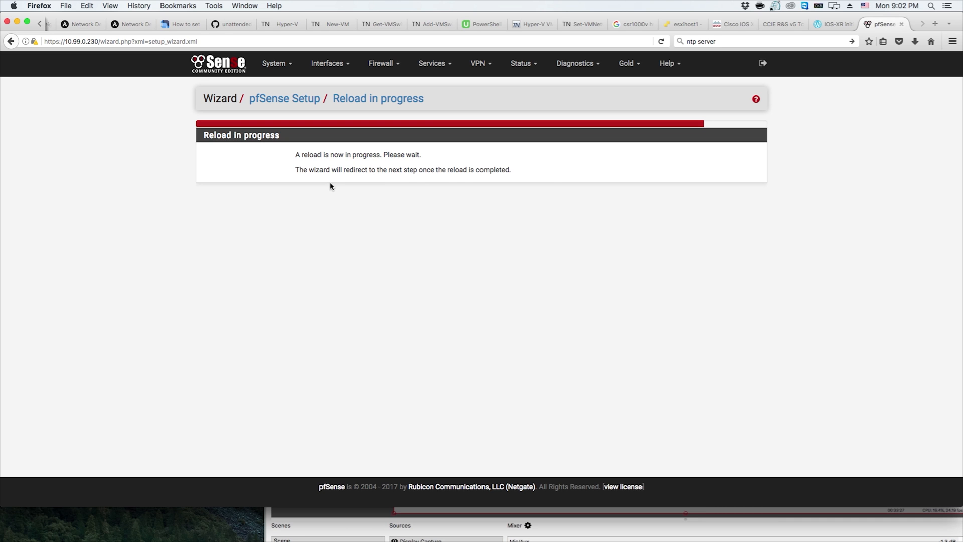
pyautogui.click(319, 195)
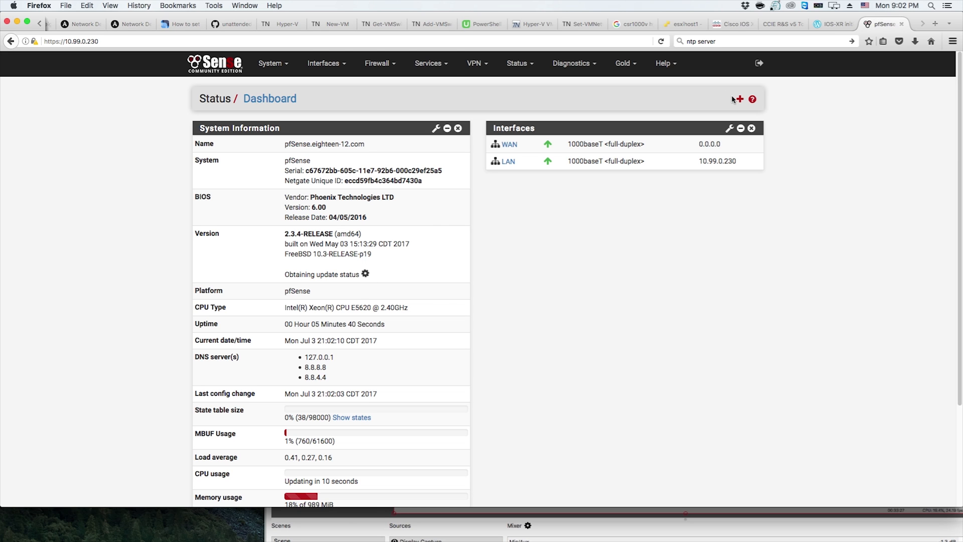
# Open the DHCP Server settings and enable the DHCP server on the LAN interface
pyautogui.click(426, 63)
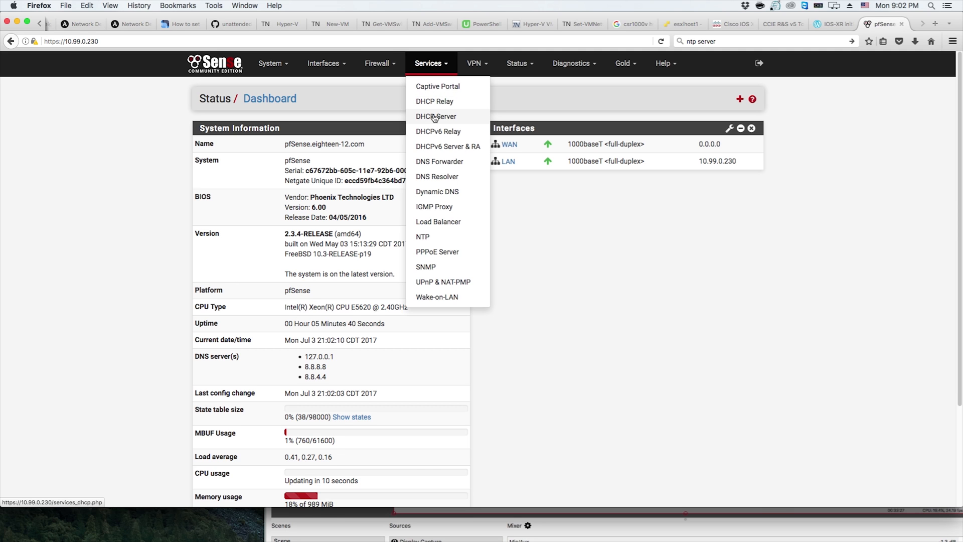
pyautogui.click(434, 117)
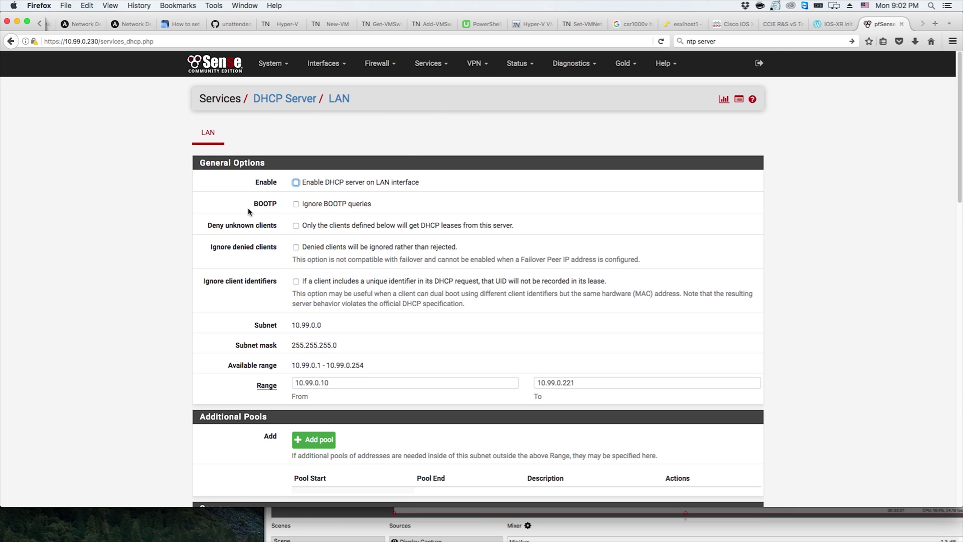
pyautogui.click(306, 182)
# Review the DHCP server's DNS server, gateway, domain, lease and dynamic DNS options
pyautogui.scroll(-4, 426, 258)
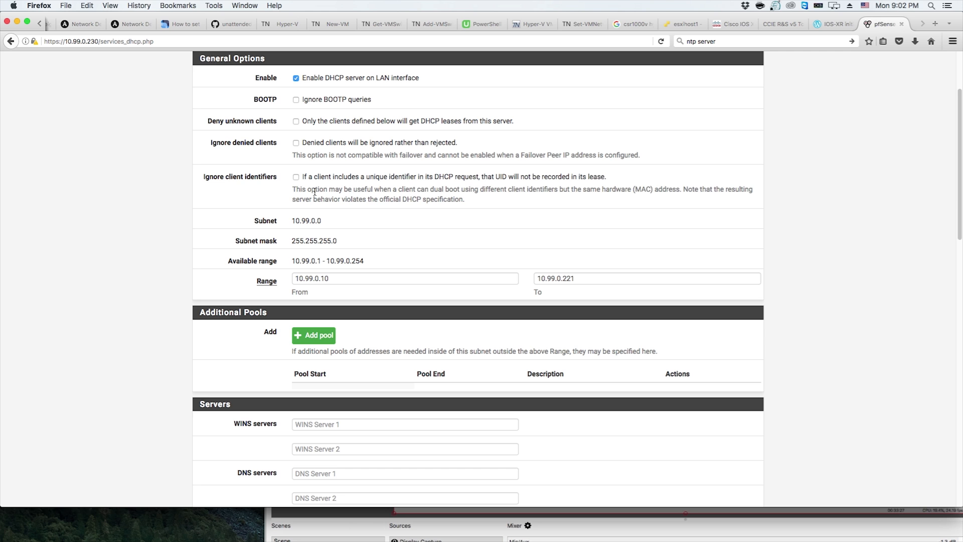
pyautogui.scroll(-10, 330, 199)
pyautogui.scroll(5, 330, 199)
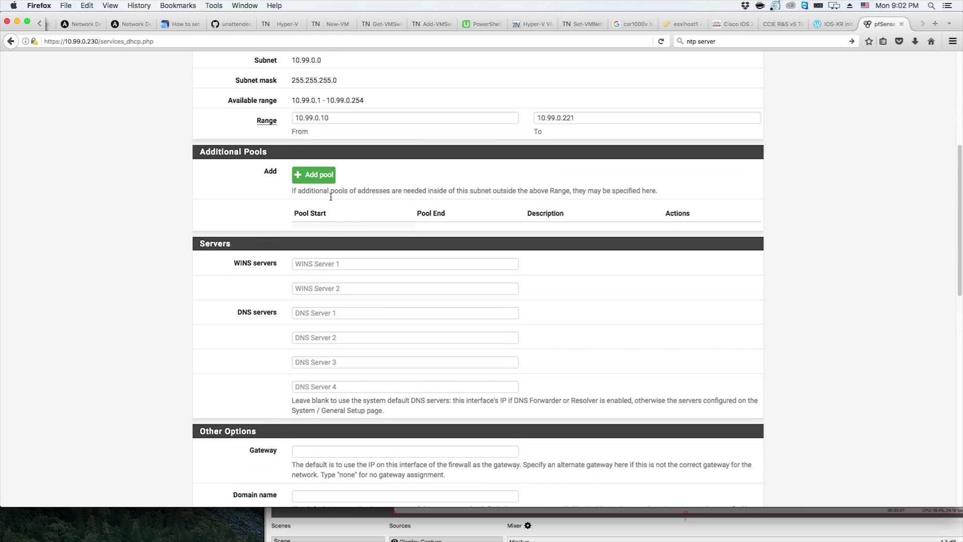
pyautogui.click(314, 312)
pyautogui.click(324, 340)
pyautogui.click(319, 364)
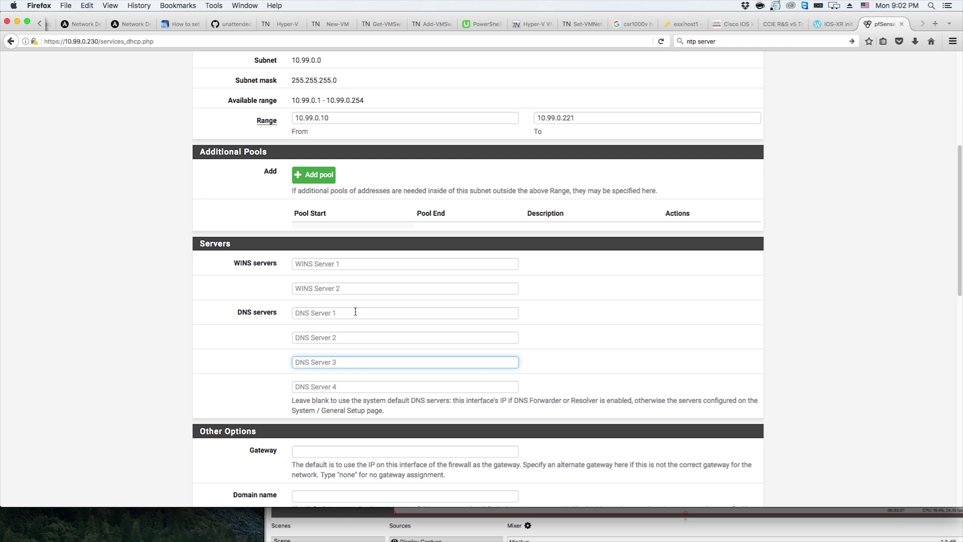
pyautogui.click(319, 312)
pyautogui.press('Tab')
pyautogui.click(325, 314)
pyautogui.click(316, 337)
pyautogui.scroll(-3, 330, 336)
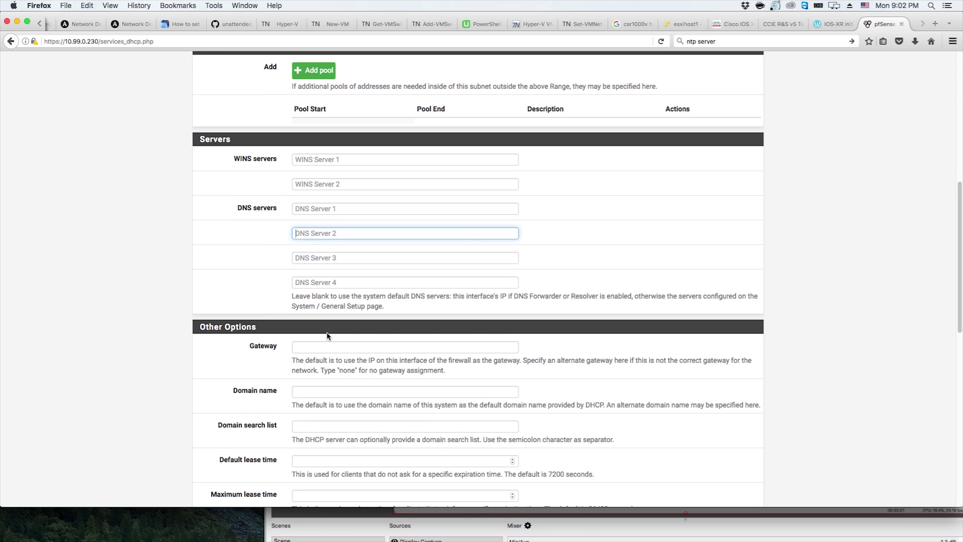
pyautogui.click(317, 347)
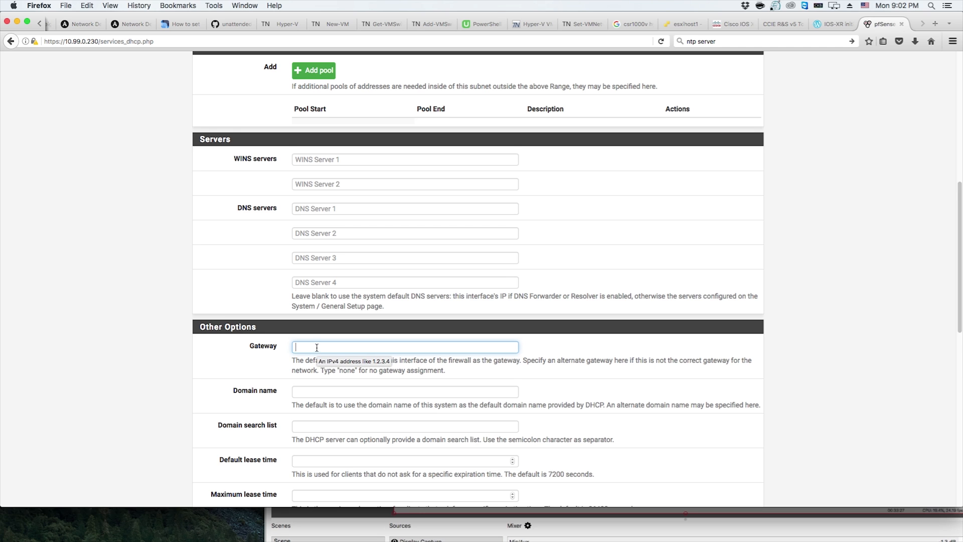
pyautogui.scroll(-3, 316, 345)
pyautogui.click(318, 314)
pyautogui.click(312, 334)
pyautogui.scroll(-3, 313, 335)
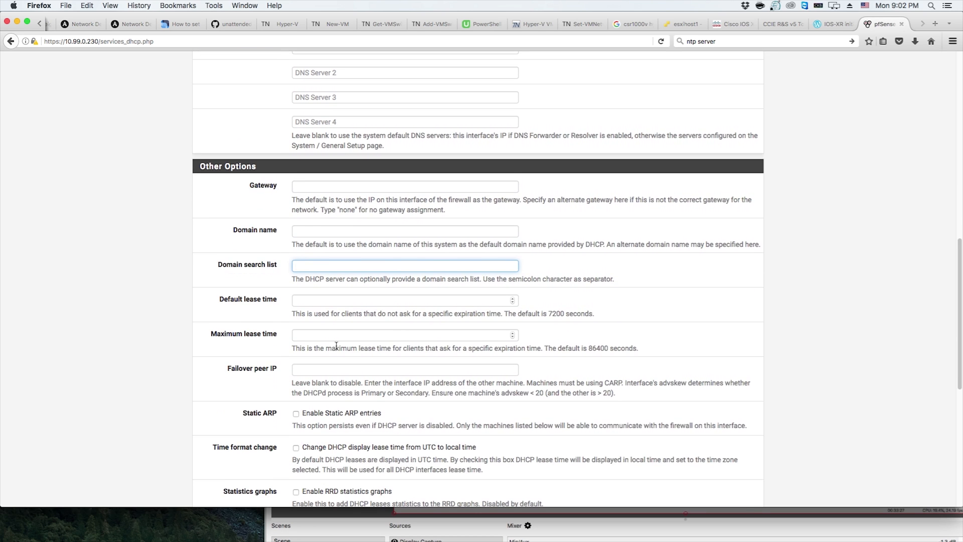
pyautogui.scroll(-12, 322, 330)
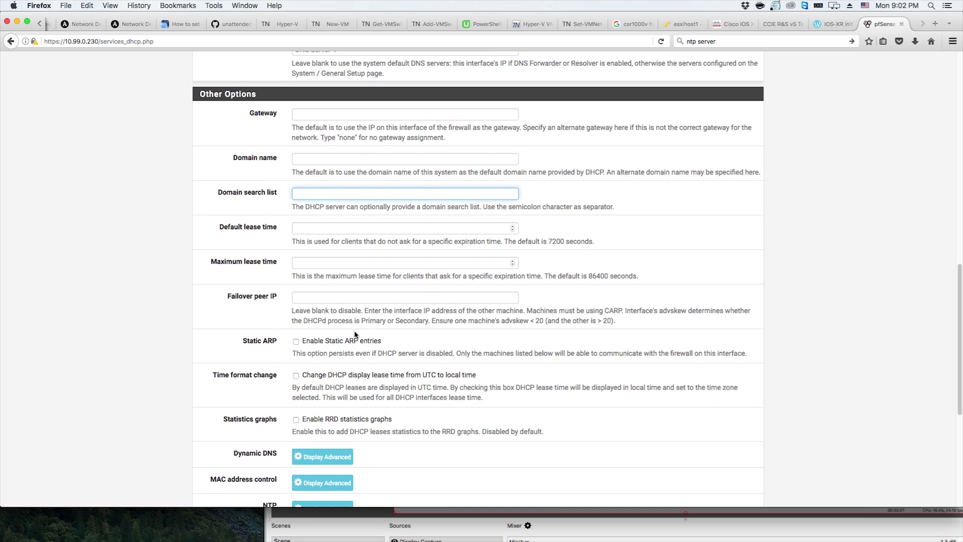
pyautogui.click(325, 197)
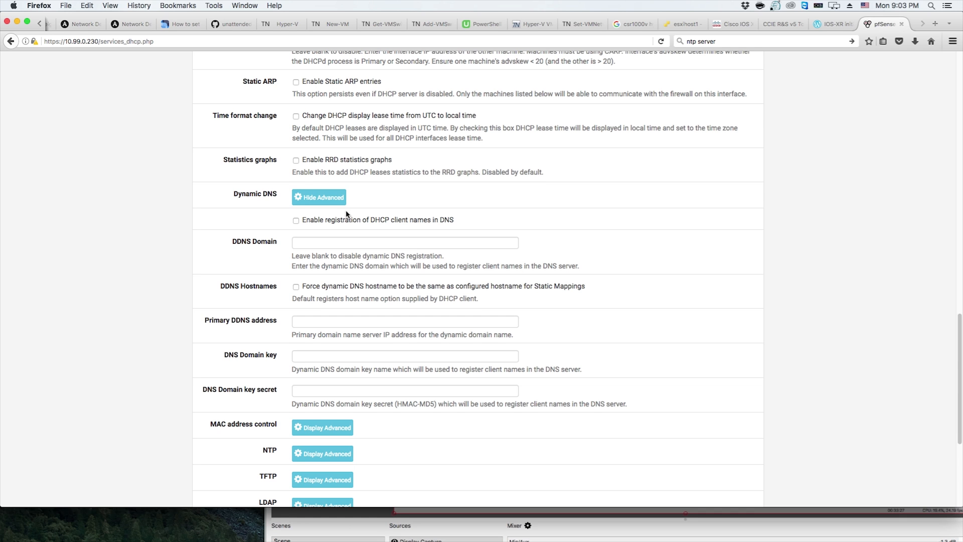
pyautogui.scroll(-4, 321, 265)
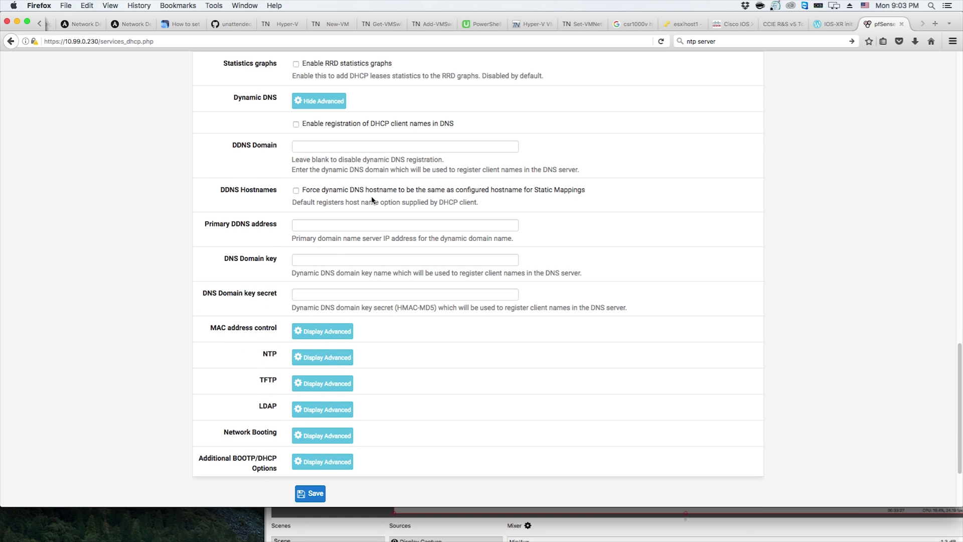
pyautogui.scroll(-5, 377, 206)
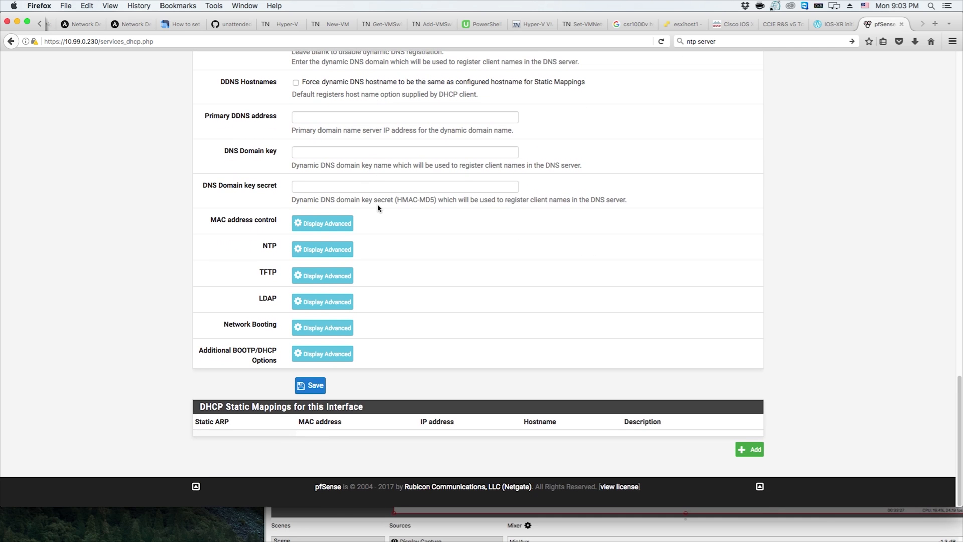
pyautogui.scroll(15, 380, 218)
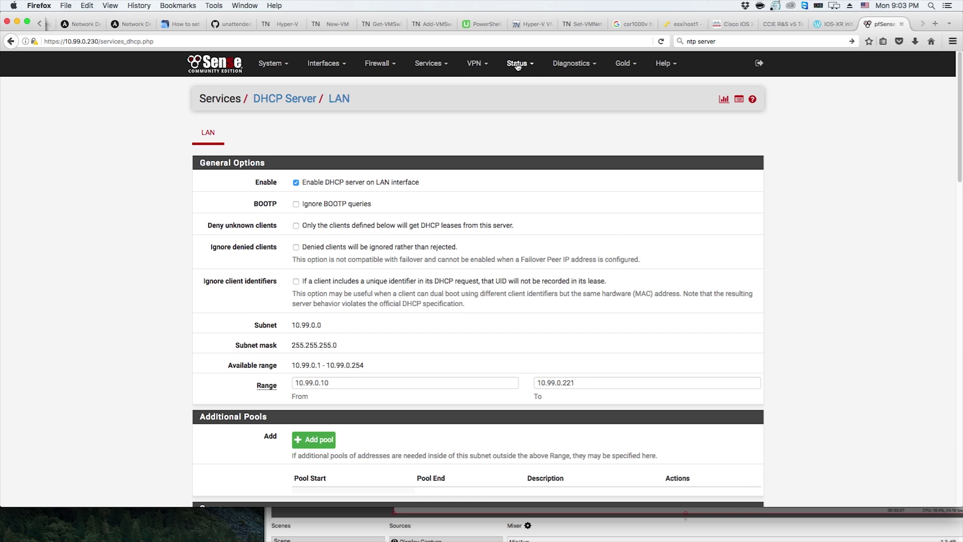
# Open the DNS Resolver settings and select LAN as the outgoing network interface
pyautogui.click(430, 63)
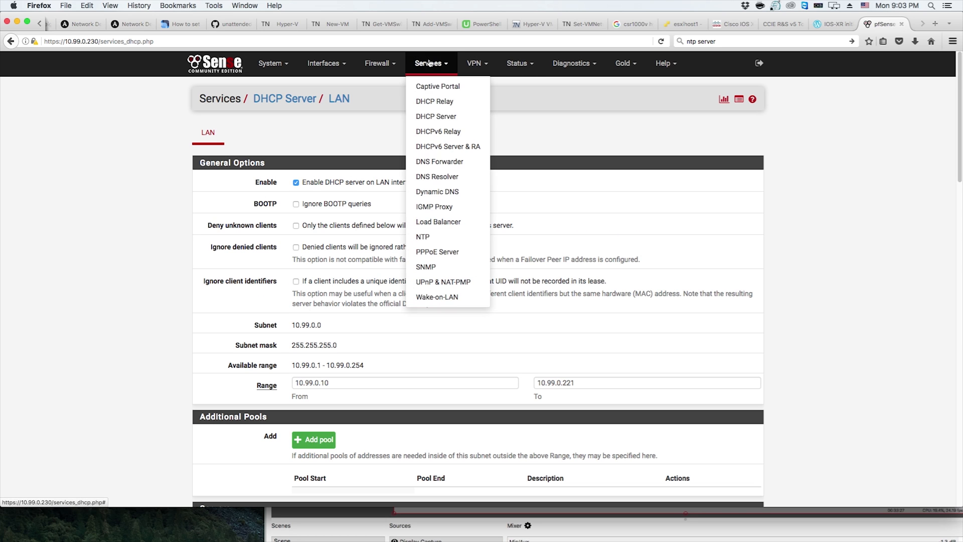
pyautogui.click(448, 176)
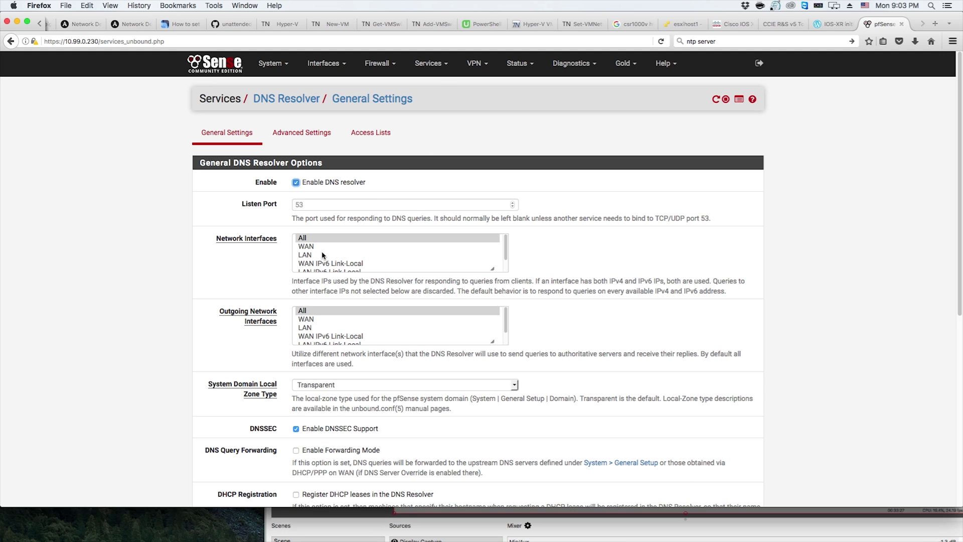
pyautogui.click(318, 329)
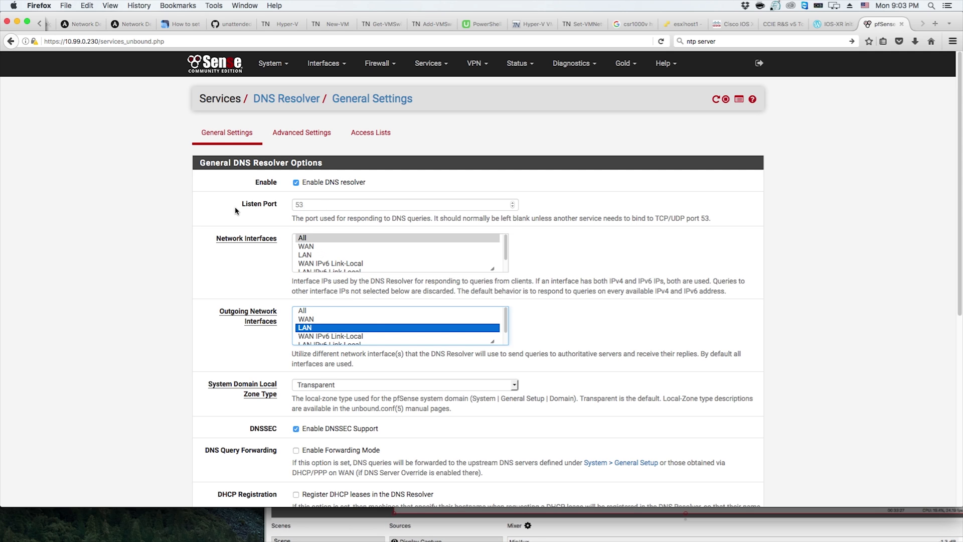
# Review the remaining DNS Resolver options such as the system domain local zone type
pyautogui.click(552, 219)
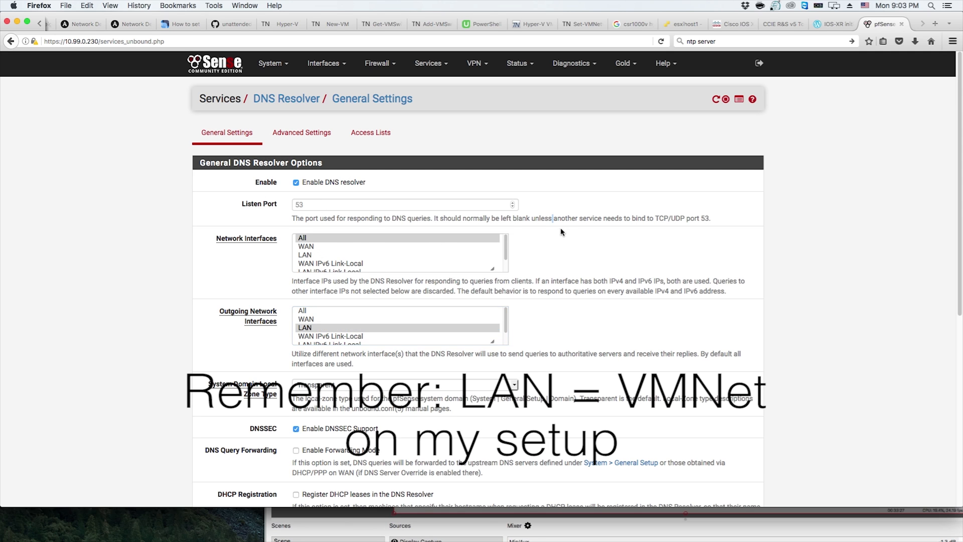
pyautogui.scroll(-3, 559, 229)
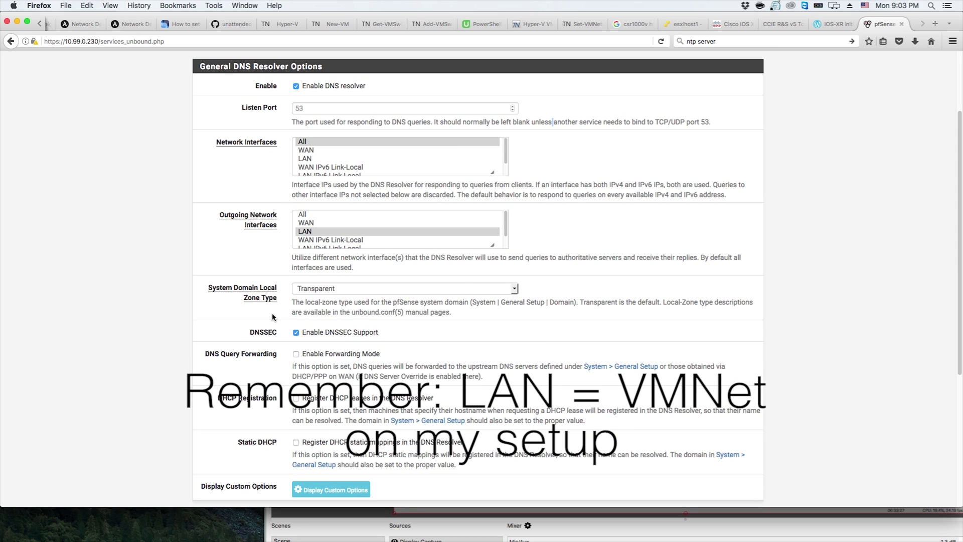
pyautogui.click(345, 291)
pyautogui.click(354, 291)
pyautogui.scroll(-2, 633, 278)
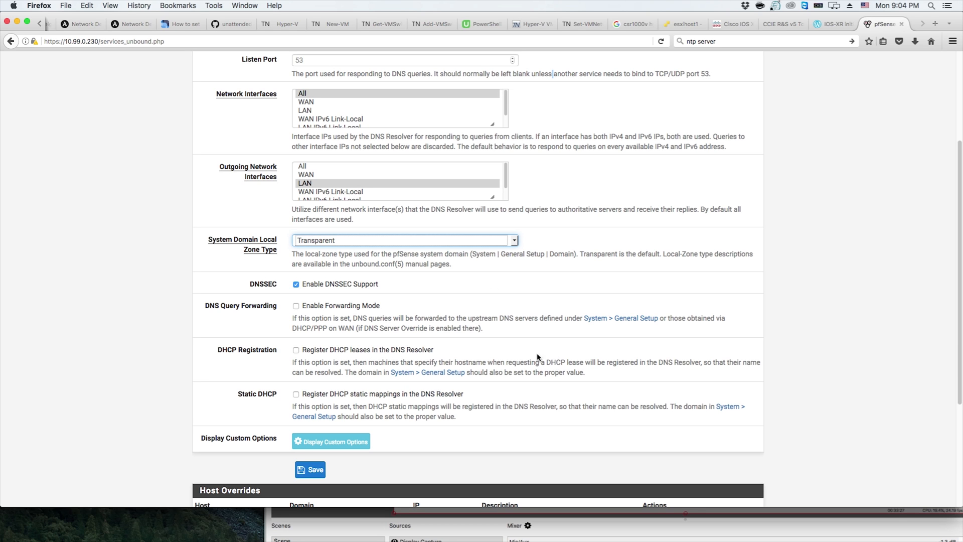
pyautogui.scroll(-3, 329, 401)
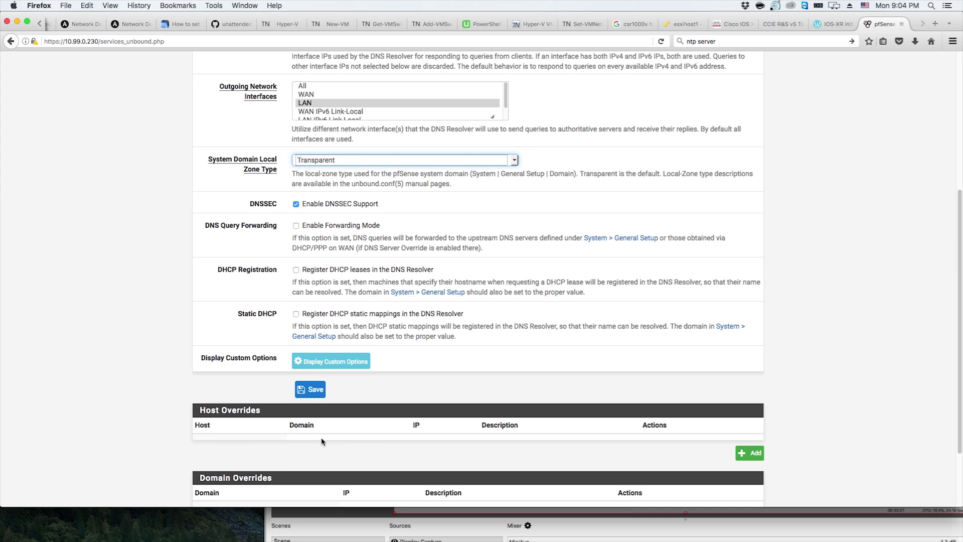
pyautogui.scroll(-3, 320, 443)
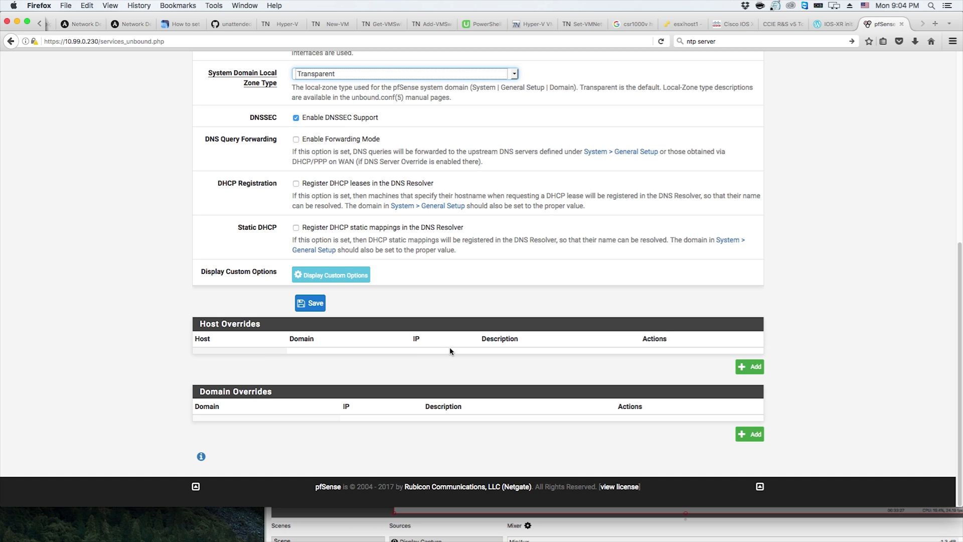
pyautogui.scroll(10, 458, 348)
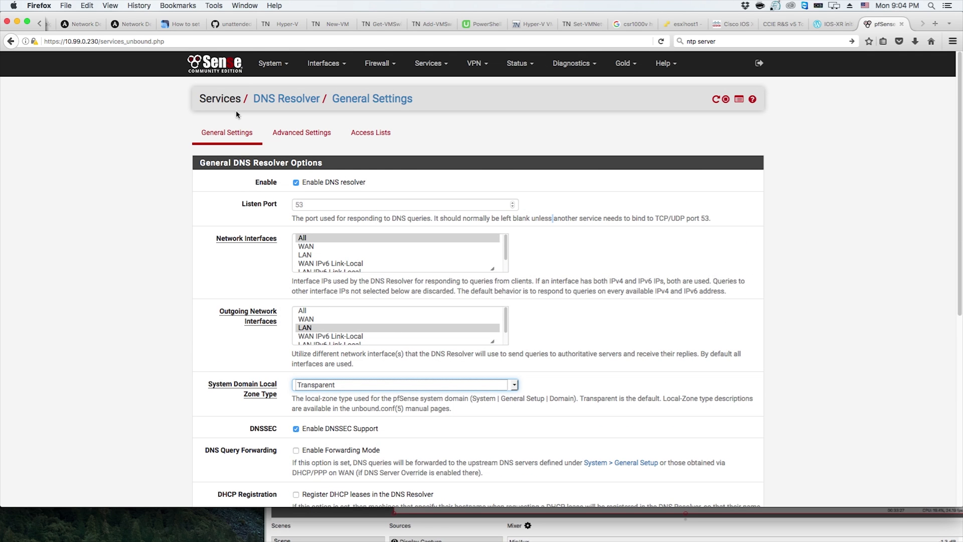
# Open the Backup & Restore diagnostics page and leave the restore area set to All
pyautogui.click(226, 66)
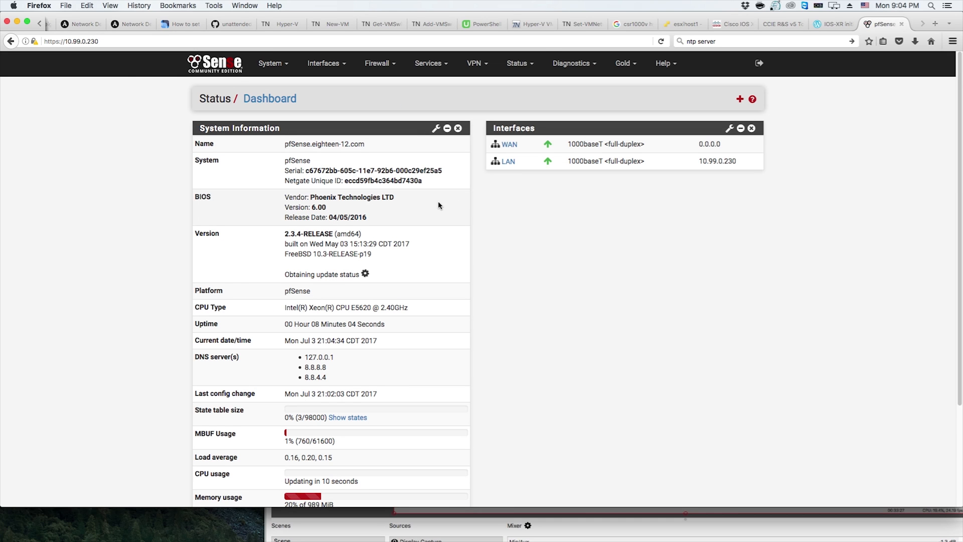
pyautogui.click(584, 63)
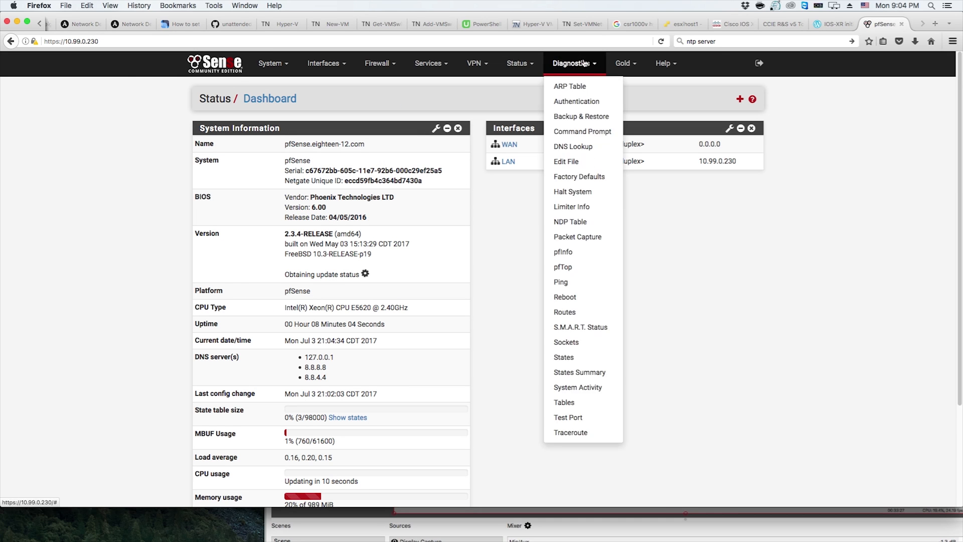
pyautogui.click(588, 117)
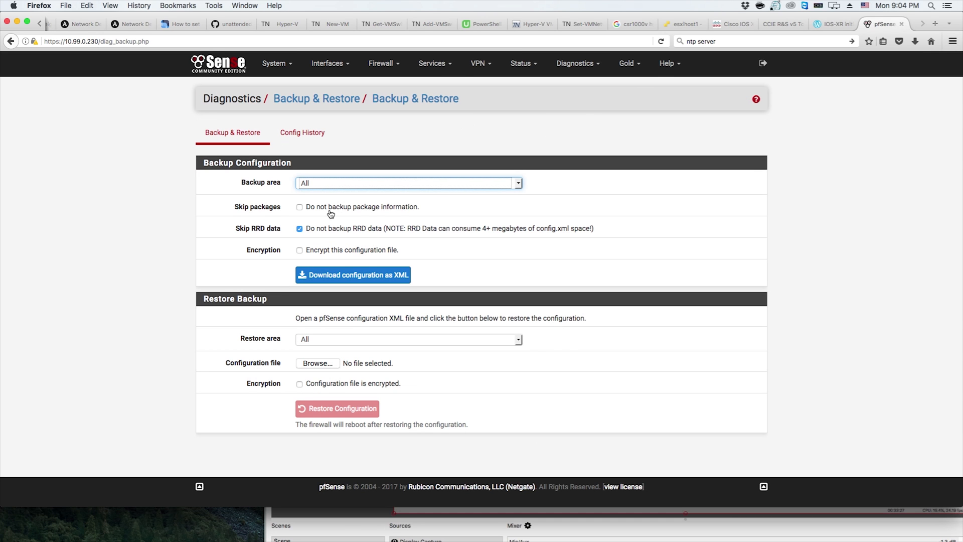
pyautogui.click(341, 410)
pyautogui.click(308, 341)
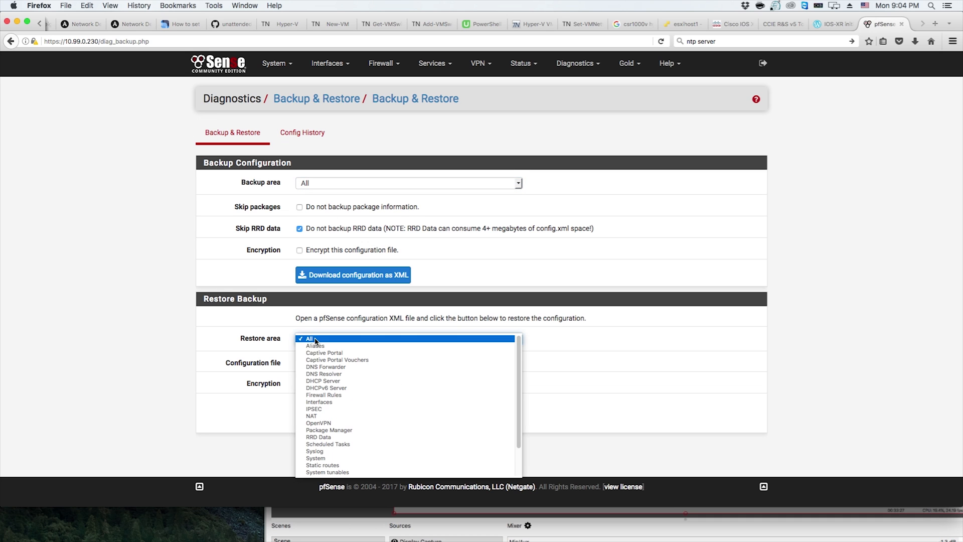
pyautogui.click(252, 355)
# Restore the configuration from the downloaded config-pfSense.eighteen-12.com-20170703143826.xml file in Downloads and confirm the restore
pyautogui.click(316, 363)
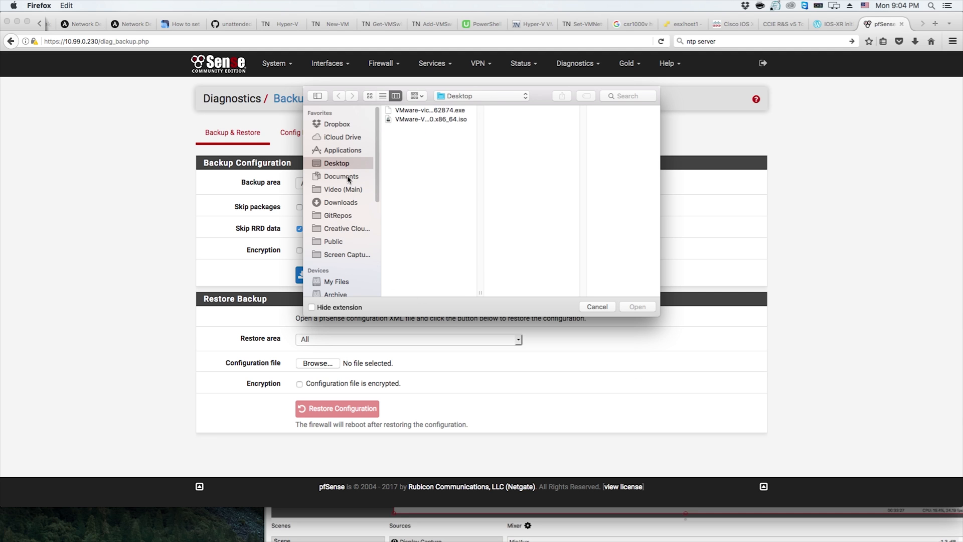
pyautogui.click(346, 205)
pyautogui.click(621, 95)
pyautogui.write('.xml')
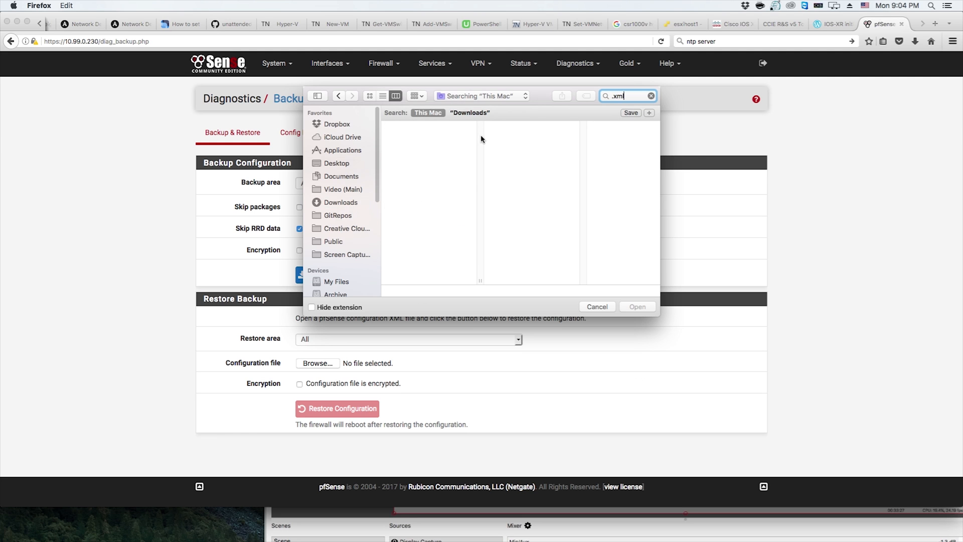
pyautogui.click(469, 113)
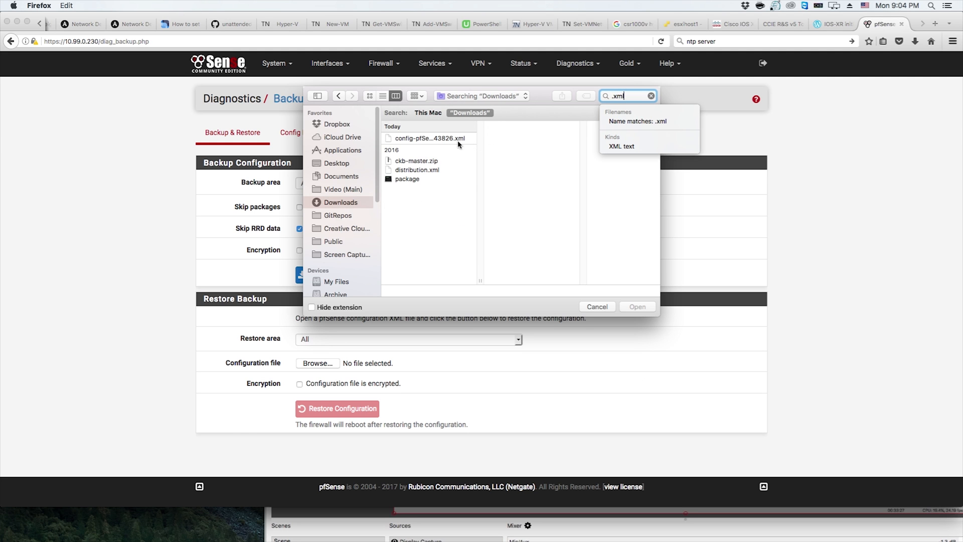
pyautogui.click(454, 139)
pyautogui.click(637, 307)
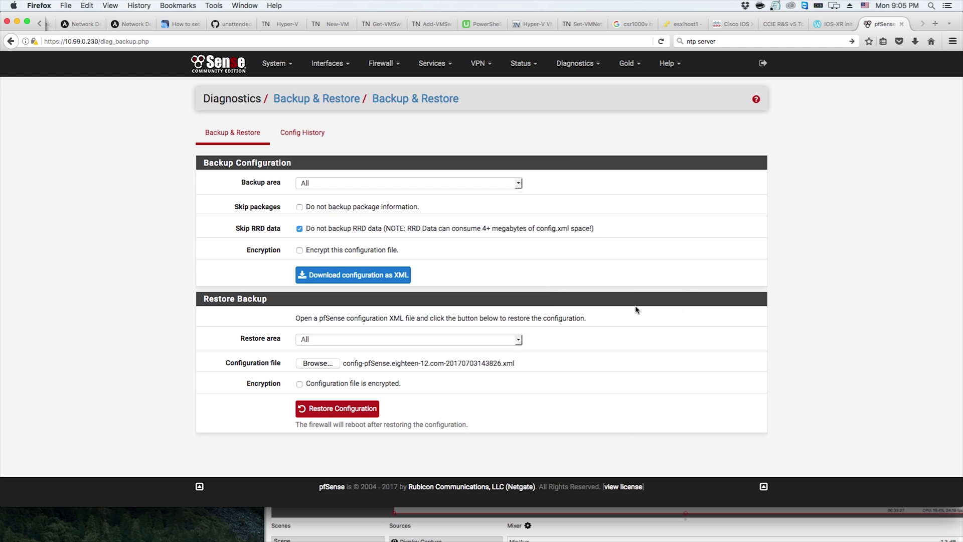
pyautogui.click(360, 409)
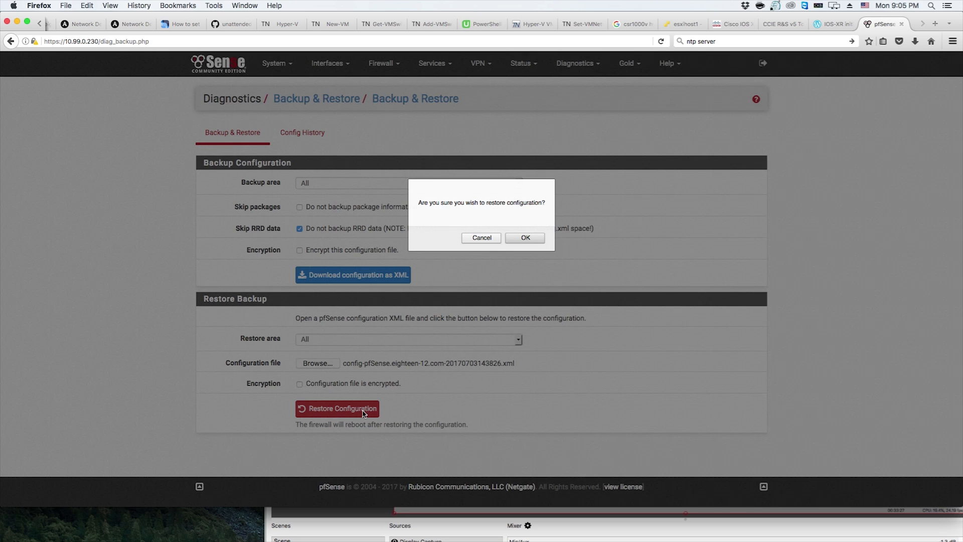
pyautogui.click(515, 240)
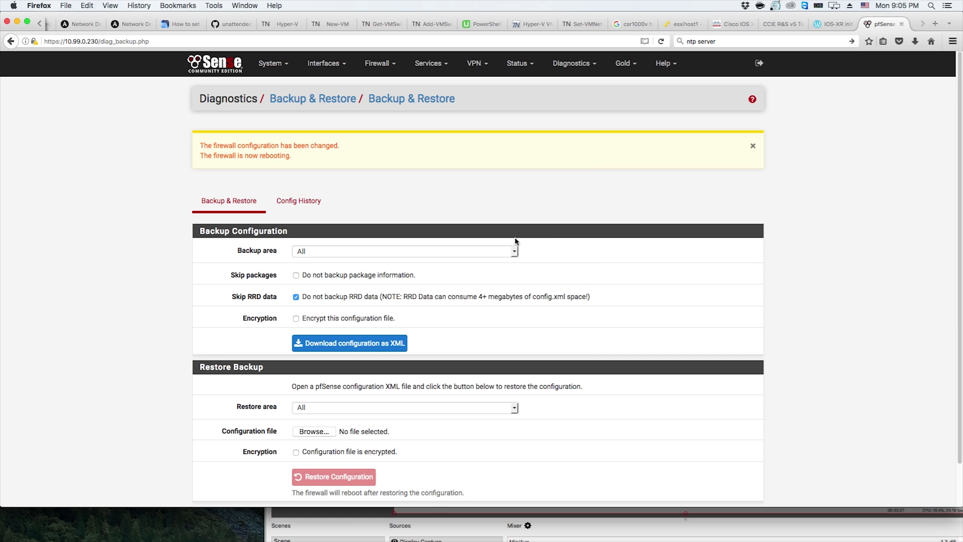
# Switch to the VMware Remote Console window showing the rebooting pfSense VM
pyautogui.moveTo(418, 534)
pyautogui.click(207, 523)
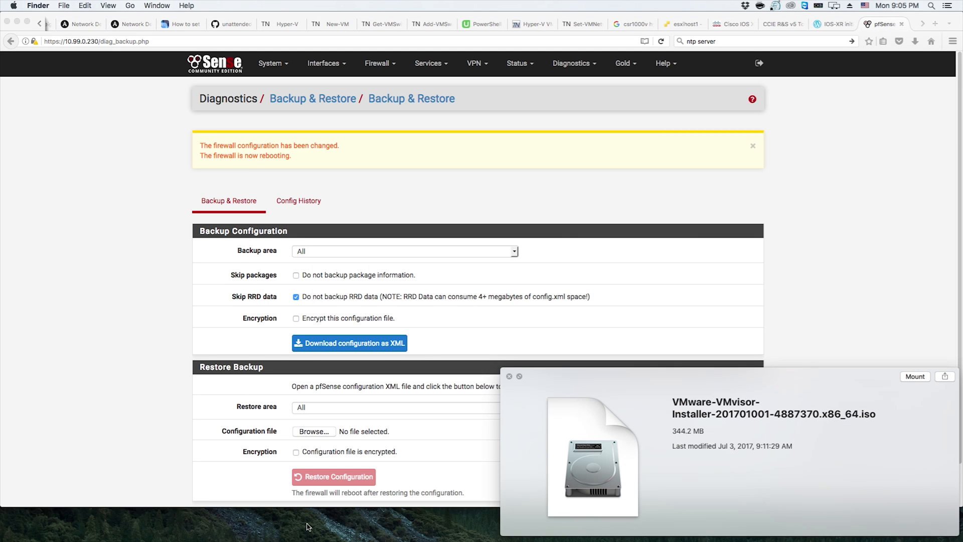
pyautogui.click(509, 376)
pyautogui.click(590, 530)
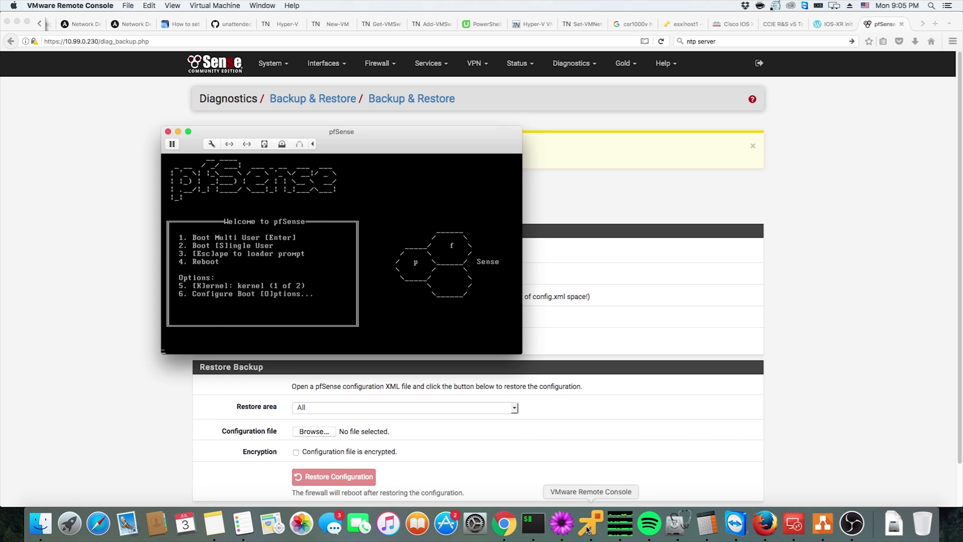
pyautogui.moveTo(350, 132); pyautogui.dragTo(760, 142)
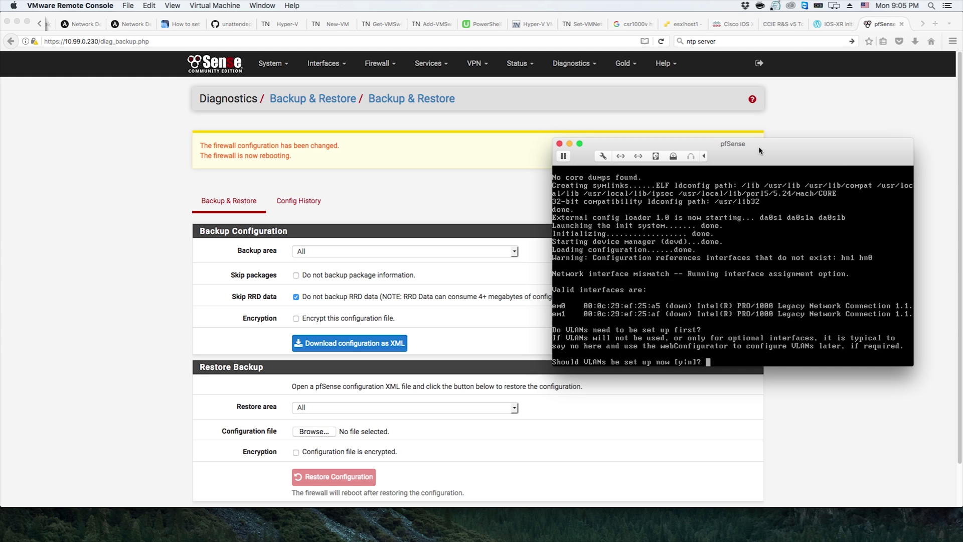
# In the console, decline VLAN setup, assign em0 as WAN and em1 as LAN, and proceed
pyautogui.click(779, 330)
pyautogui.write('n')
pyautogui.press('Return')
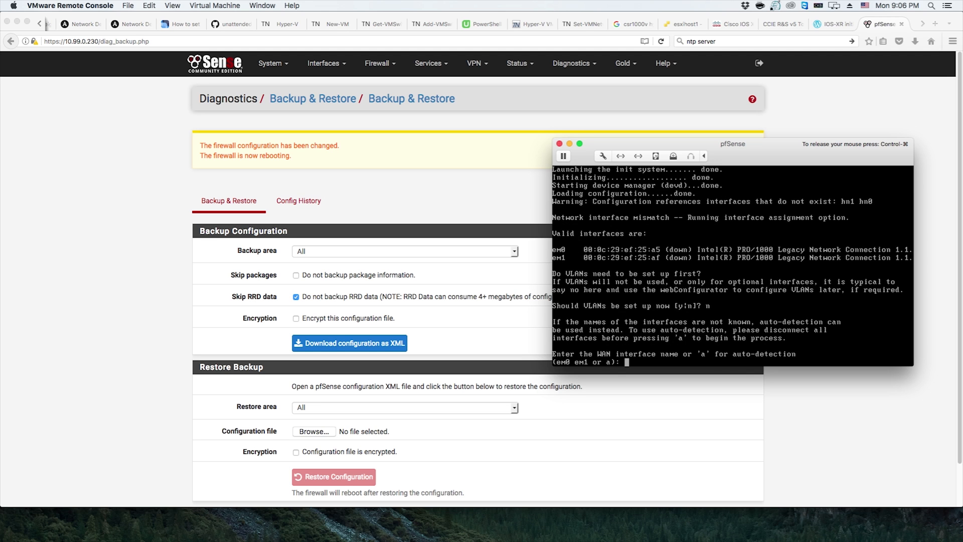
pyautogui.write('em0')
pyautogui.press('Return')
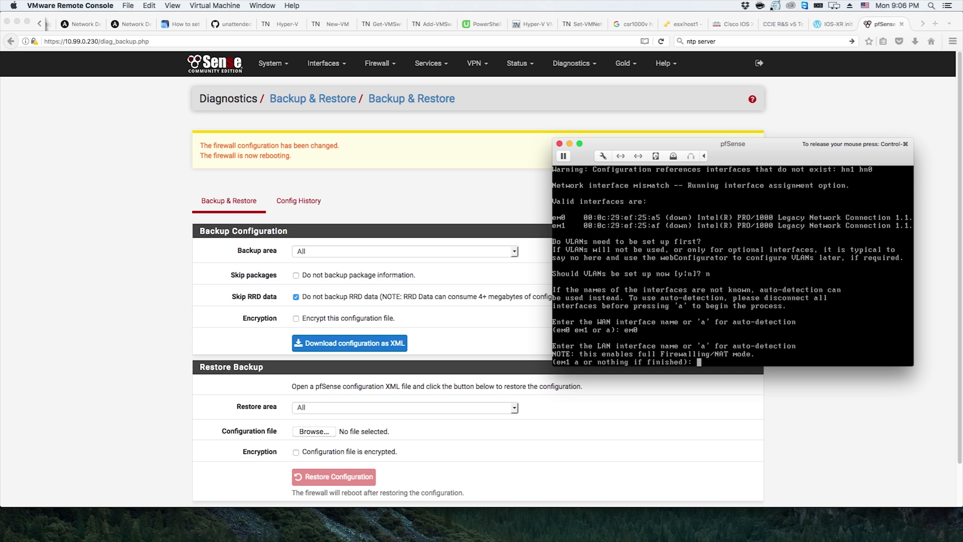
pyautogui.write('em1')
pyautogui.press('Return')
pyautogui.press('Return')
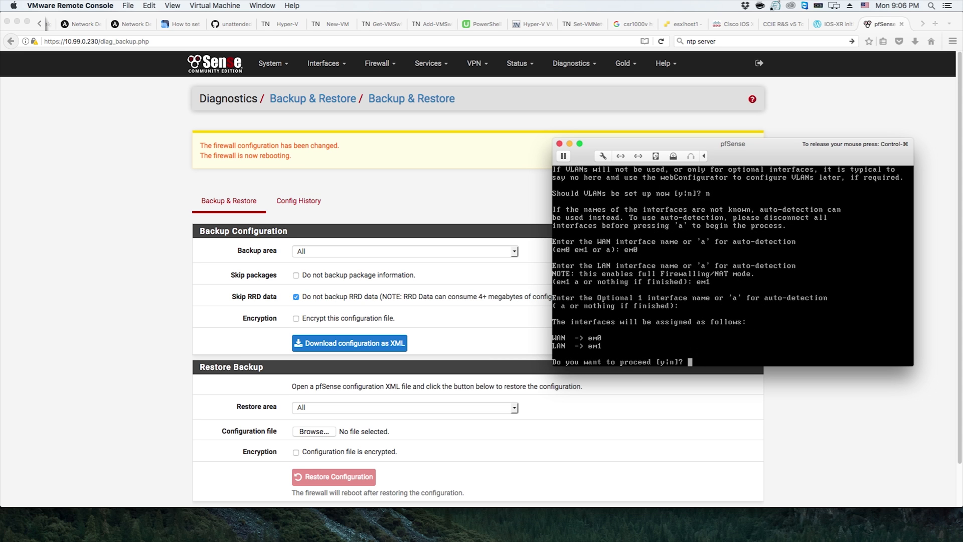
pyautogui.write('y')
pyautogui.press('Return')
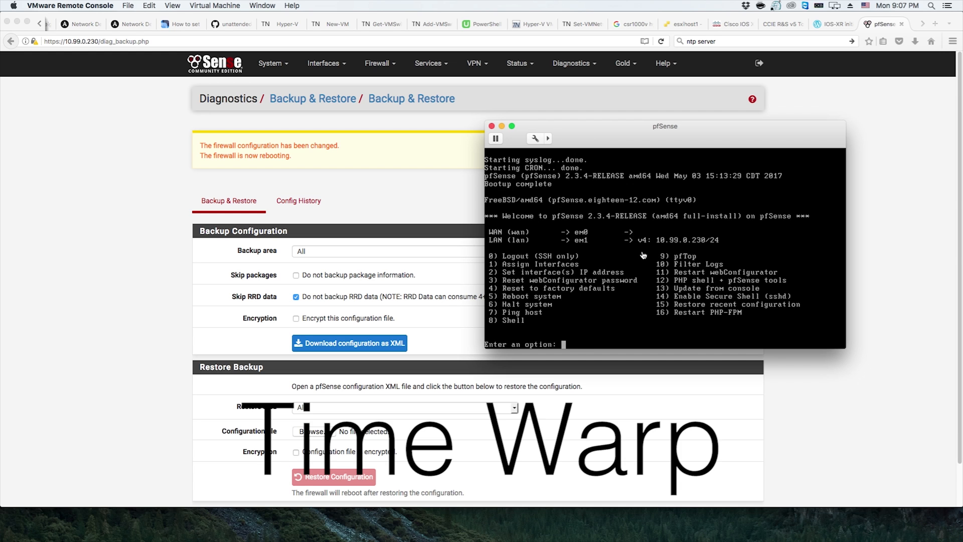
# Reload the pfSense web GUI and add a permanent security exception for its self-signed certificate
pyautogui.click(142, 200)
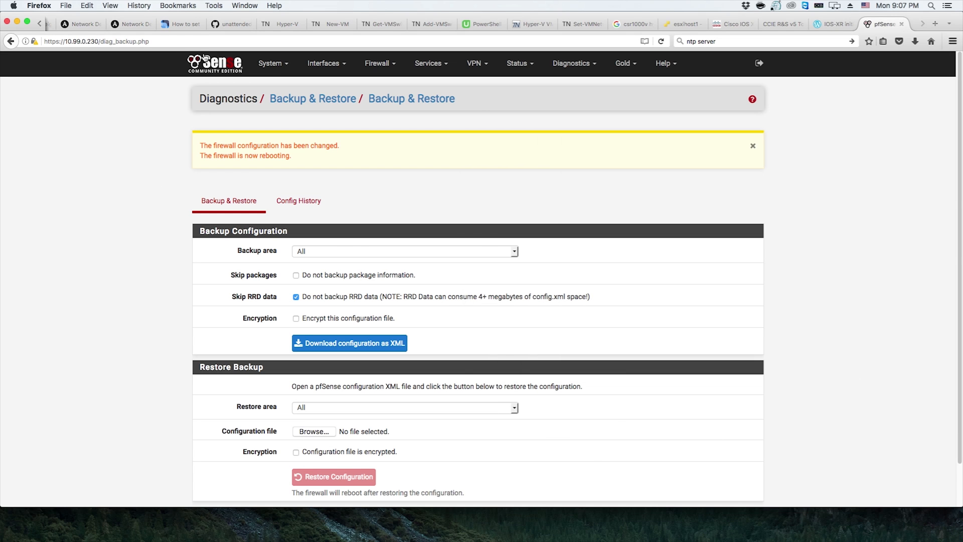
pyautogui.click(225, 62)
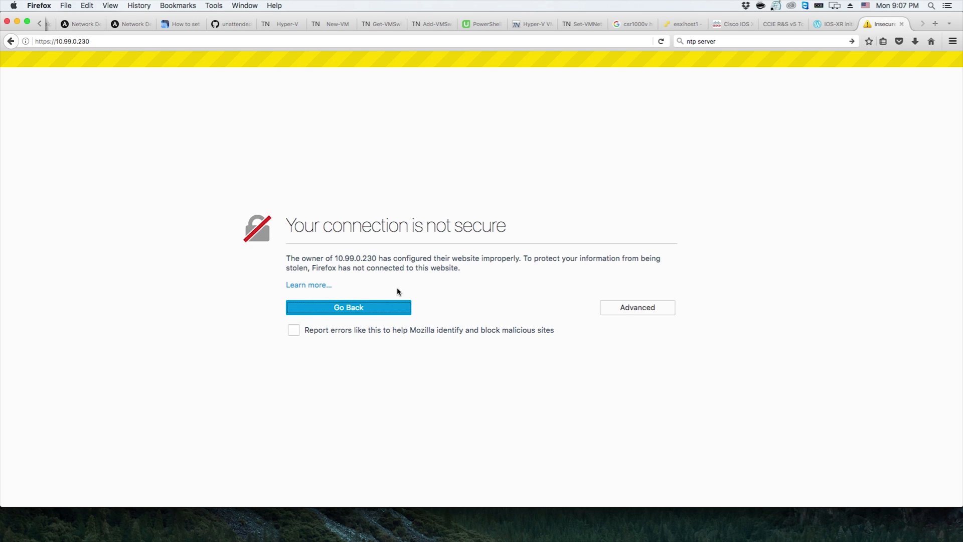
pyautogui.click(638, 307)
pyautogui.click(322, 431)
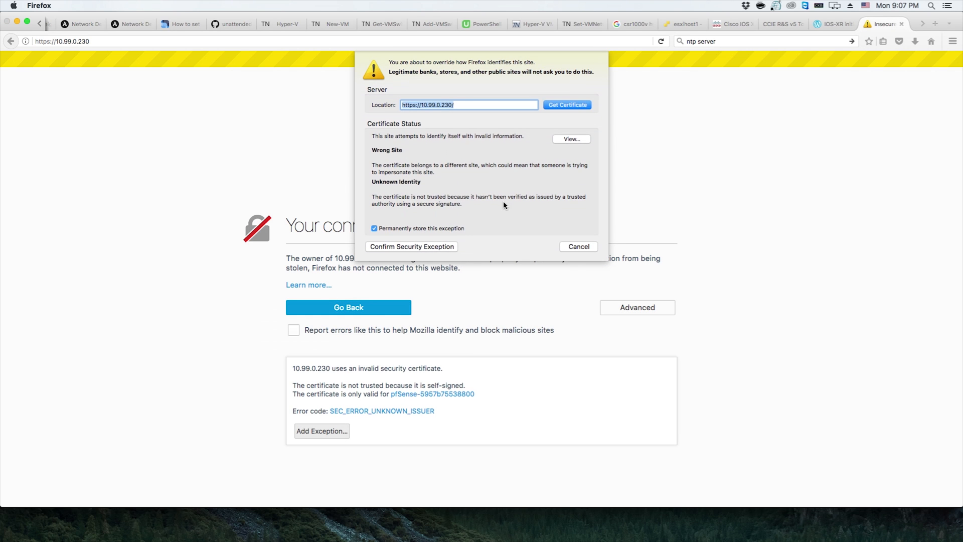
pyautogui.click(443, 245)
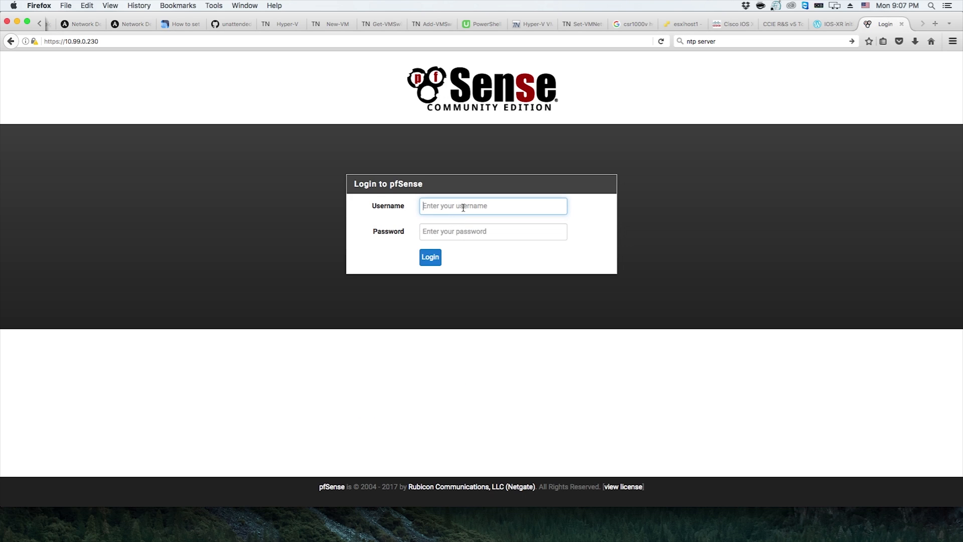
# Log in to the web GUI as admin with the admin password
pyautogui.click(463, 207)
pyautogui.press('Tab')
pyautogui.press('Return')
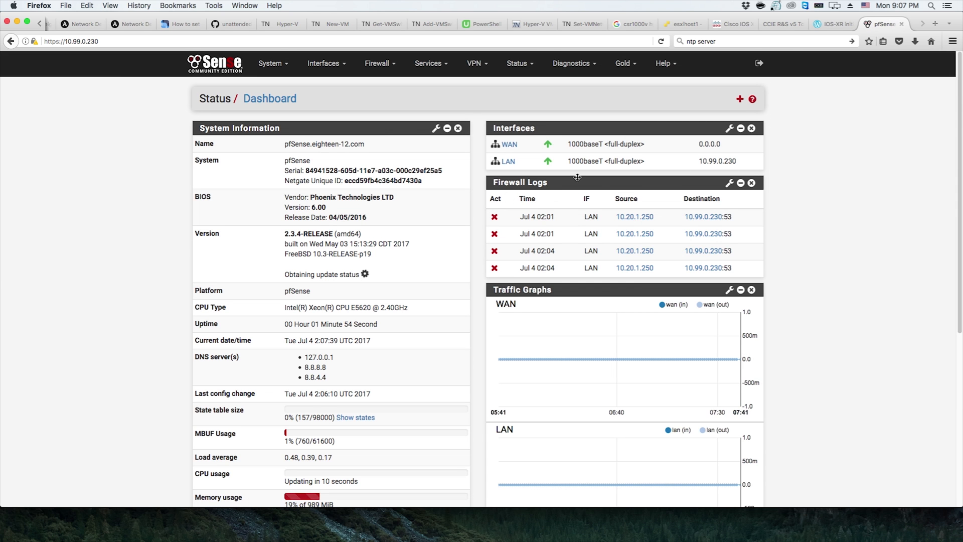
# Examine the dashboard, including the source and destination of the Firewall Logs entries
pyautogui.scroll(-10, 592, 185)
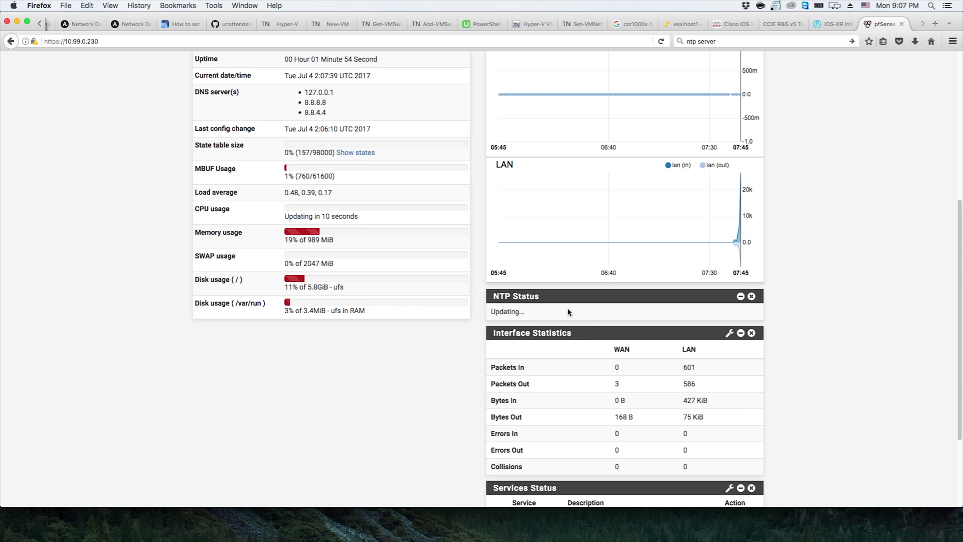
pyautogui.scroll(-4, 565, 300)
pyautogui.scroll(15, 594, 302)
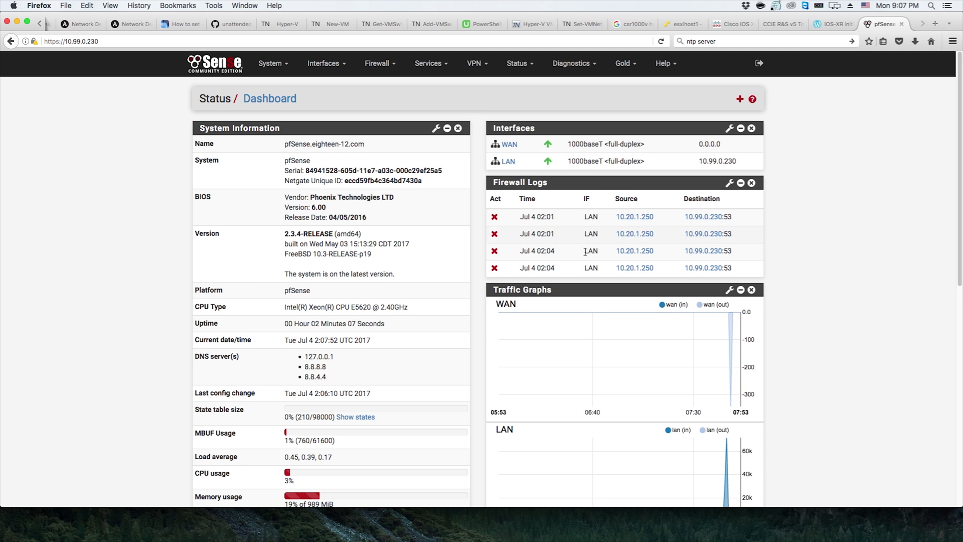
pyautogui.moveTo(580, 216); pyautogui.dragTo(751, 218)
pyautogui.click(751, 218)
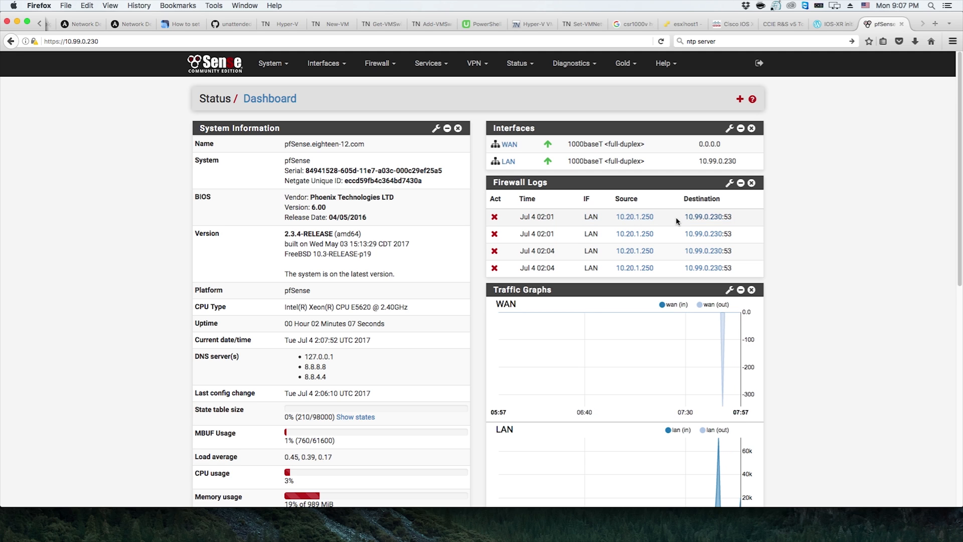
pyautogui.moveTo(683, 216); pyautogui.dragTo(731, 218)
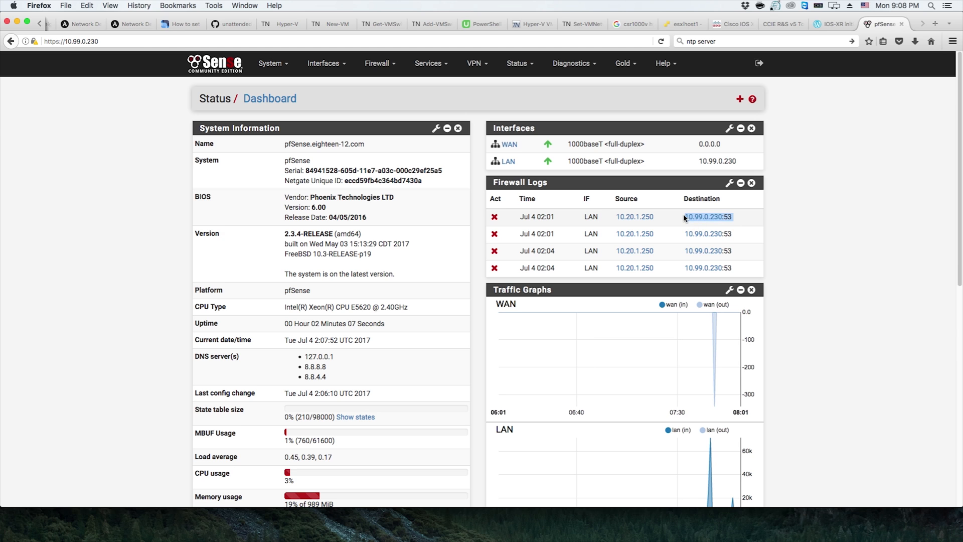
pyautogui.moveTo(600, 216); pyautogui.dragTo(667, 217)
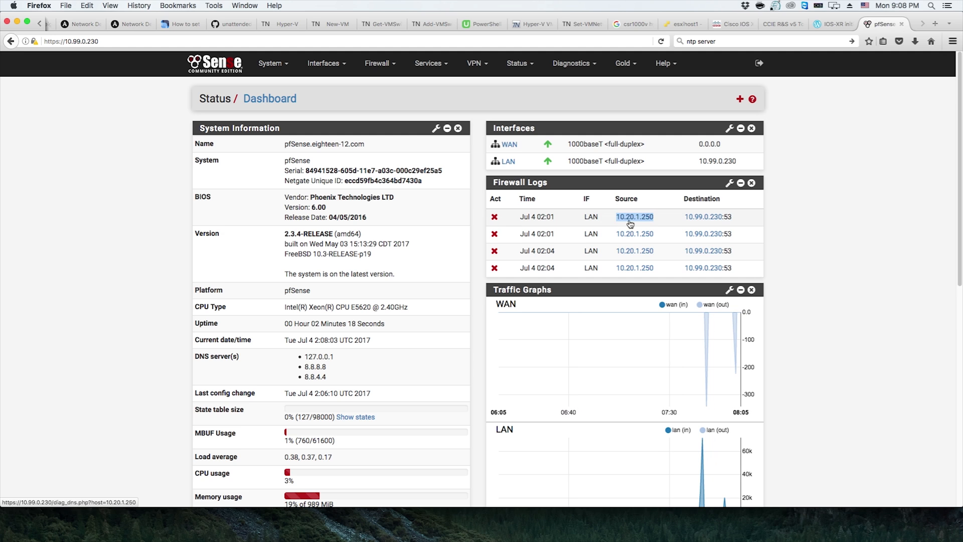
pyautogui.click(604, 218)
pyautogui.moveTo(603, 219); pyautogui.dragTo(669, 218)
pyautogui.moveTo(741, 216); pyautogui.dragTo(676, 213)
# In the terminal, query the pfSense DNS resolver with dig for pfsense
pyautogui.press('super+Tab')
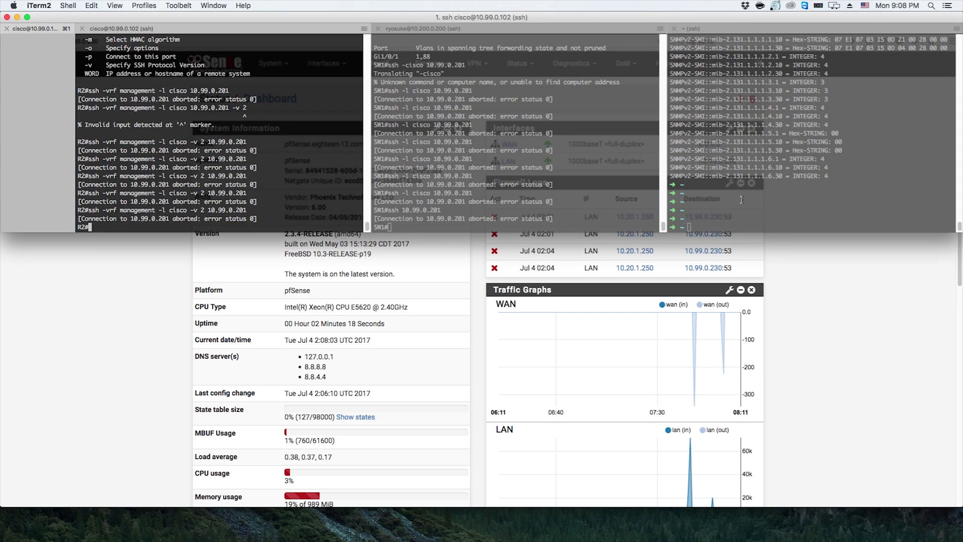
pyautogui.click(741, 200)
pyautogui.write('dig ')
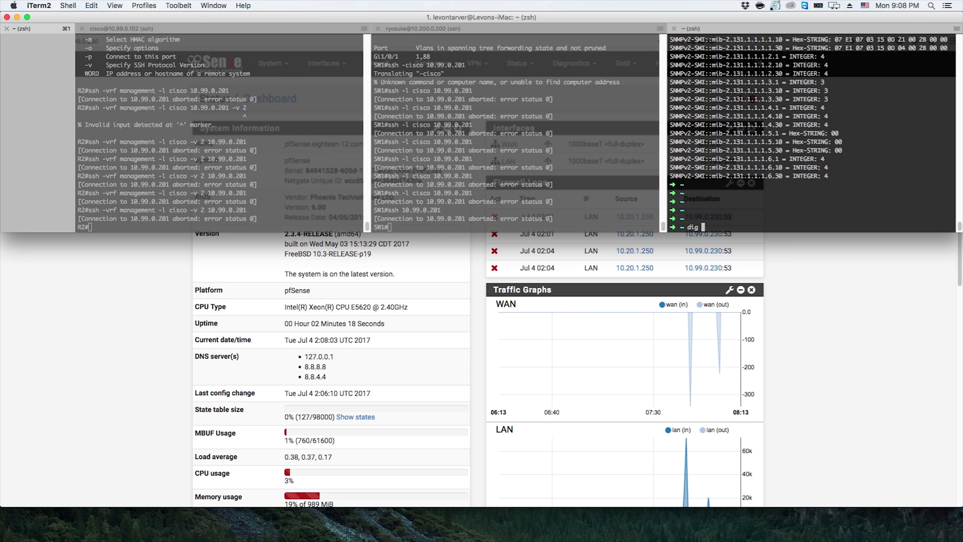
pyautogui.write('pfsen')
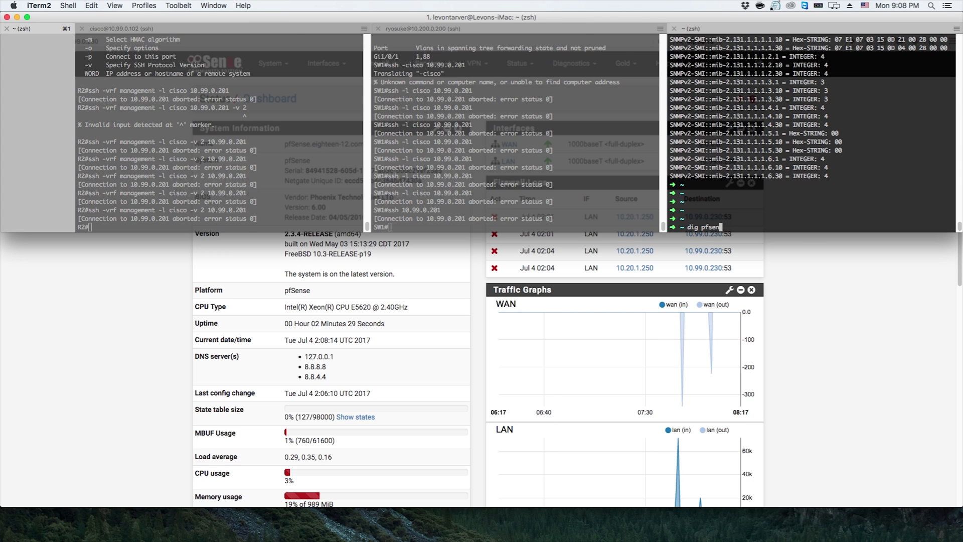
pyautogui.write('se')
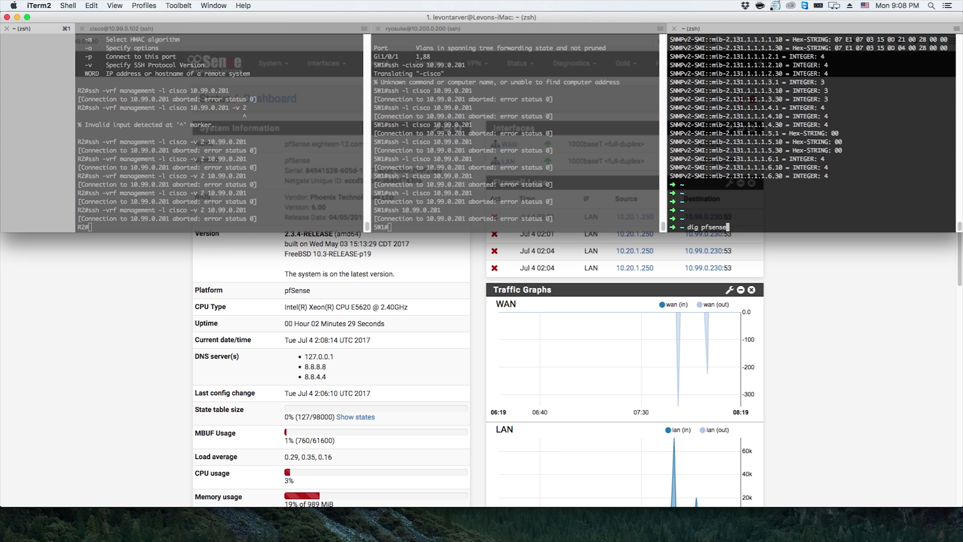
pyautogui.write('.eightee')
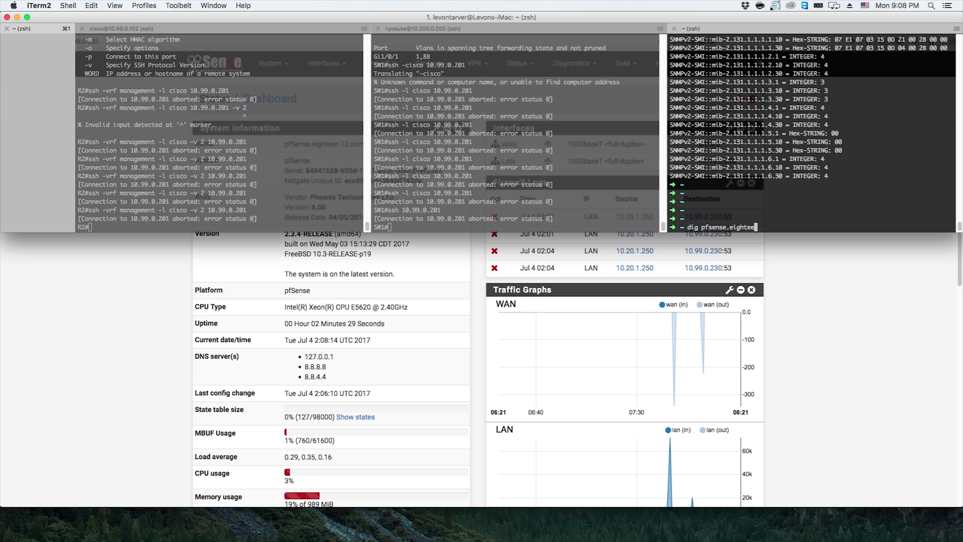
pyautogui.press('BackSpace')
pyautogui.press('BackSpace')
pyautogui.press('BackSpace')
pyautogui.press('BackSpace')
pyautogui.press('BackSpace')
pyautogui.press('BackSpace')
pyautogui.press('BackSpace')
pyautogui.press('BackSpace')
pyautogui.press('Return')
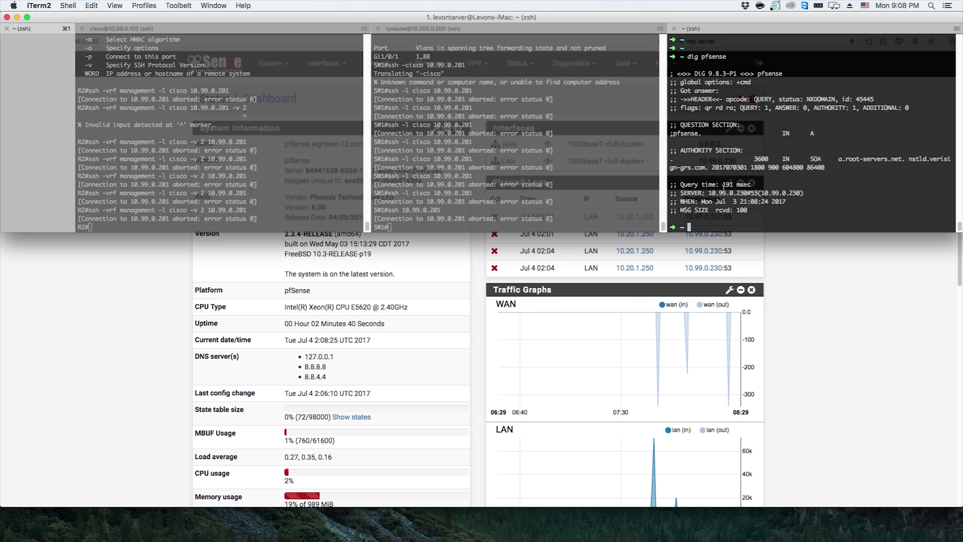
# Repeat the dig query for the host r1
pyautogui.moveTo(765, 184); pyautogui.dragTo(747, 194)
pyautogui.click(789, 218)
pyautogui.press('Up')
pyautogui.press('BackSpace')
pyautogui.press('BackSpace')
pyautogui.press('BackSpace')
pyautogui.press('BackSpace')
pyautogui.press('BackSpace')
pyautogui.press('BackSpace')
pyautogui.press('BackSpace')
pyautogui.write('r1')
pyautogui.press('Return')
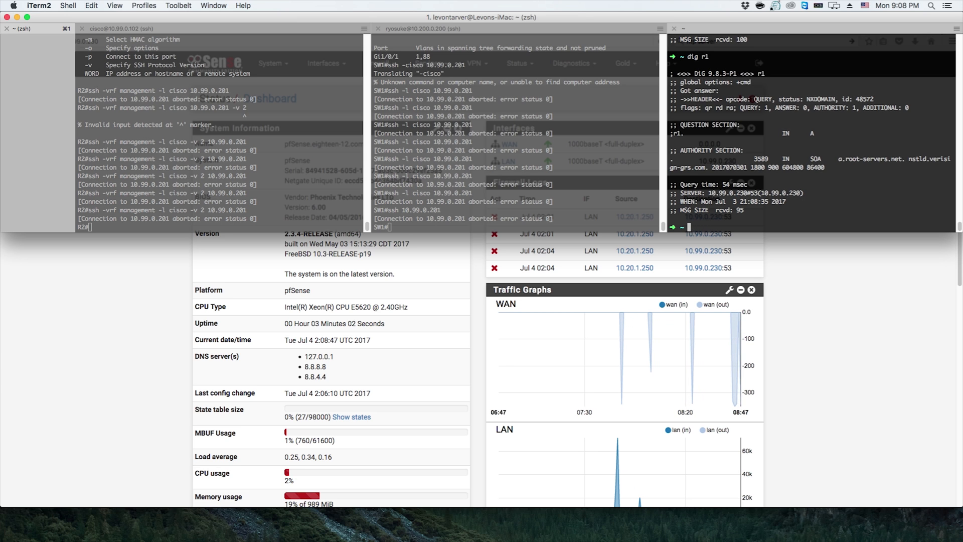
# In the terminal, look up r1 with nslookup against the pfSense resolver
pyautogui.write('nslookup r1')
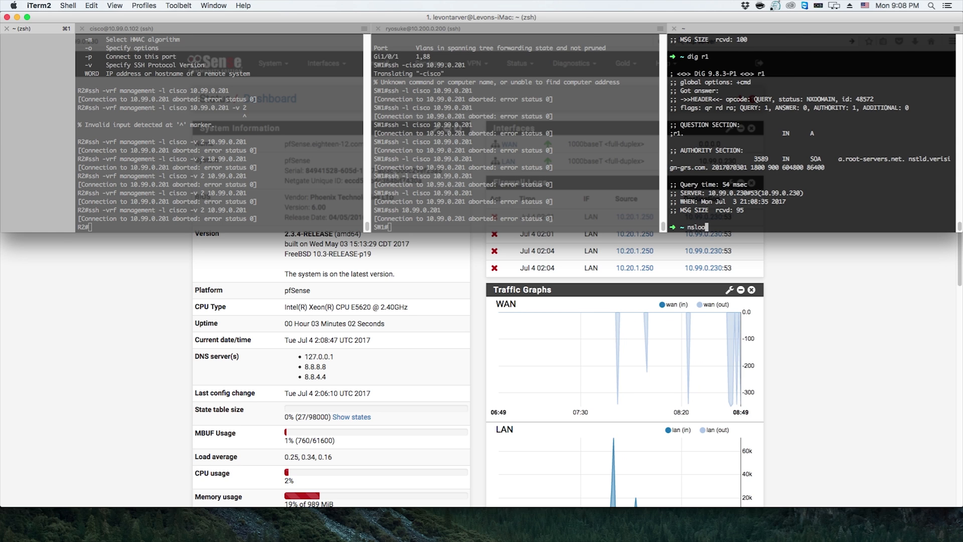
pyautogui.press('Return')
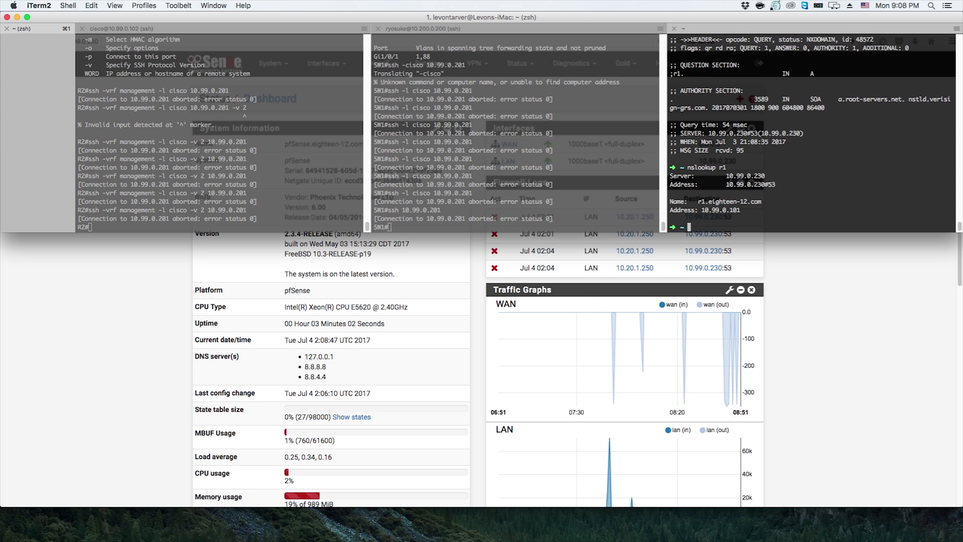
# Ping r1 from the terminal to test name resolution
pyautogui.doubleClick(724, 210)
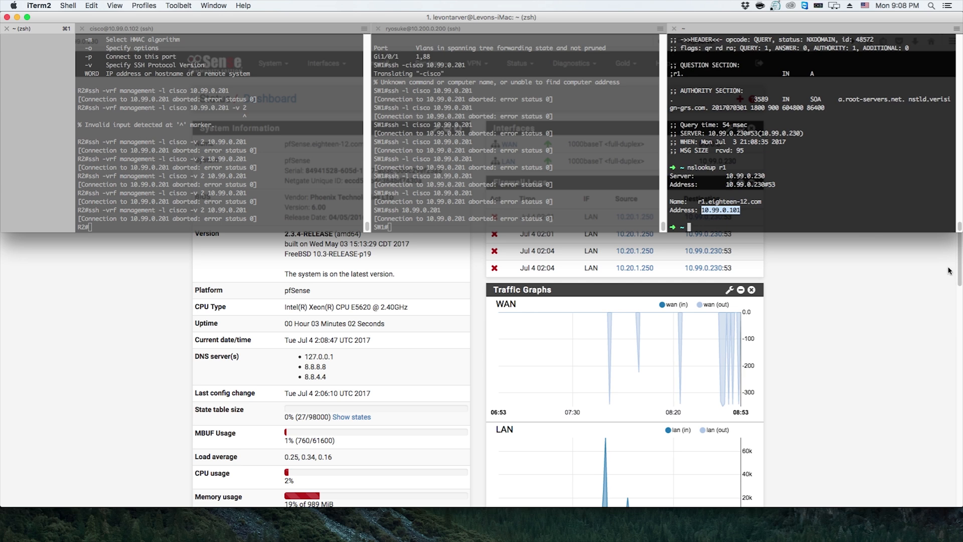
pyautogui.click(823, 206)
pyautogui.write('ping r1')
pyautogui.press('Return')
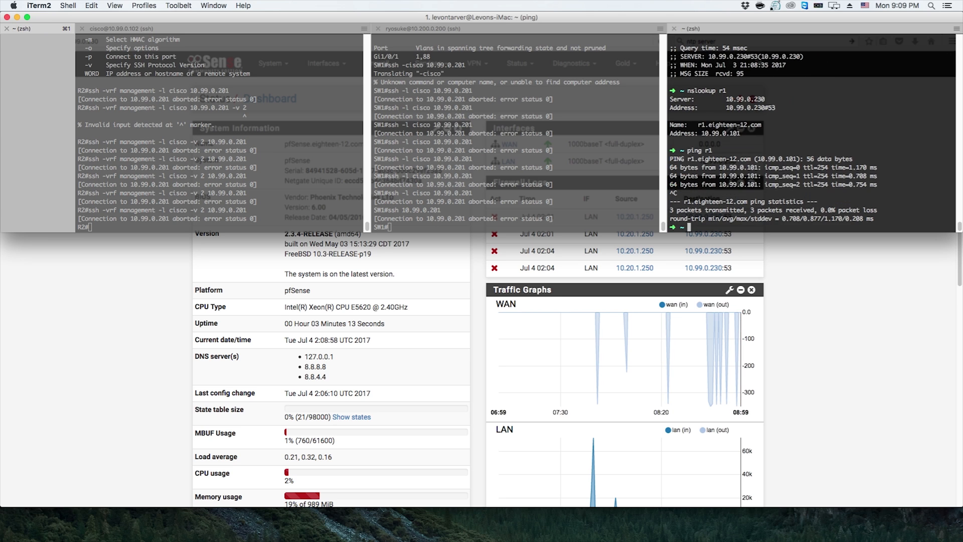
# In the browser, open the LAN DHCP Server settings and examine the range, DNS server fields and other options
pyautogui.press('super+Tab')
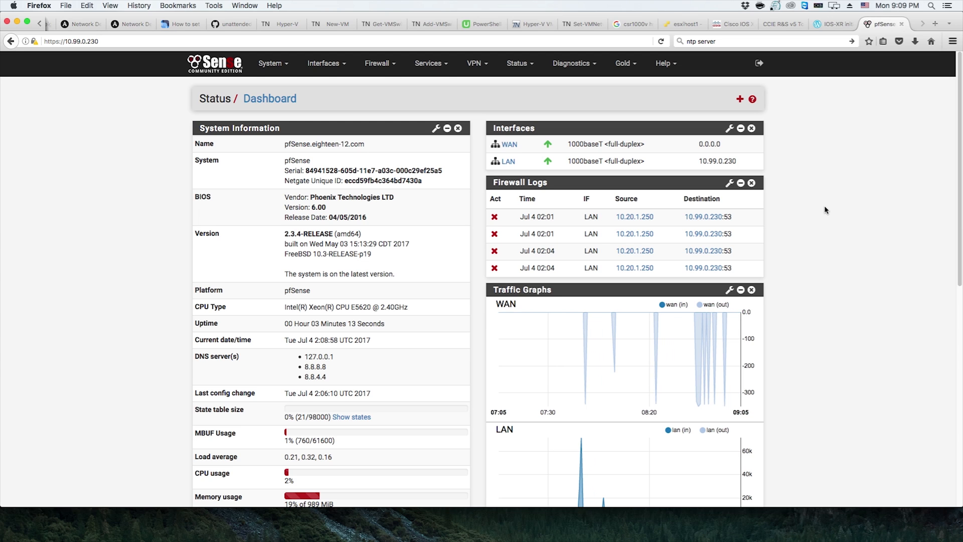
pyautogui.click(443, 67)
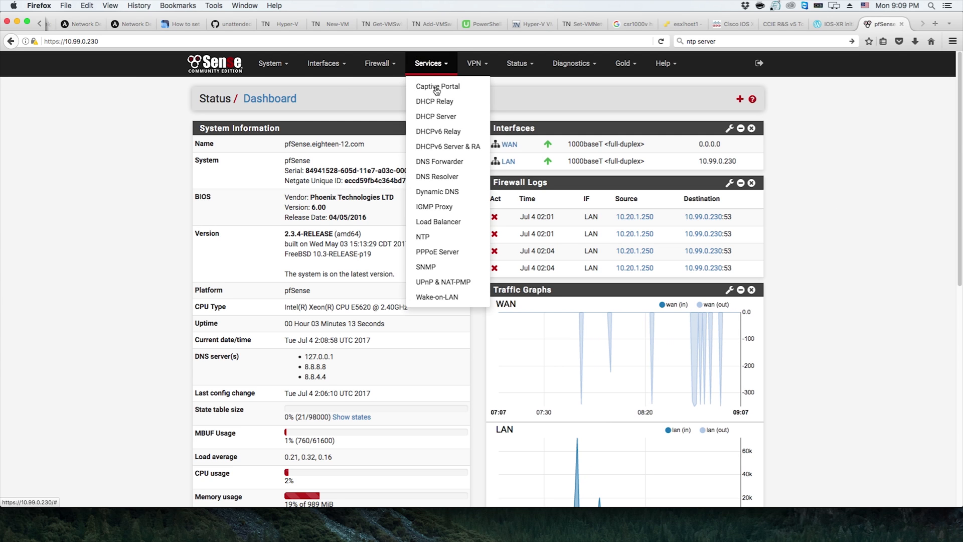
pyautogui.click(450, 118)
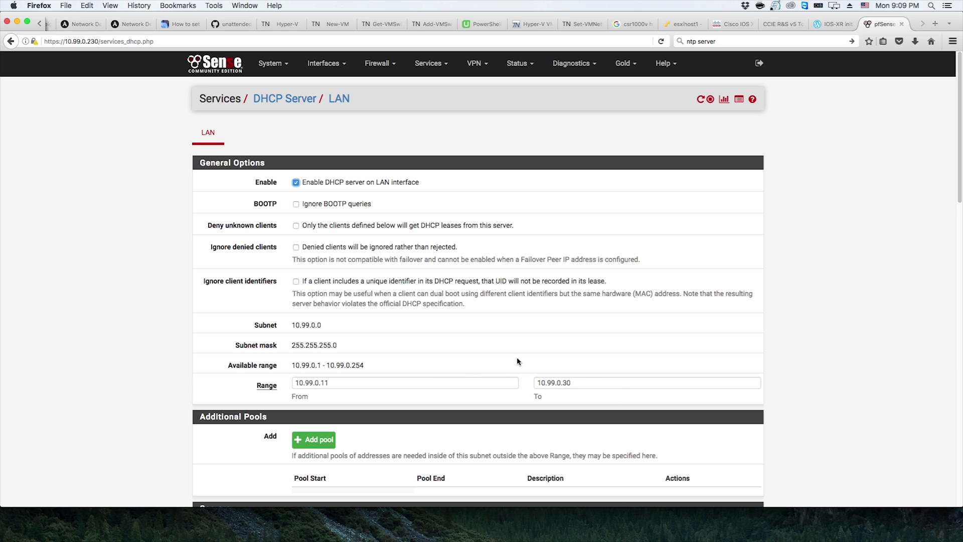
pyautogui.scroll(-2, 516, 357)
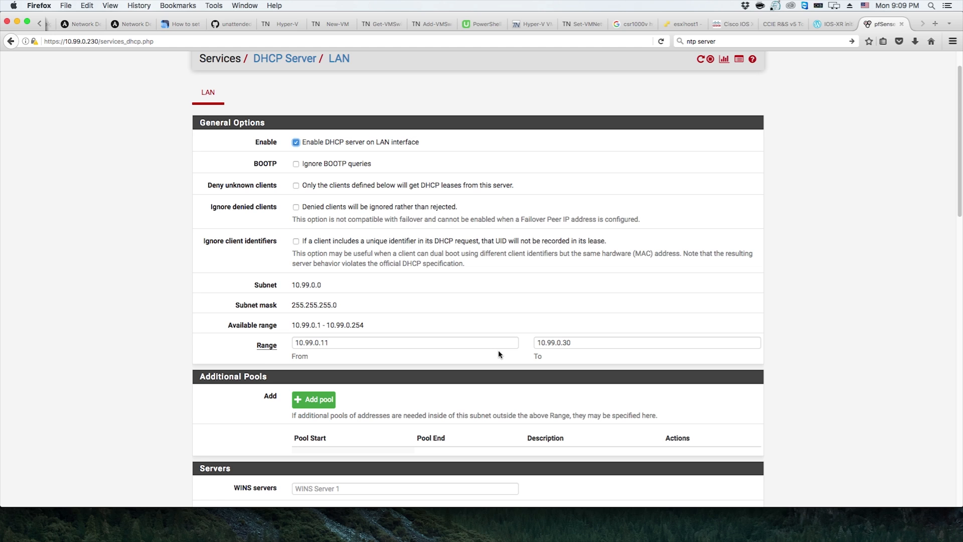
pyautogui.scroll(-4, 498, 346)
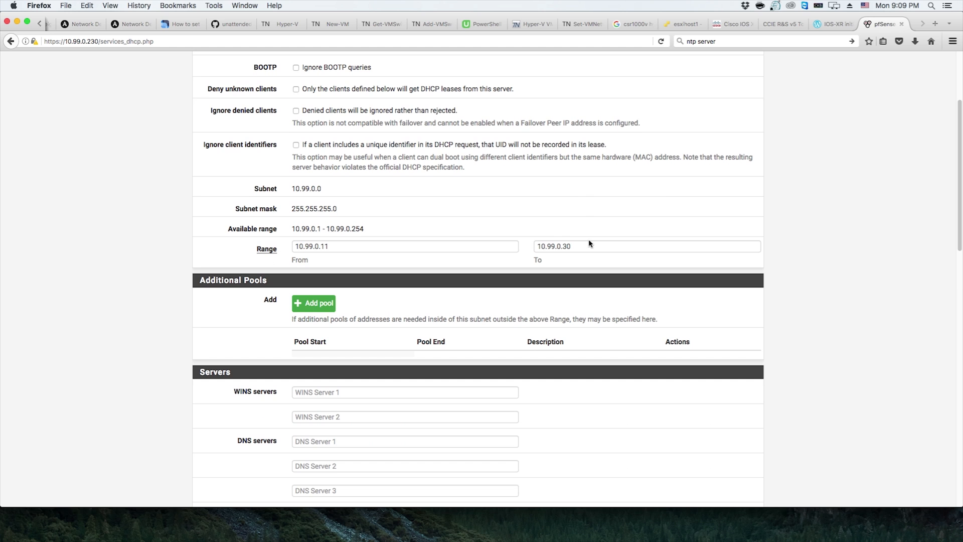
pyautogui.scroll(-5, 586, 249)
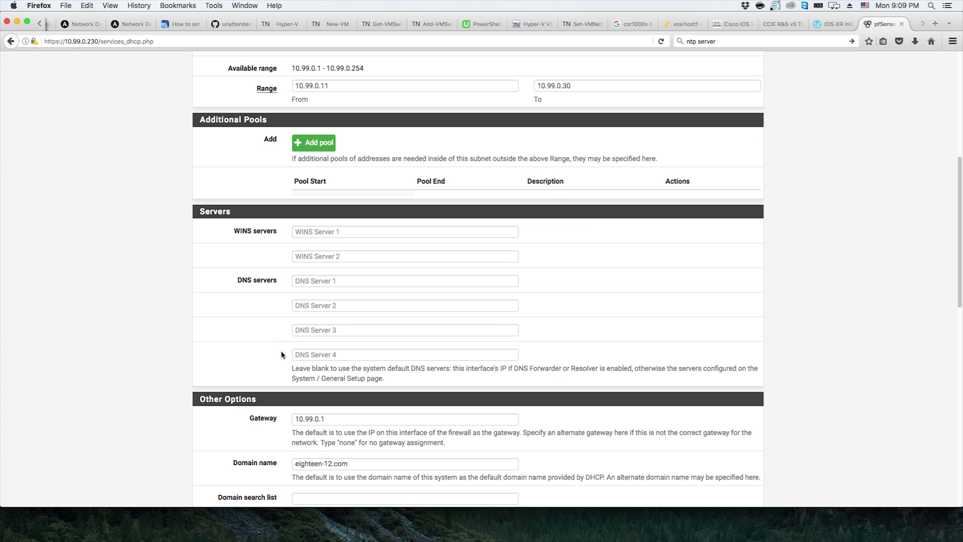
pyautogui.moveTo(294, 368); pyautogui.dragTo(453, 367)
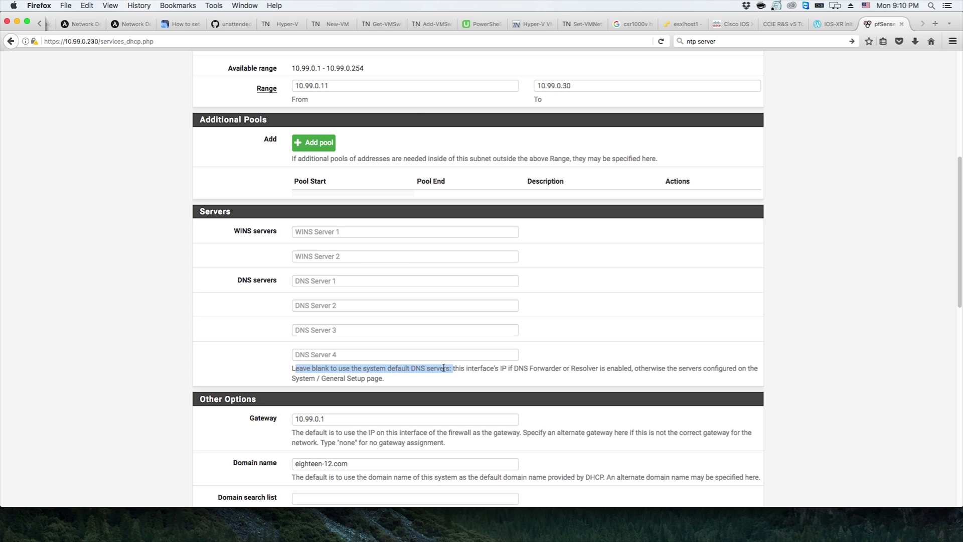
pyautogui.tripleClick(502, 368)
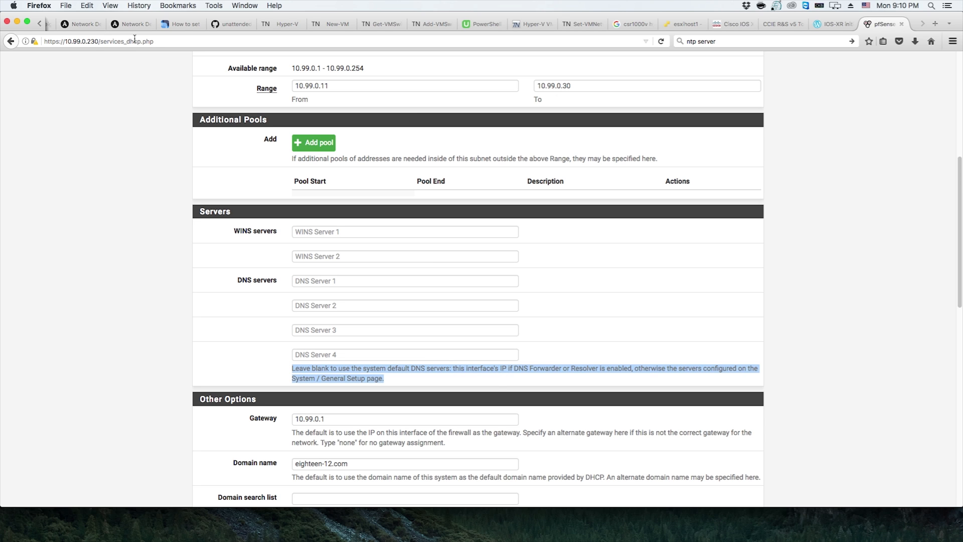
pyautogui.click(558, 381)
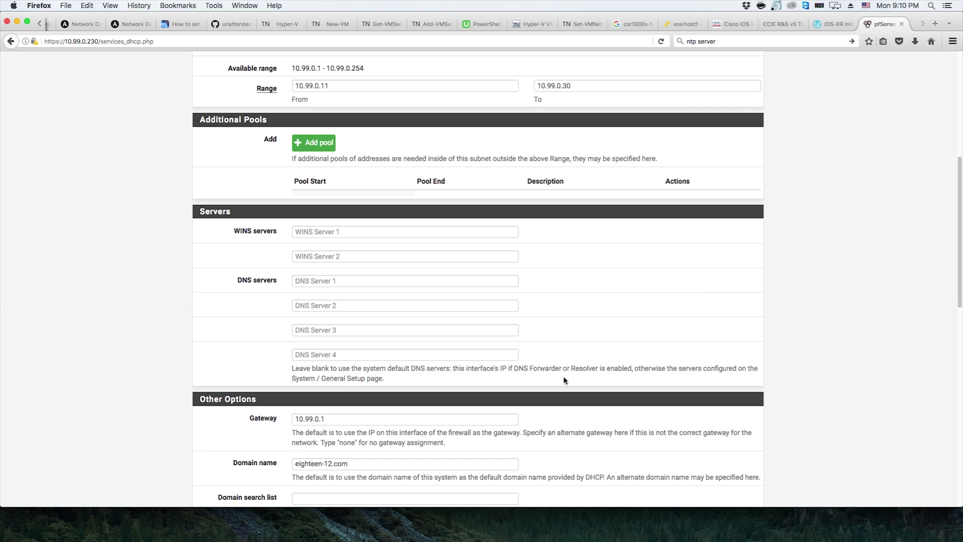
pyautogui.doubleClick(620, 366)
pyautogui.click(640, 350)
pyautogui.scroll(-5, 647, 344)
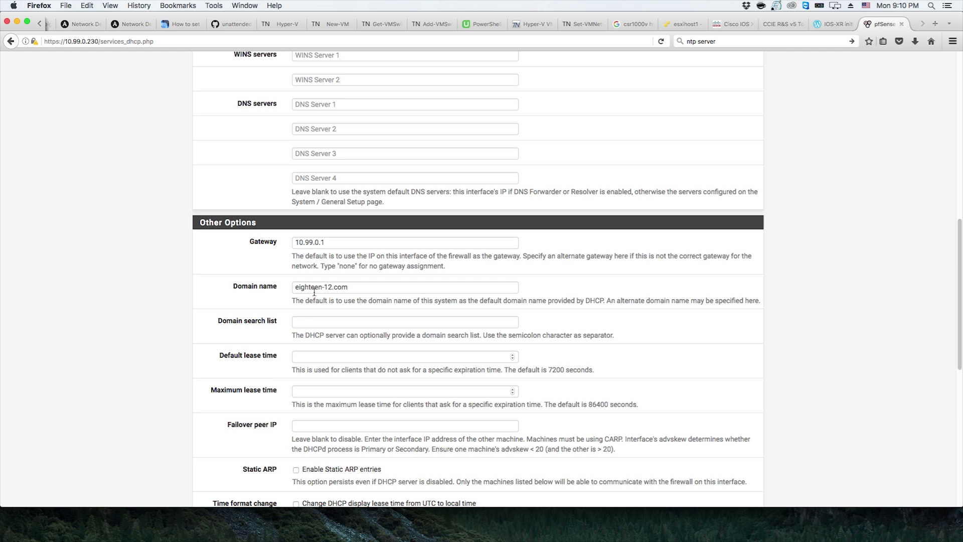
pyautogui.scroll(-10, 314, 291)
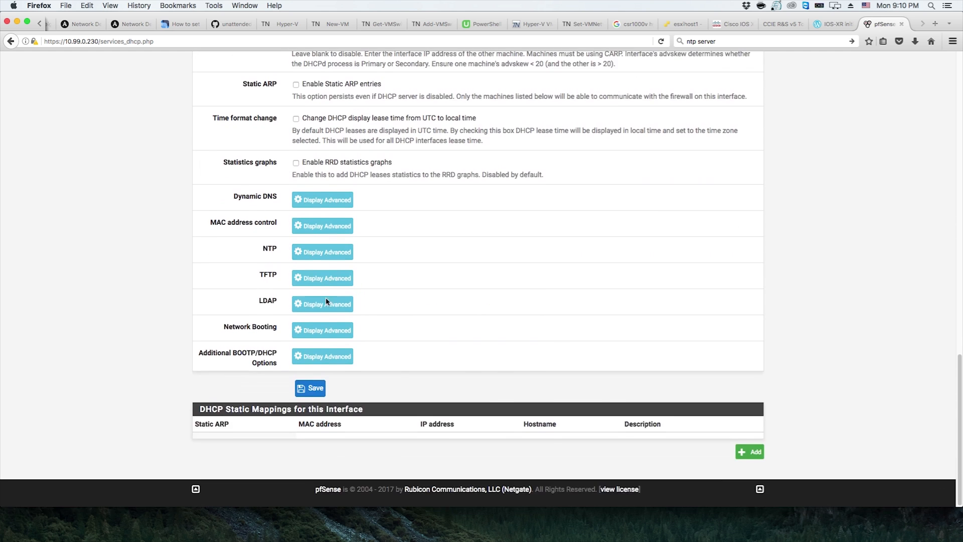
pyautogui.scroll(20, 405, 300)
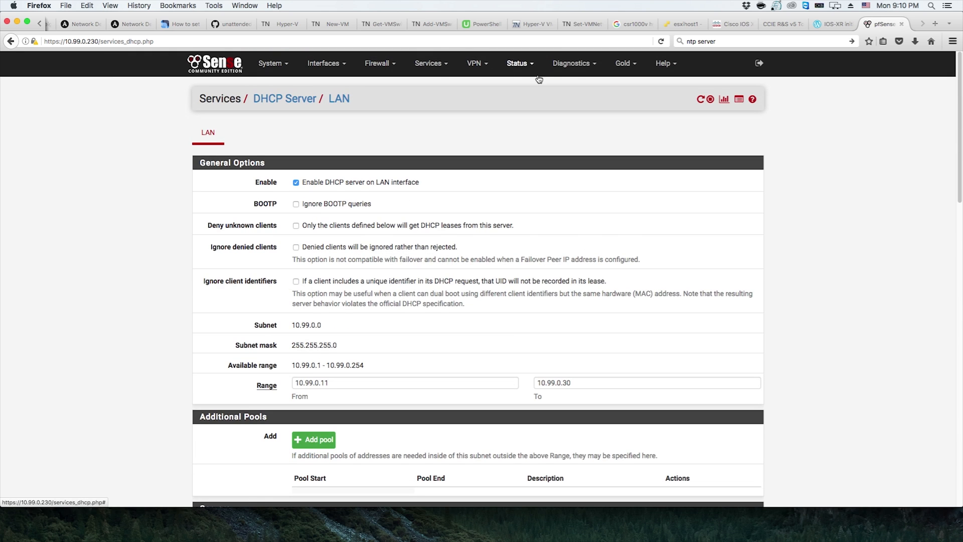
# Open the DNS Resolver general settings and review its options and the Host Overrides list
pyautogui.click(429, 64)
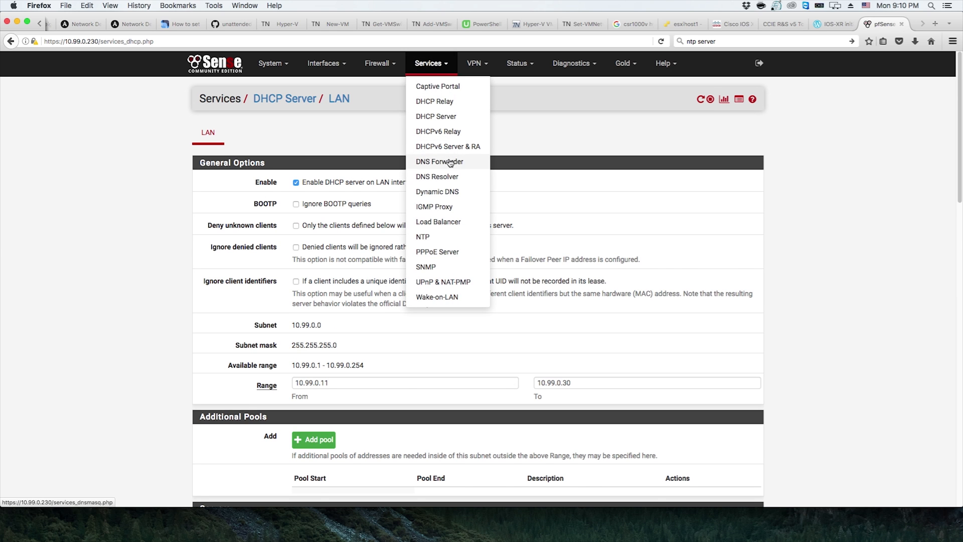
pyautogui.click(444, 175)
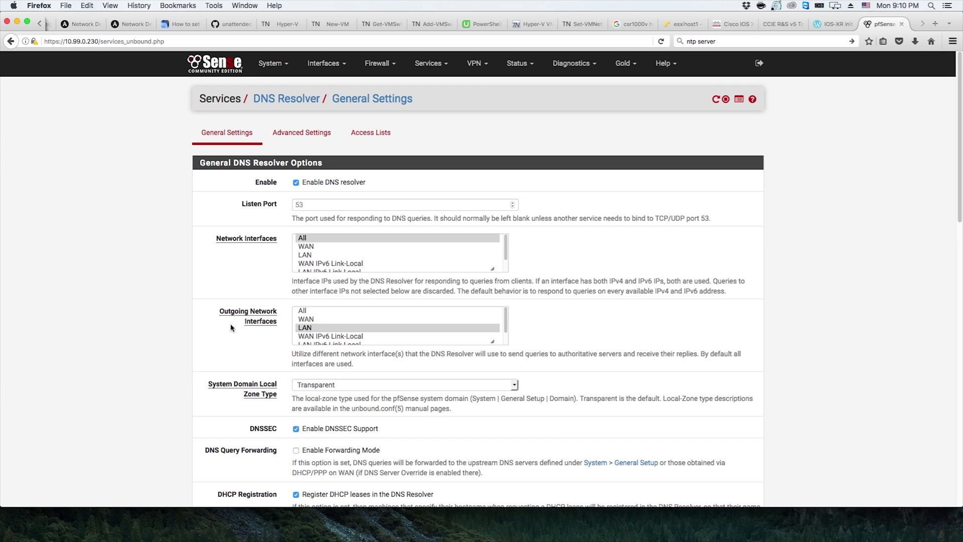
pyautogui.scroll(-3, 231, 329)
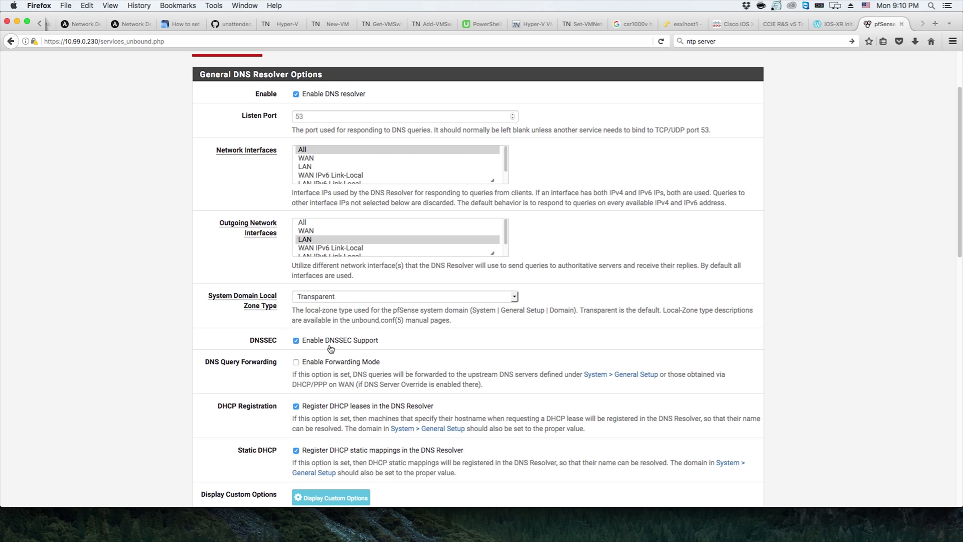
pyautogui.scroll(-3, 331, 349)
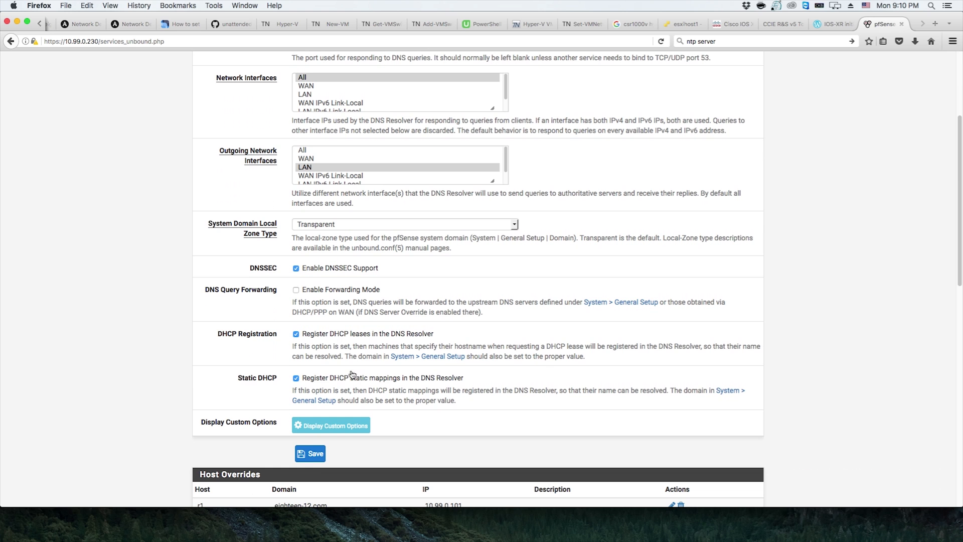
pyautogui.scroll(-12, 379, 376)
pyautogui.scroll(-5, 377, 373)
pyautogui.scroll(2, 378, 370)
pyautogui.scroll(-1, 378, 365)
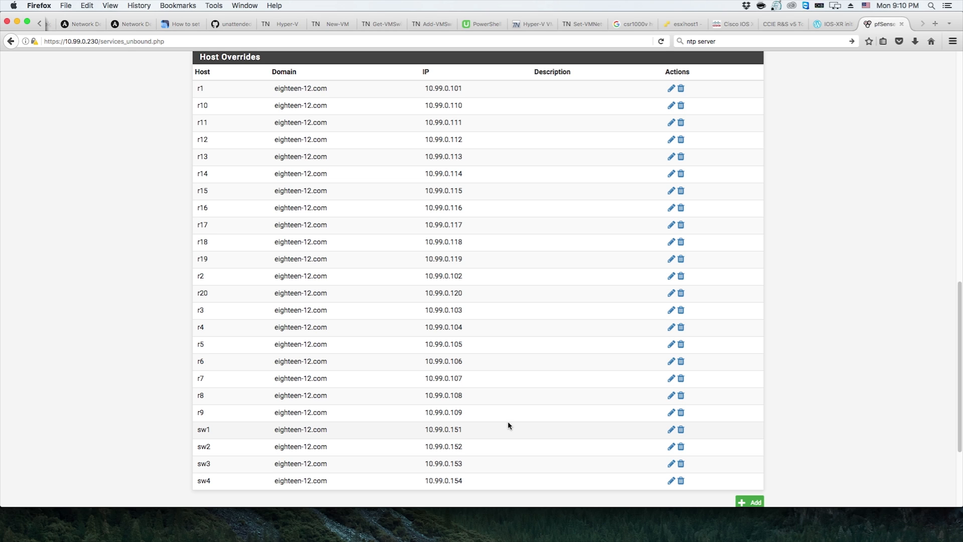
pyautogui.scroll(-5, 507, 426)
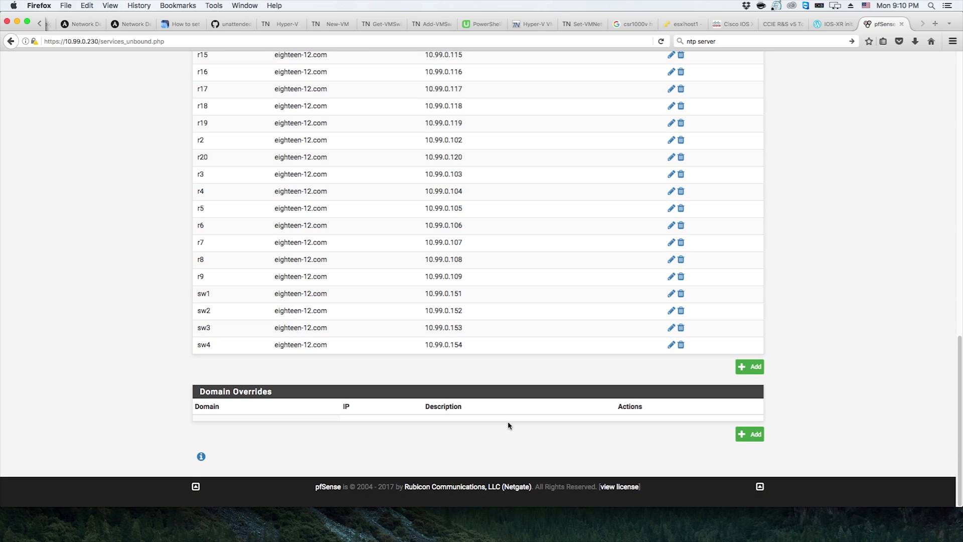
pyautogui.scroll(10, 508, 425)
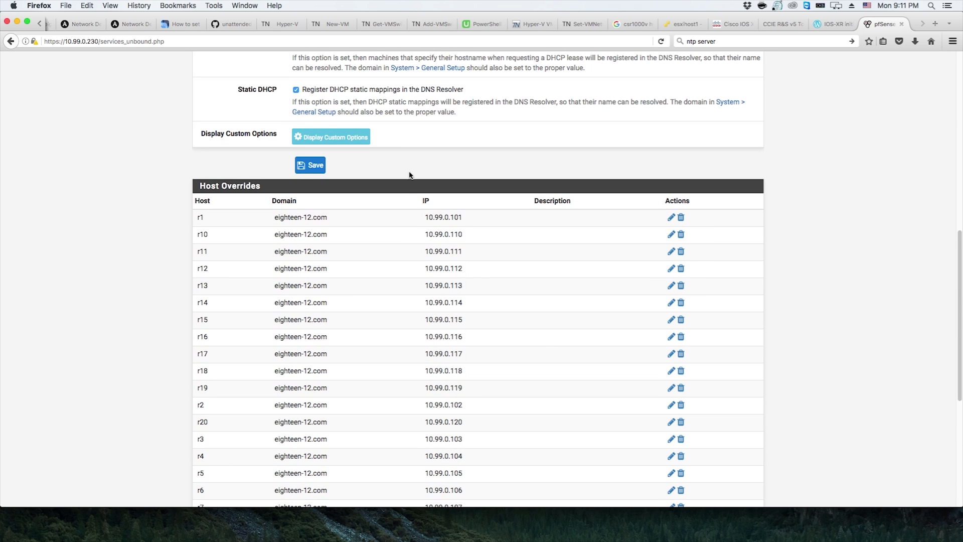
# Open the r10 host override entry, return to the resolver settings, and view the Access Lists
pyautogui.doubleClick(450, 234)
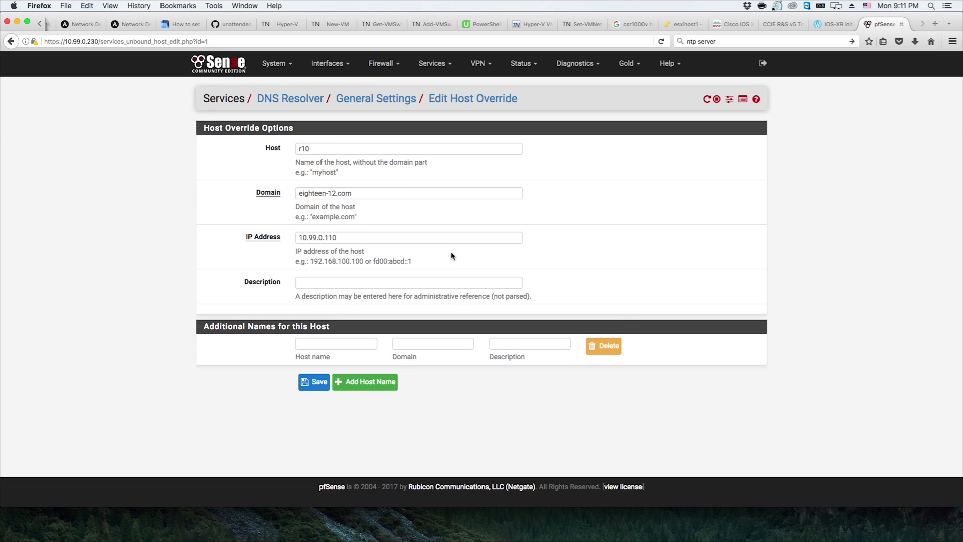
pyautogui.click(11, 41)
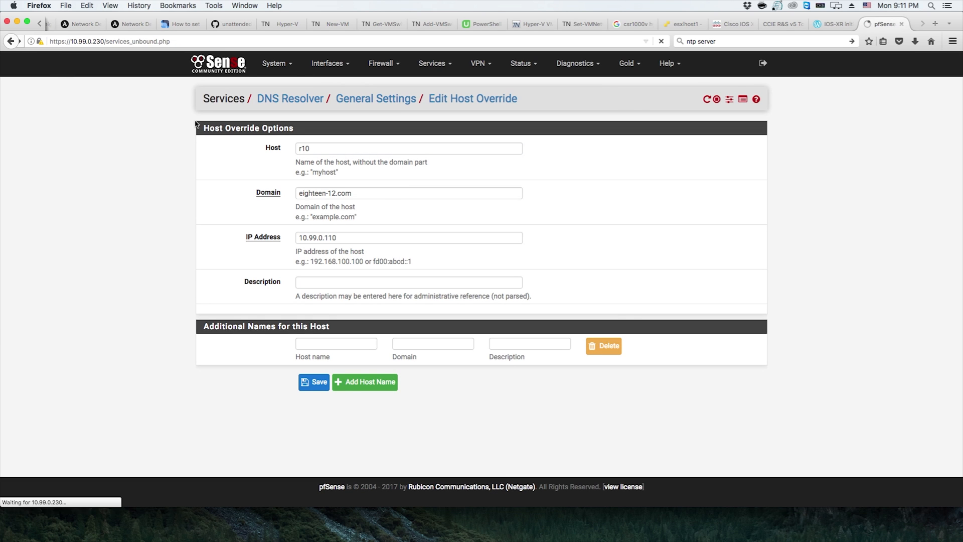
pyautogui.scroll(3, 560, 164)
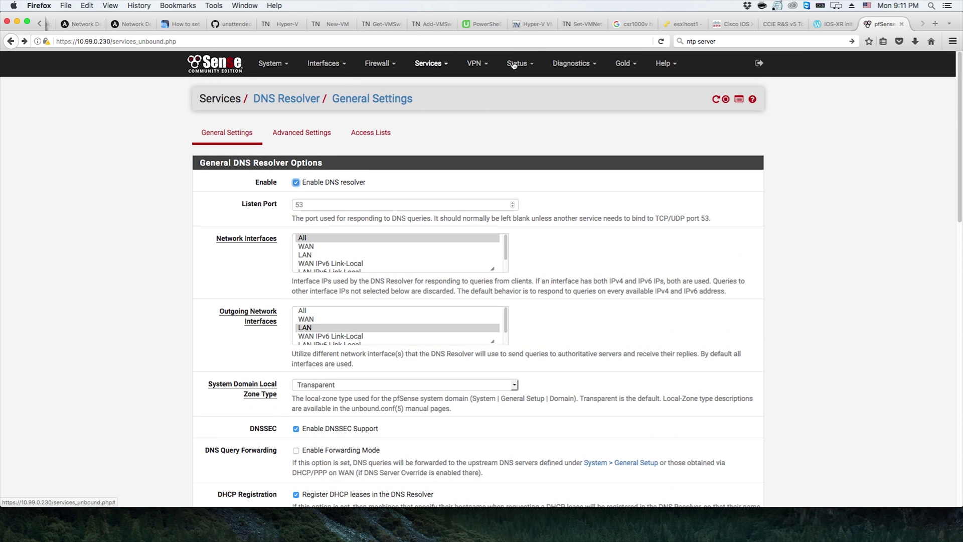
pyautogui.click(396, 132)
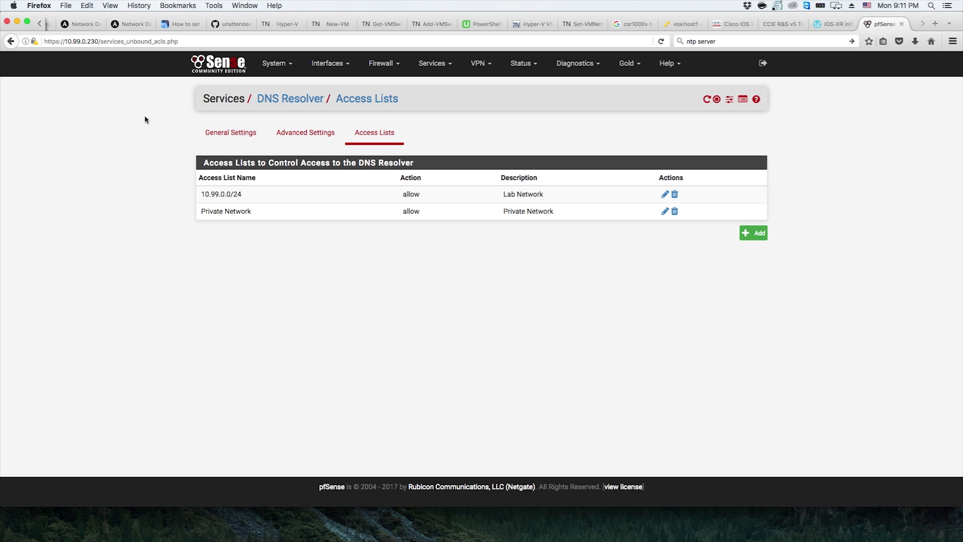
# Return to the dashboard and view the LAN firewall rules
pyautogui.click(228, 68)
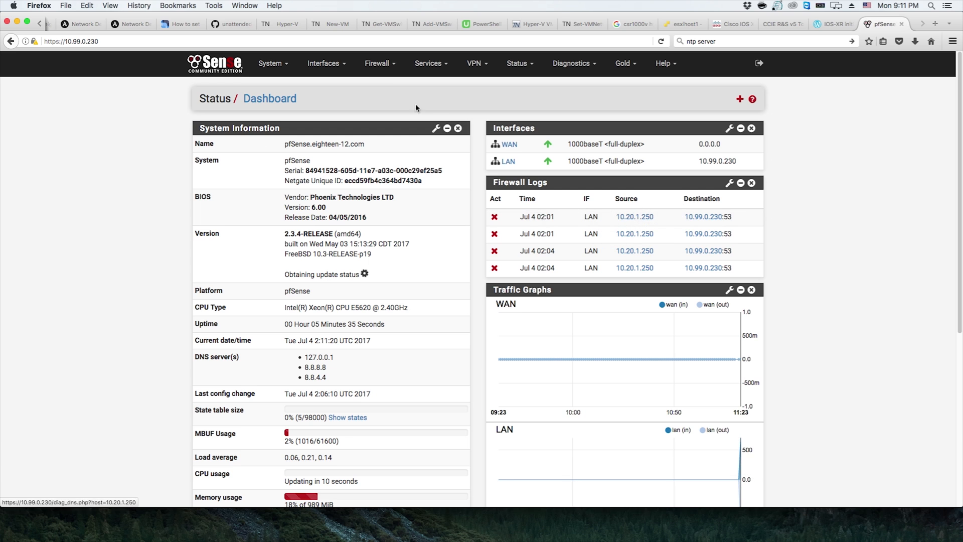
pyautogui.click(378, 63)
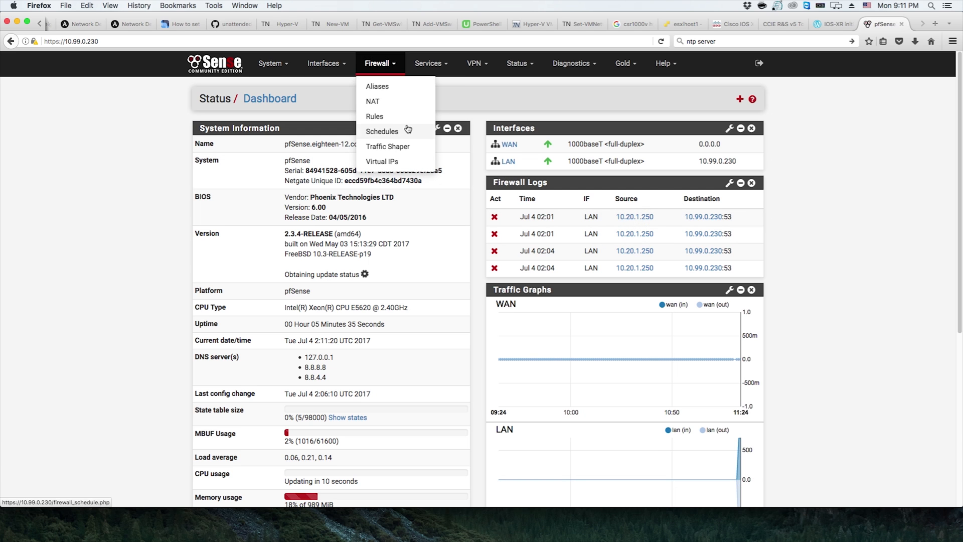
pyautogui.click(377, 116)
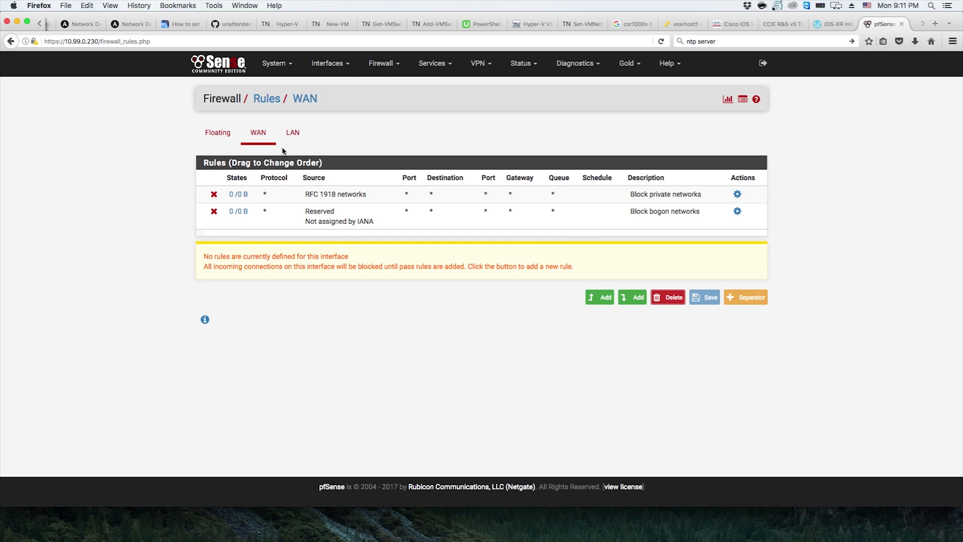
pyautogui.click(293, 132)
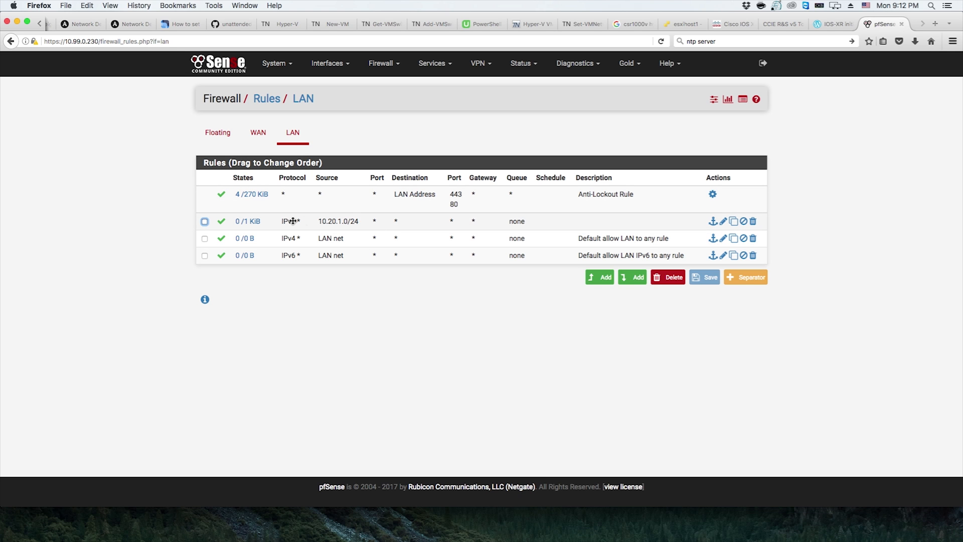
# Return to the dashboard and reopen the DNS Resolver general settings
pyautogui.click(218, 70)
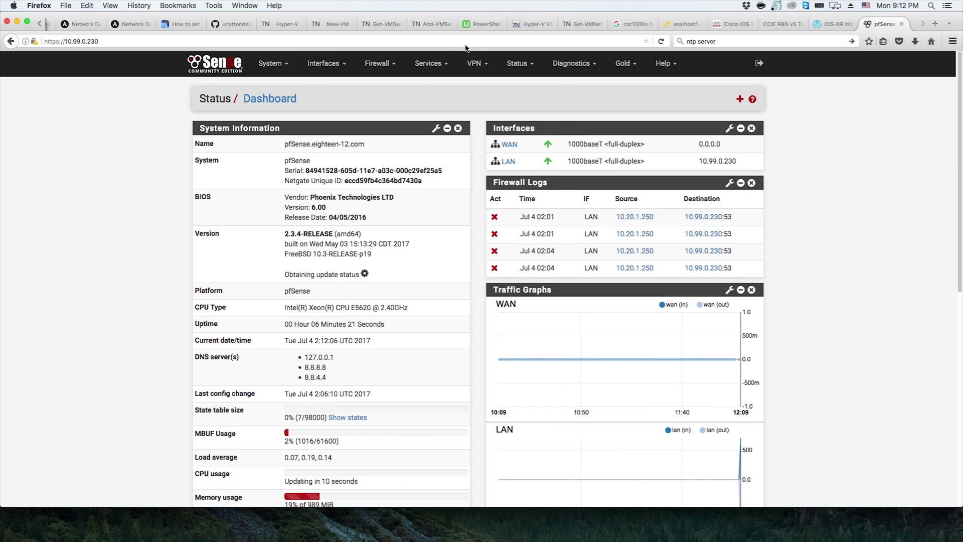
pyautogui.click(524, 64)
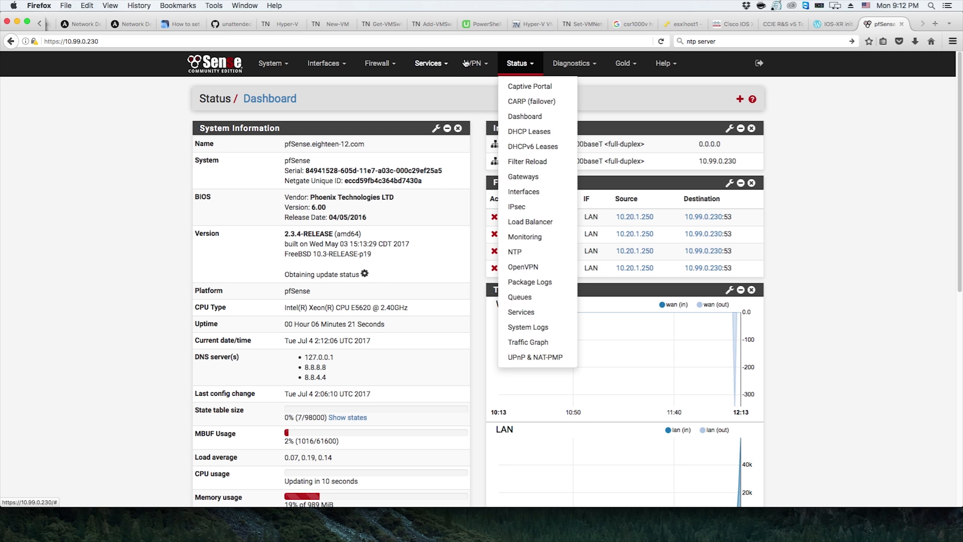
pyautogui.click(429, 63)
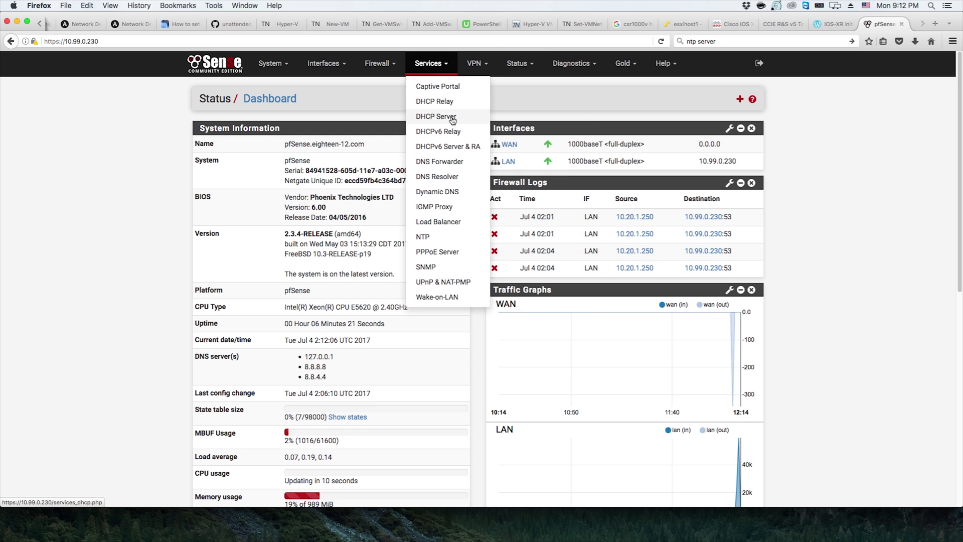
pyautogui.click(441, 178)
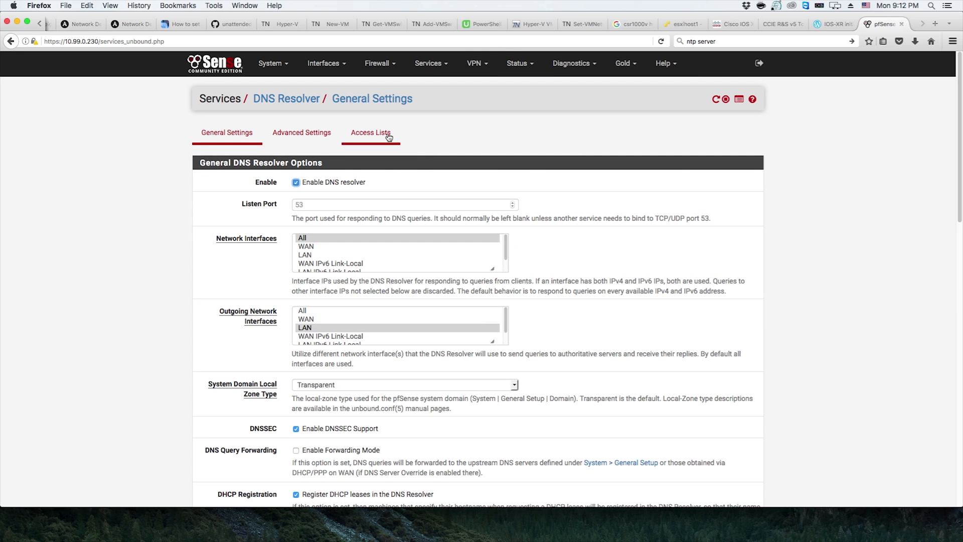
# Open the DNS Resolver Access Lists and inspect the 10.99.0.0/24 Lab Network entry
pyautogui.click(374, 132)
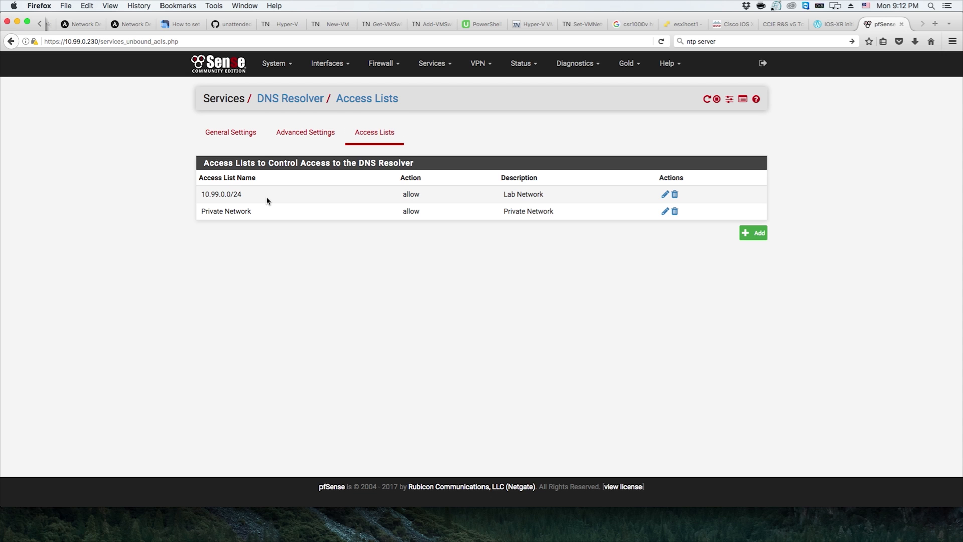
pyautogui.doubleClick(215, 196)
pyautogui.doubleClick(227, 210)
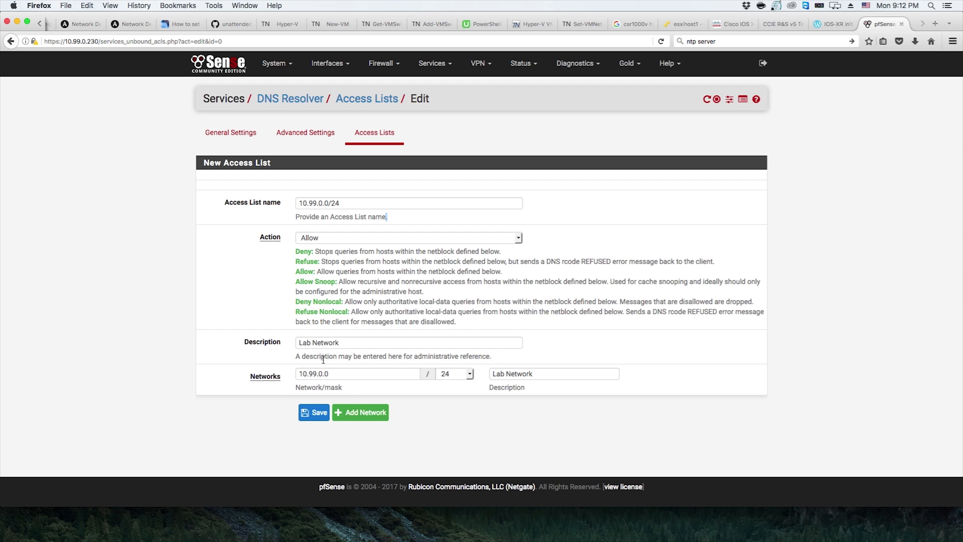
pyautogui.click(378, 135)
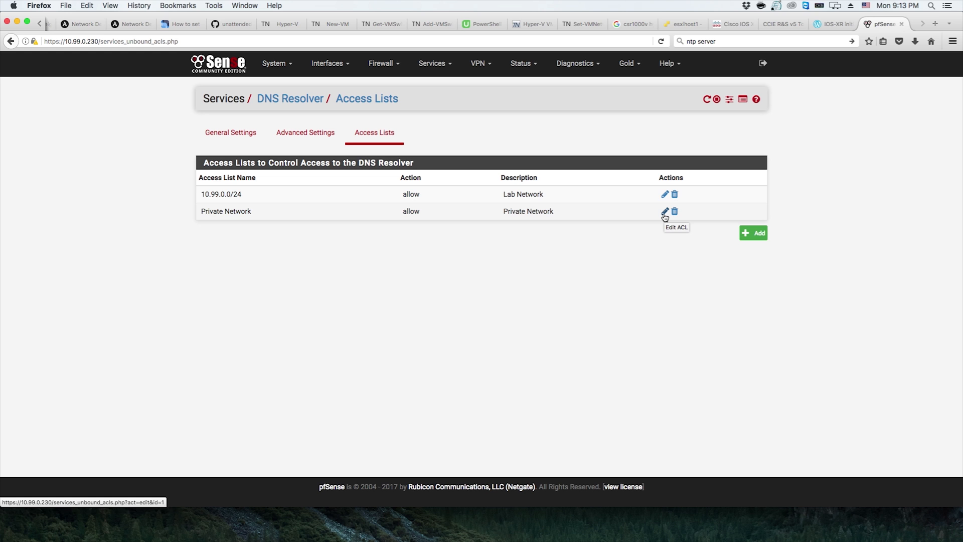
# Inspect the Private Network access list entry and its network, then return to the dashboard
pyautogui.click(664, 212)
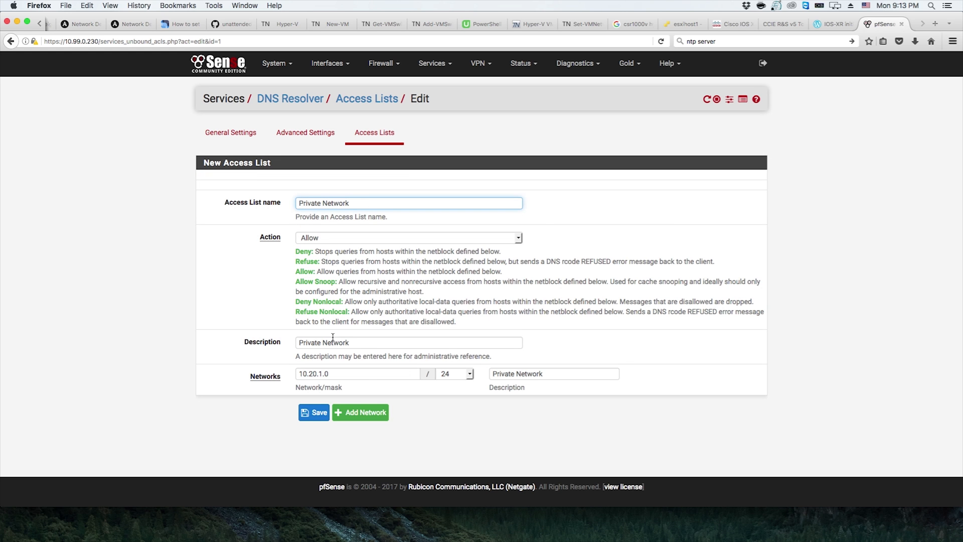
pyautogui.moveTo(300, 376); pyautogui.dragTo(368, 378)
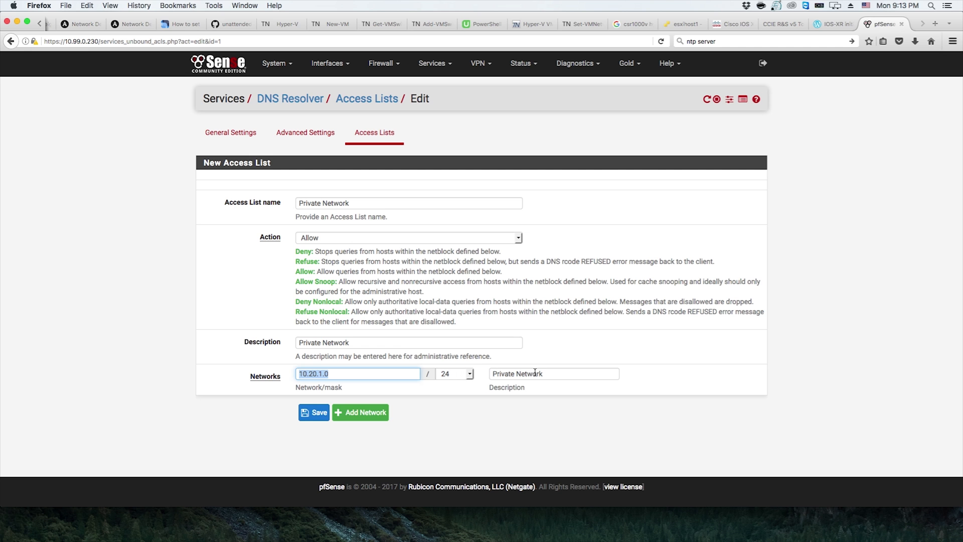
pyautogui.click(385, 137)
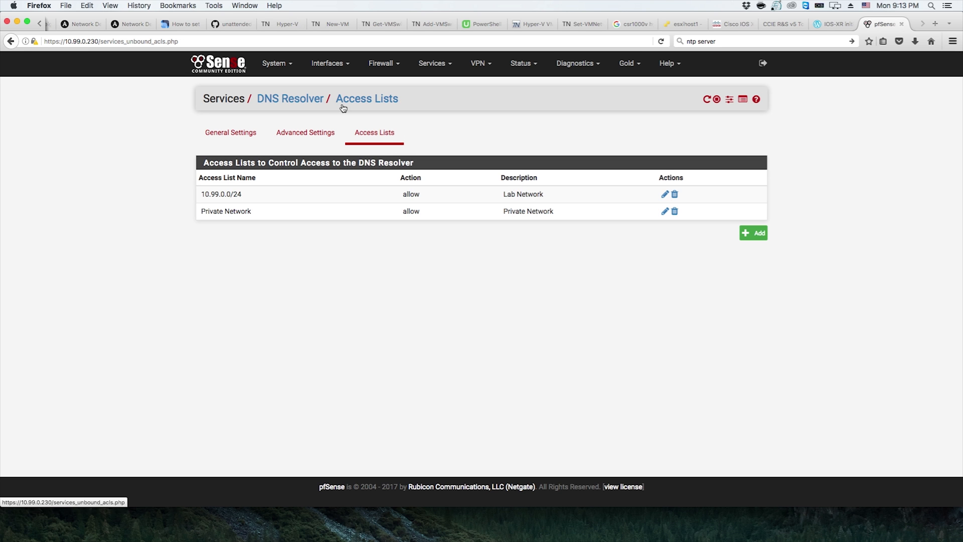
pyautogui.click(218, 64)
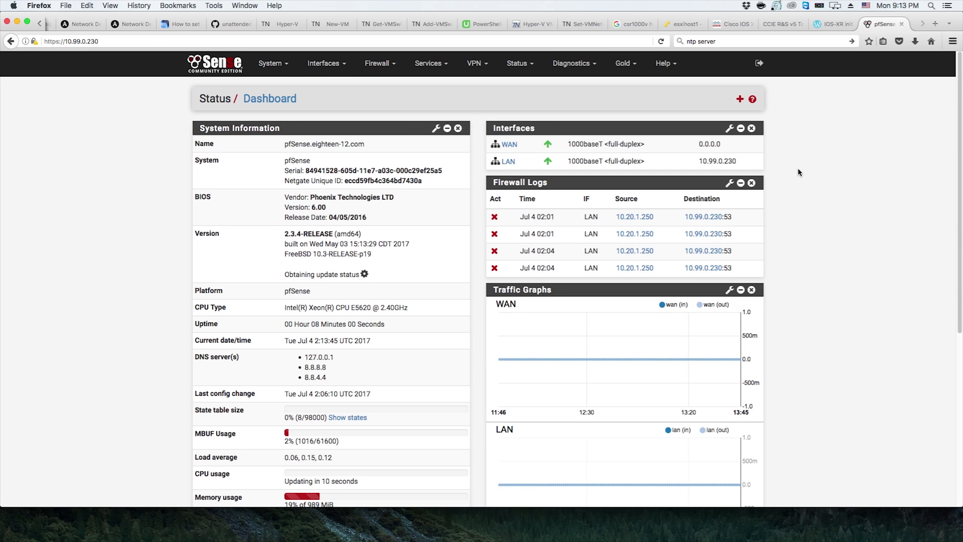
pyautogui.scroll(-10, 797, 173)
pyautogui.scroll(10, 796, 174)
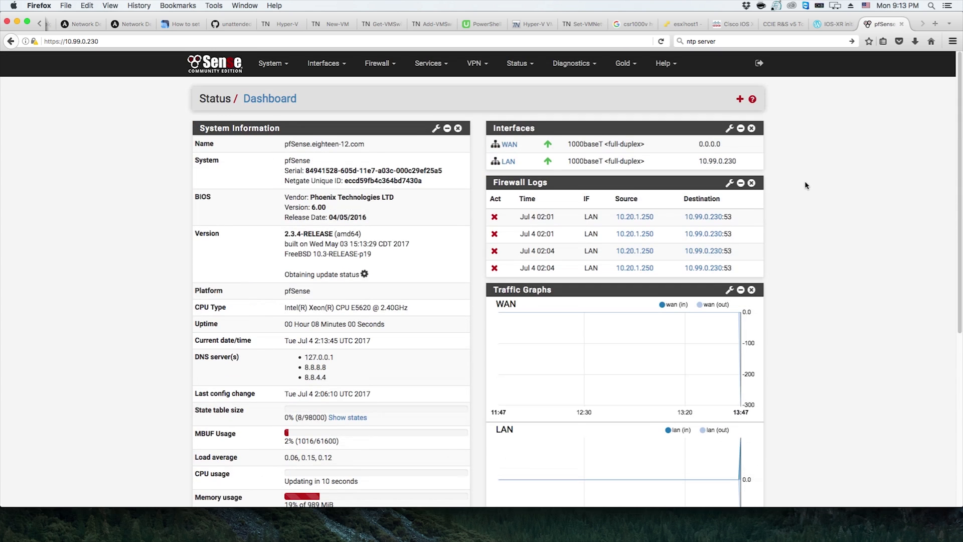